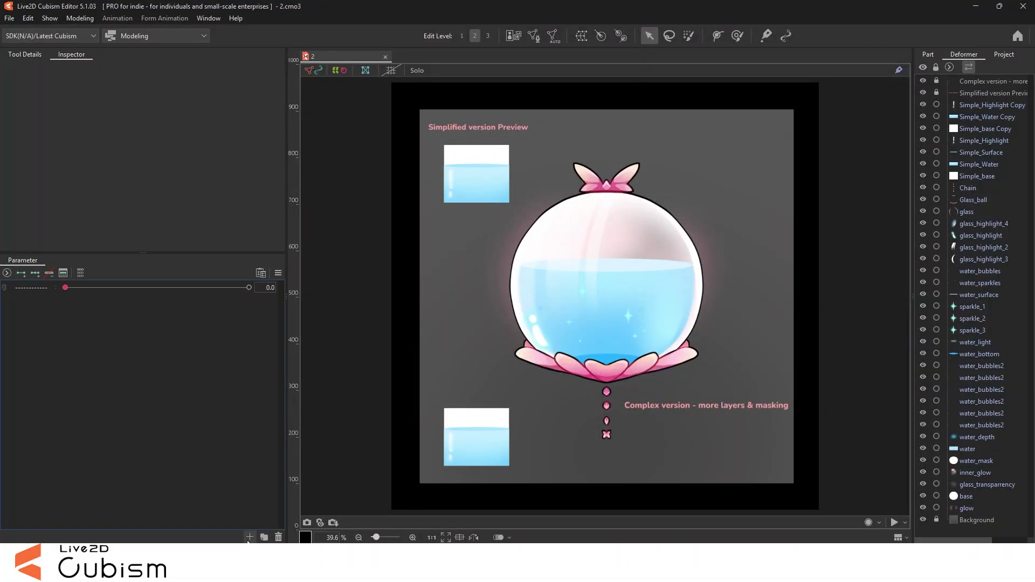
Create a new parameter named Mouse X with the range -1.0 to 1.0 and a default of 0.0
click(249, 537)
text(Mouse )
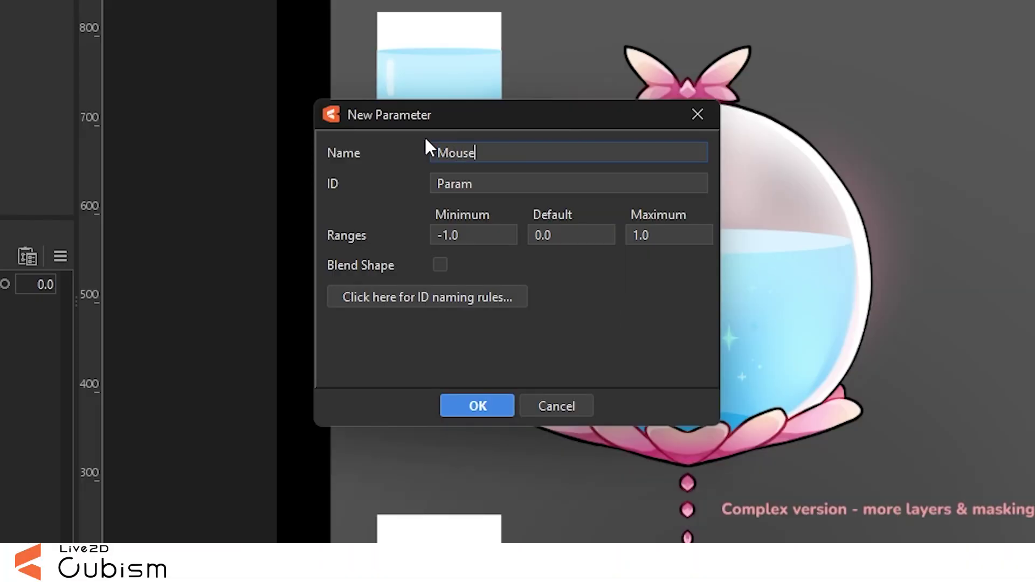
text(X)
key(Return)
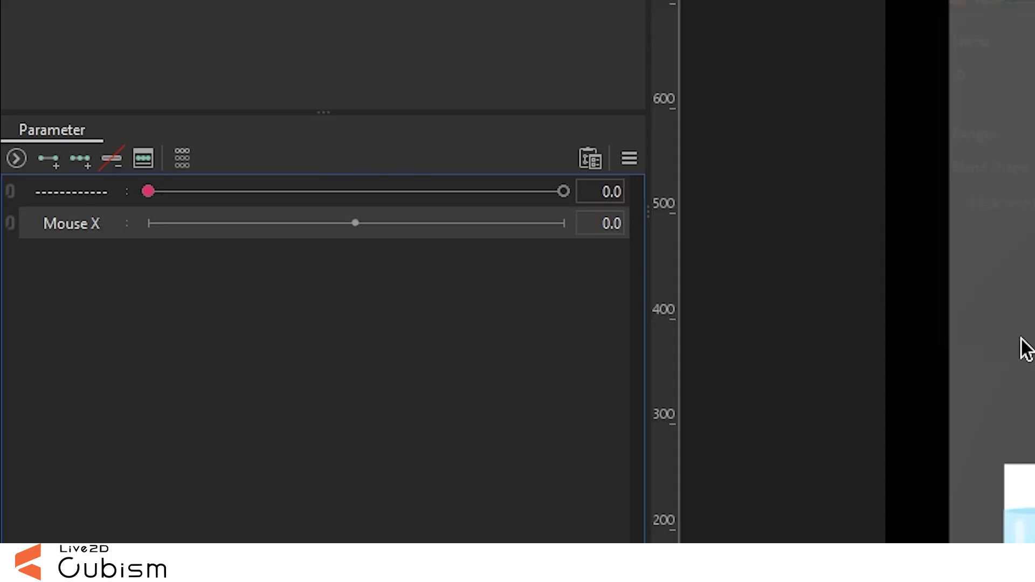
Duplicate the Mouse X parameter and rename the copy Mouse Y with the ID ParamMouseY
right_click(74, 231)
click(111, 300)
right_click(92, 264)
click(161, 275)
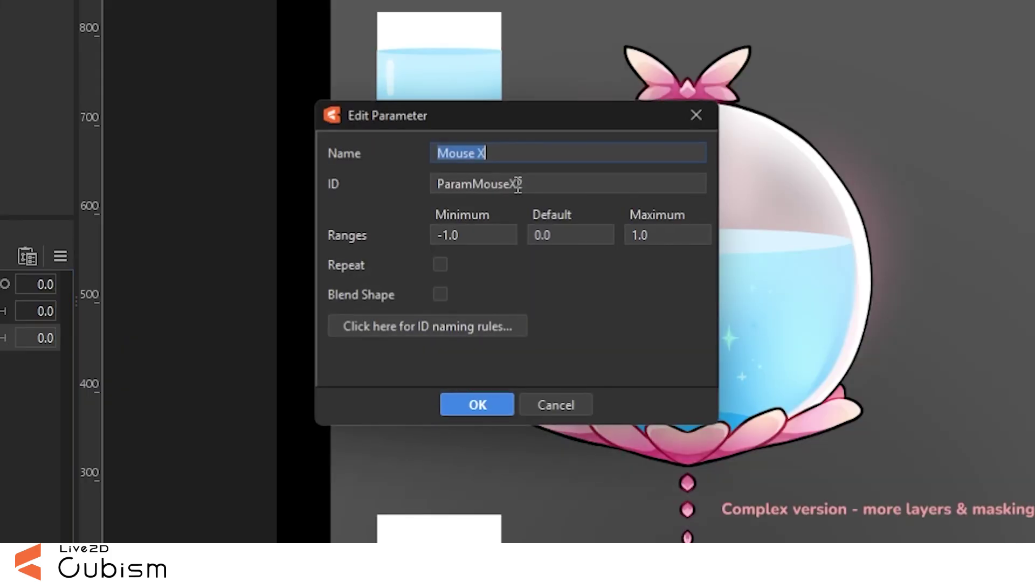
click(539, 153)
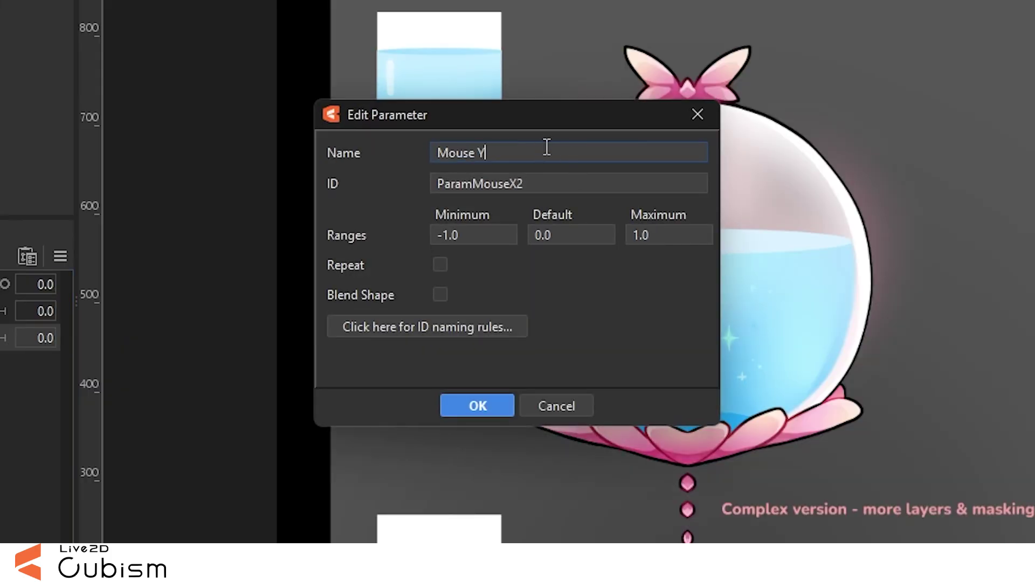
click(560, 183)
key(BackSpace)
key(BackSpace)
text(Y)
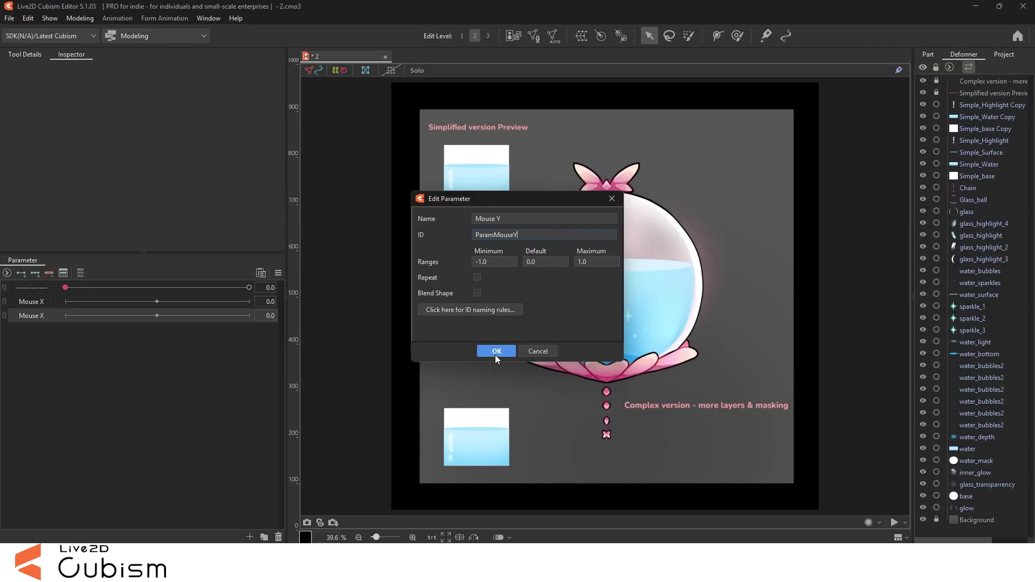
click(496, 353)
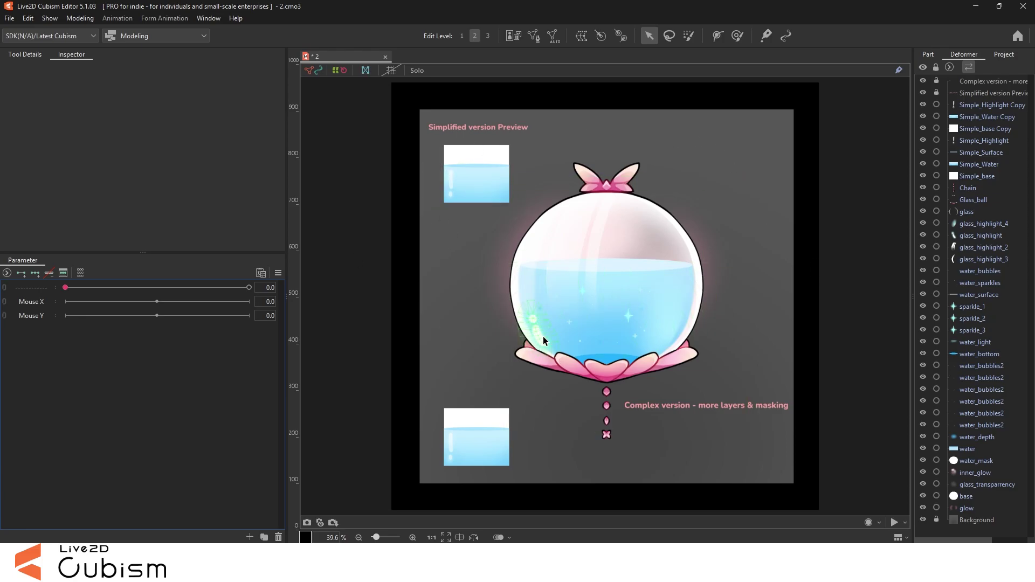
In the physics cursor tracking settings, assign Mouse X to Right mouse button X and Mouse Y to Right mouse button Y, and test on the preview
click(79, 18)
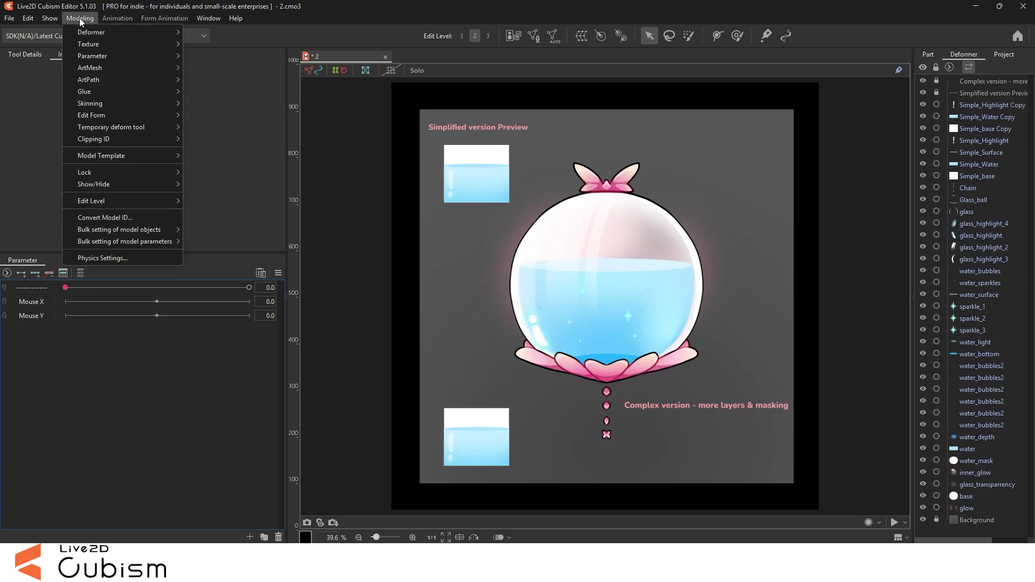
click(118, 259)
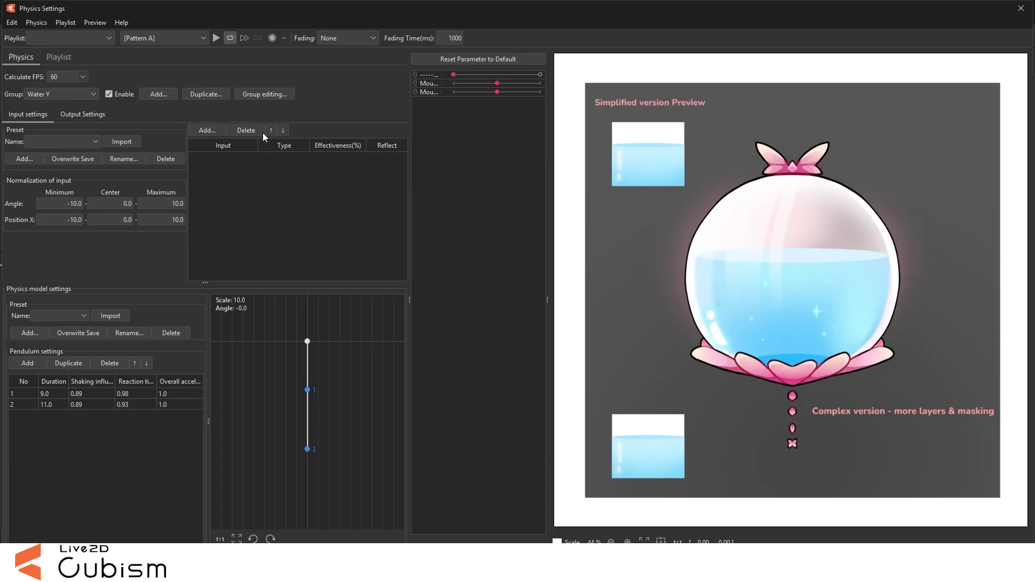
click(98, 21)
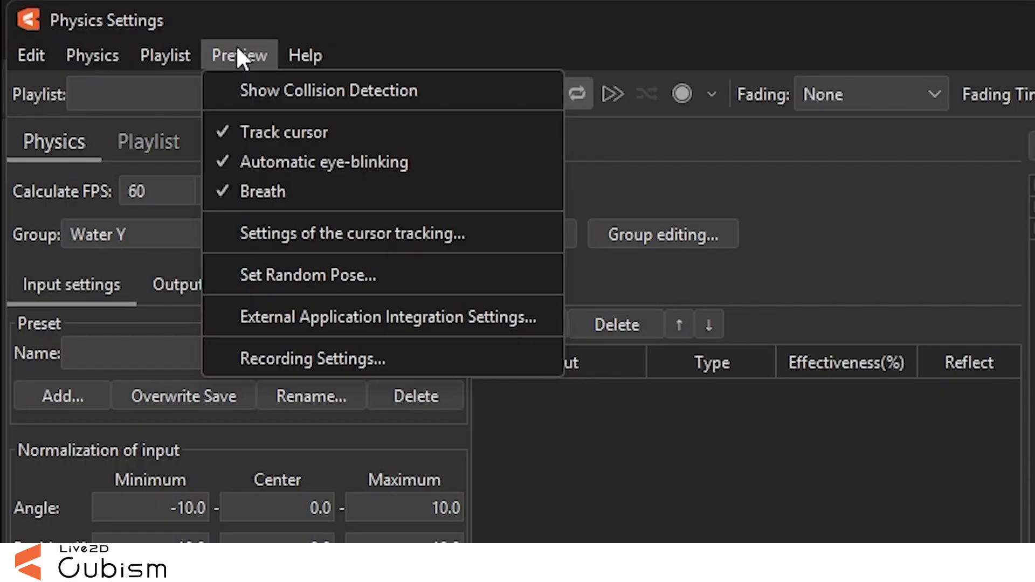
click(345, 237)
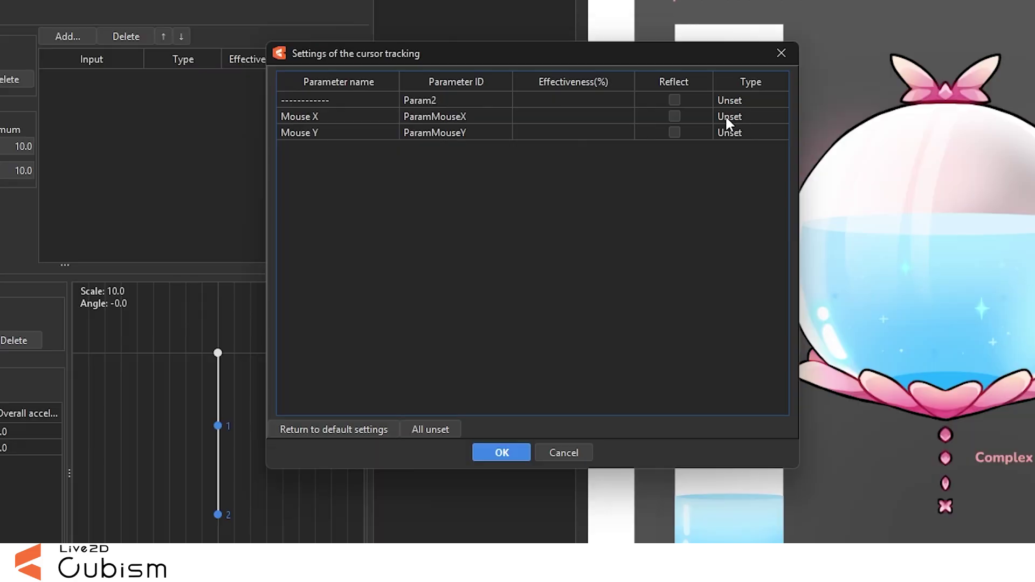
click(732, 116)
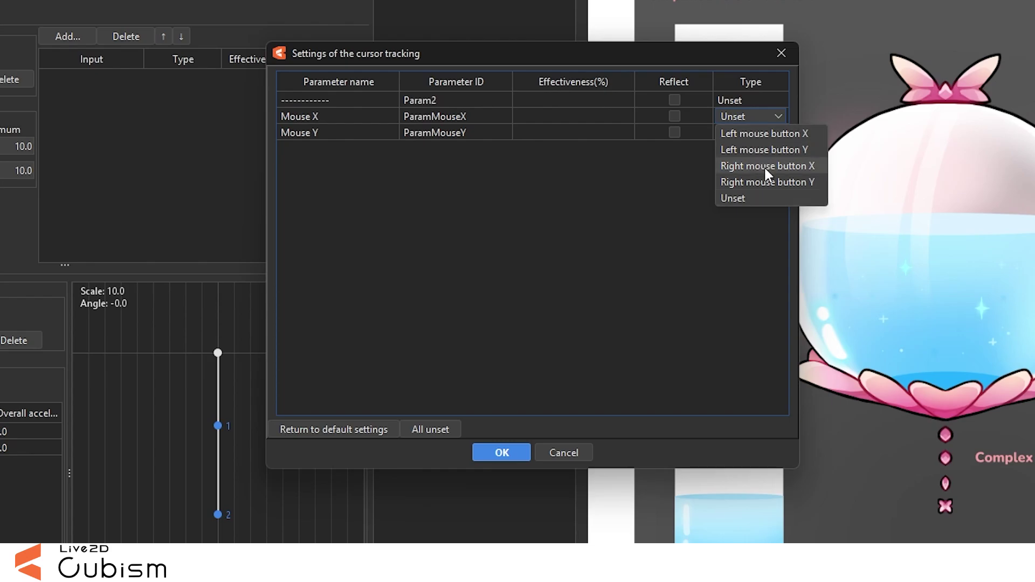
click(764, 166)
click(744, 132)
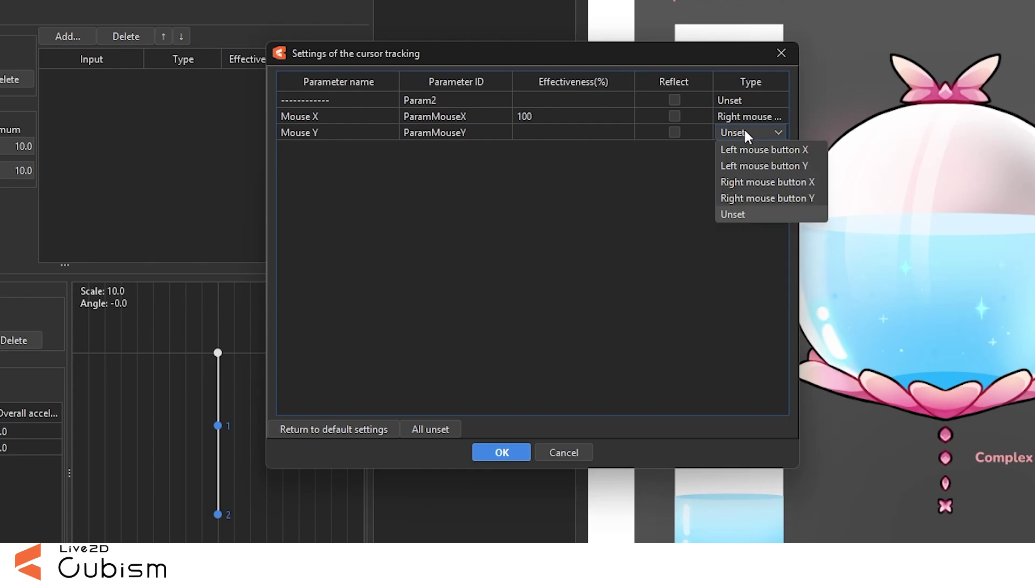
click(774, 196)
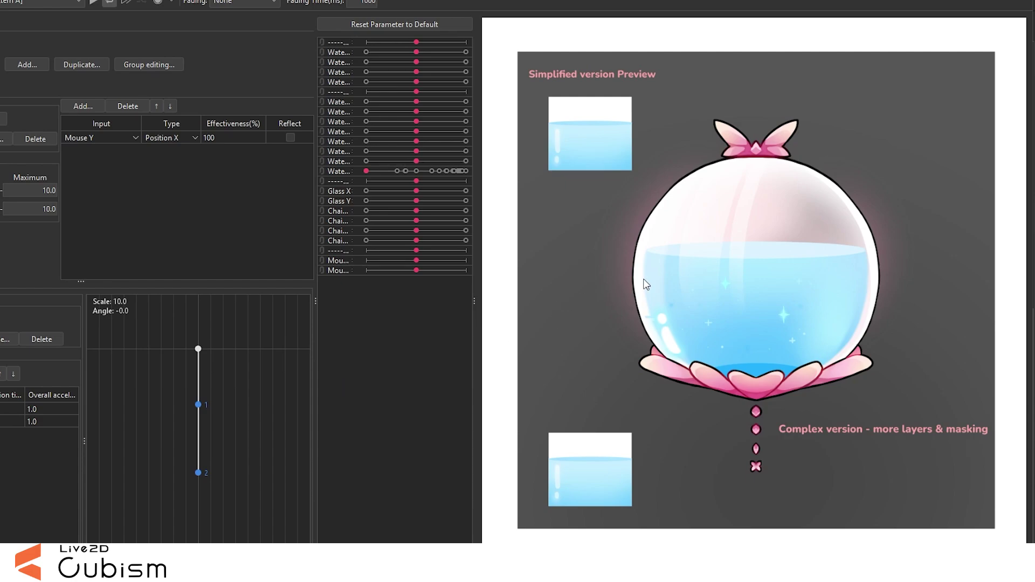
drag(644, 279, 258, 307)
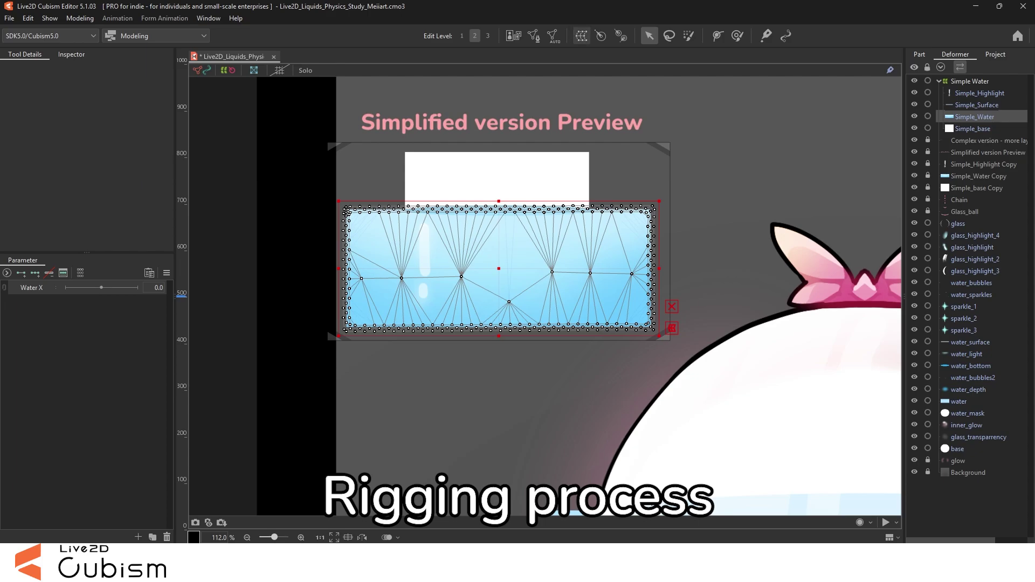
Add a 10 x 10 warp deformer named Water X to Simple_Water and pull its mesh sideways at Water X -1.0
click(581, 36)
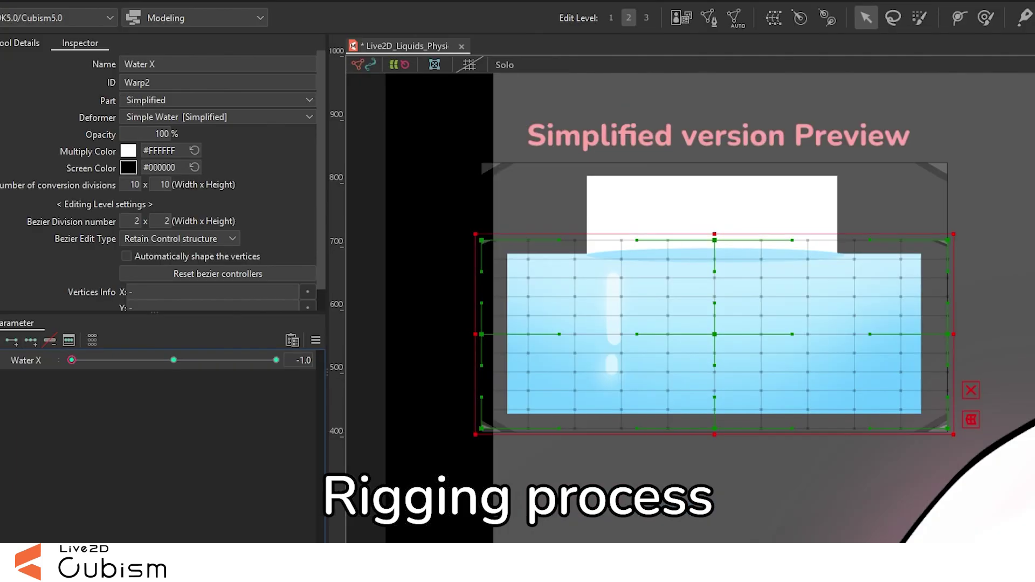
key(b)
drag(711, 259, 592, 329)
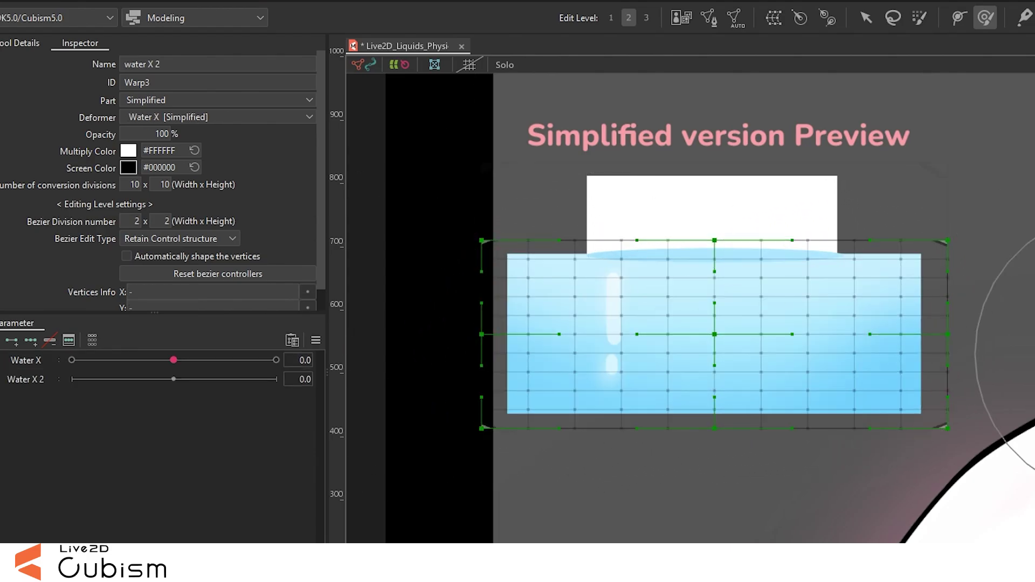
Add three keyforms for Water X 2 to the water X 2 deformer and, at -1.0, raise its left side and lower its right side
click(26, 379)
click(31, 340)
click(72, 378)
drag(543, 298, 535, 272)
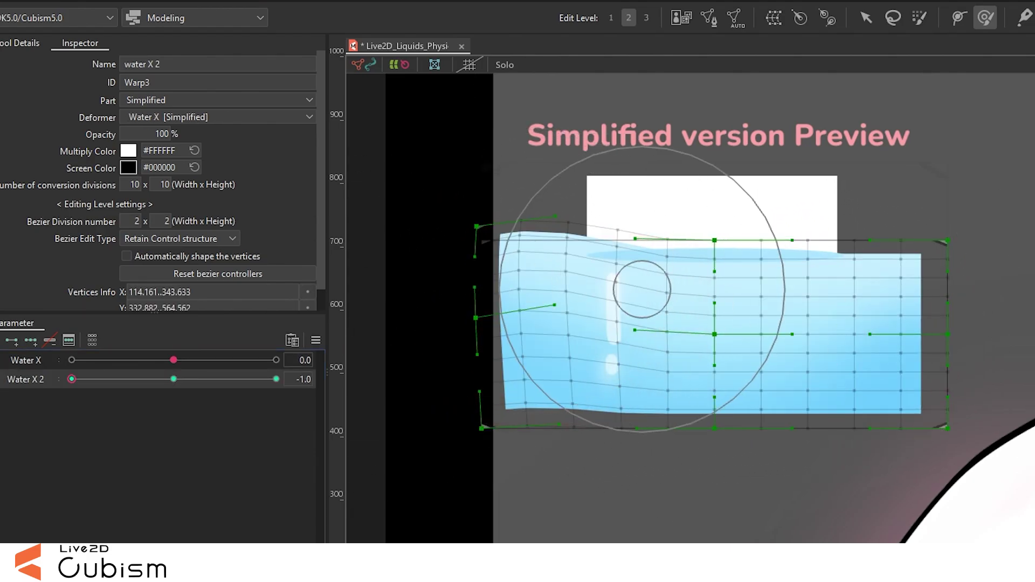
click(173, 379)
click(71, 379)
drag(834, 262, 834, 285)
At Water X 2 1.0, lower the deformer's left side and raise its right side, and preview the motion combined with Water X
click(276, 379)
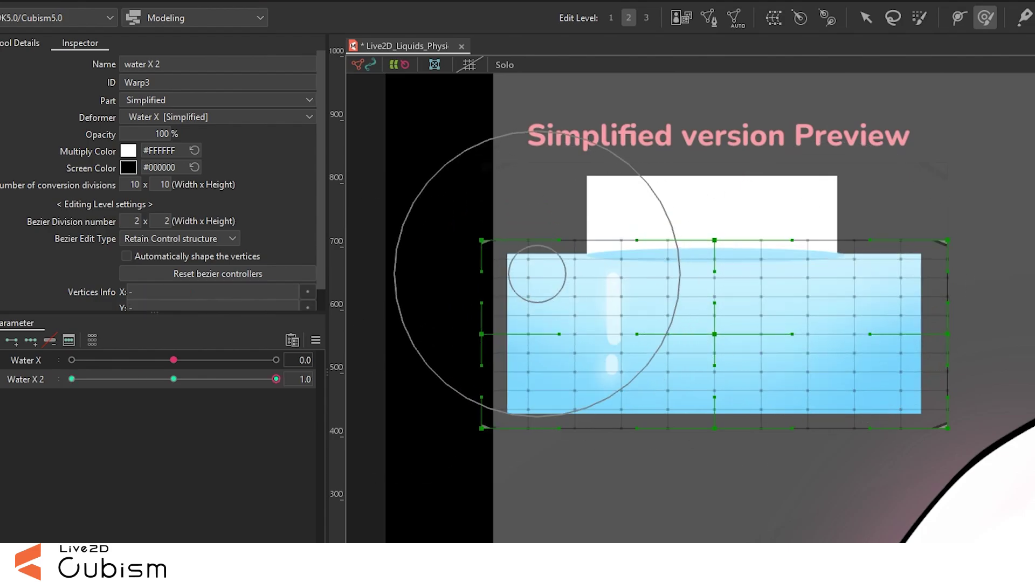
drag(536, 268, 539, 286)
drag(860, 275, 863, 260)
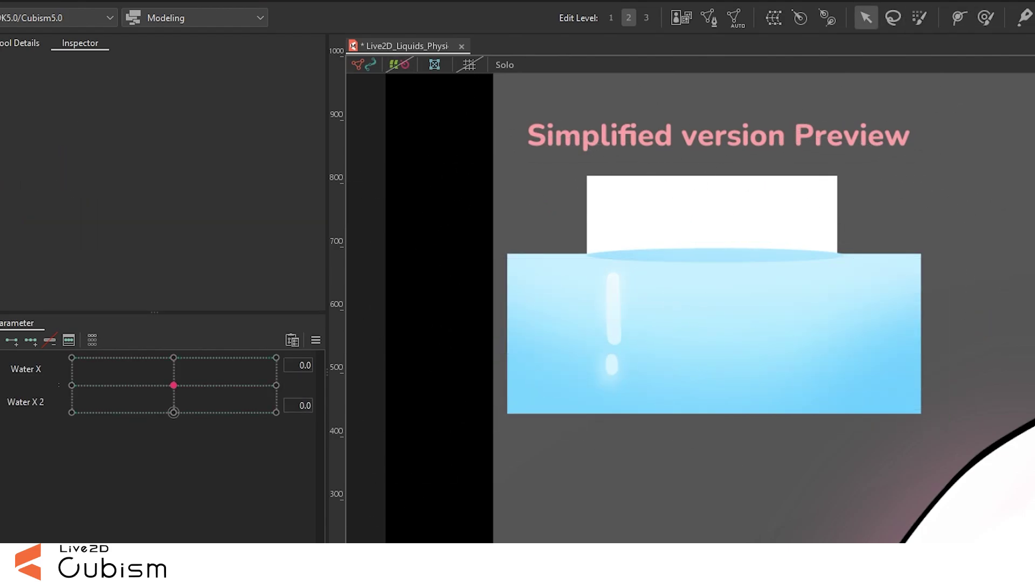
drag(173, 386, 166, 359)
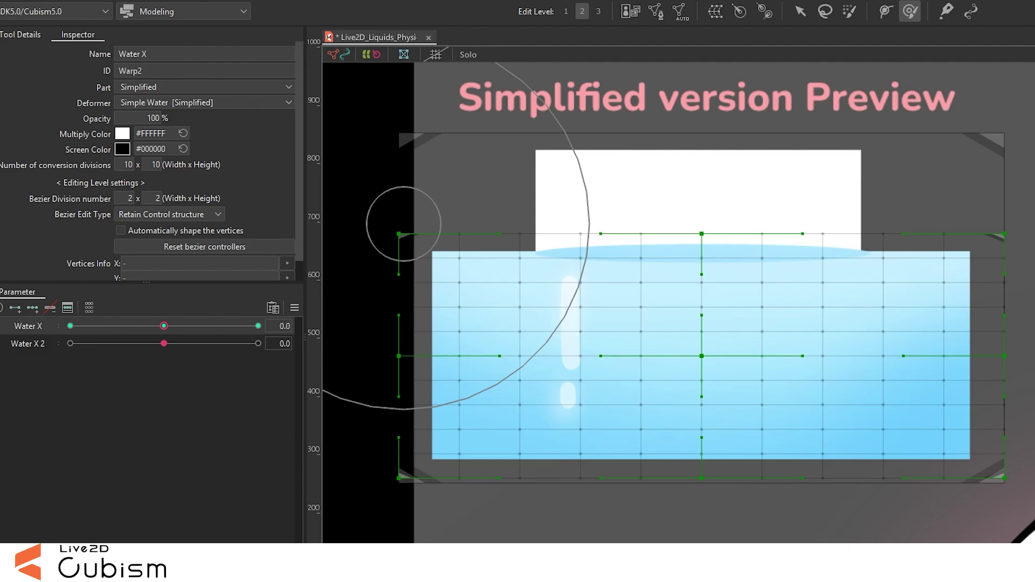
Refine the Water X deformer at both Water X extremes by pushing the upper part of its mesh sideways
drag(439, 219, 809, 208)
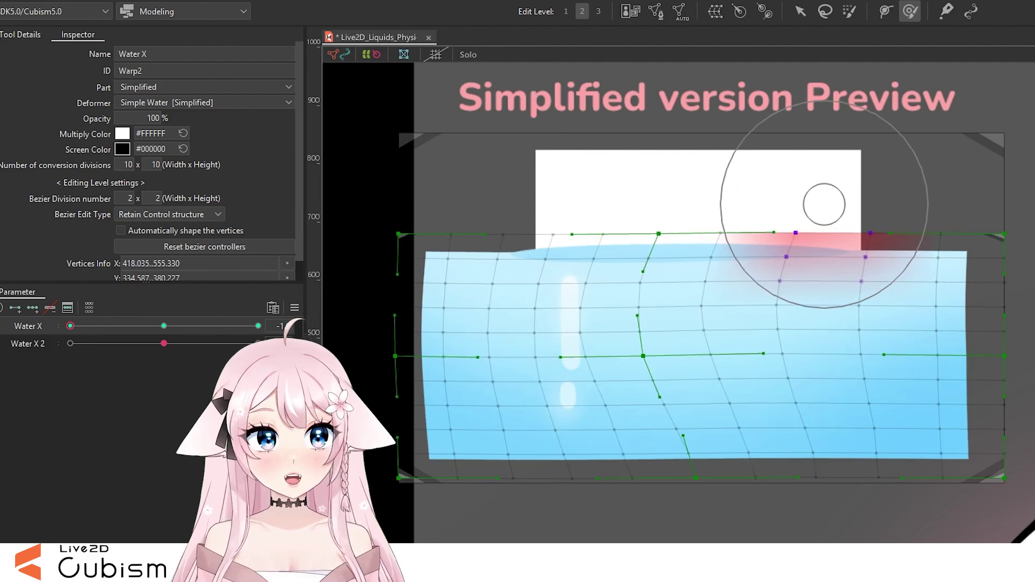
click(259, 326)
mouse_move(524, 238)
mouse_down()
mouse_move(512, 203)
mouse_move(478, 201)
mouse_up()
click(163, 326)
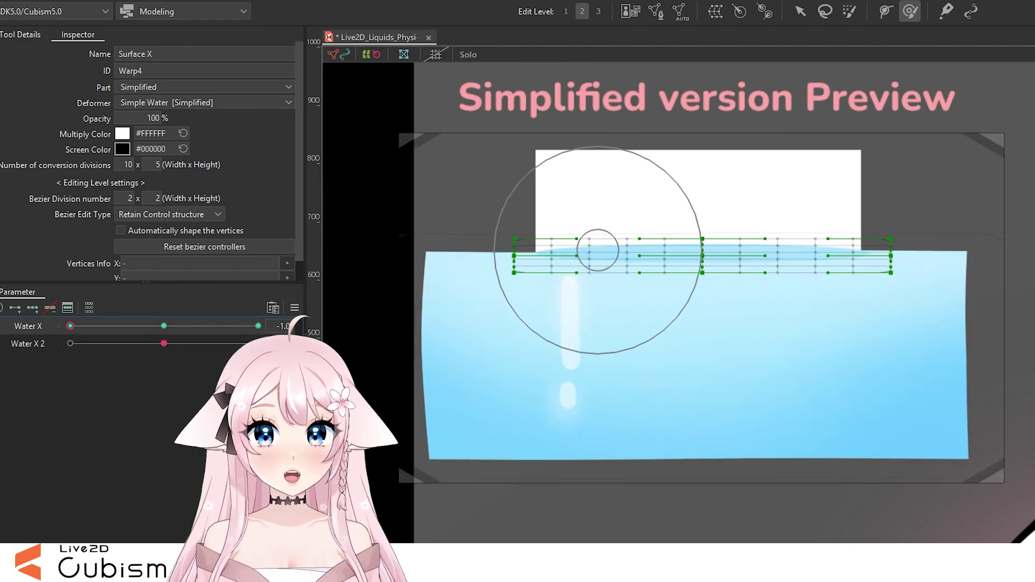
Shift the Surface X deformer left at Water X -1.0 and bend surface X 2 along the tilted waterline at Water X 2 -1.0
drag(598, 251, 571, 248)
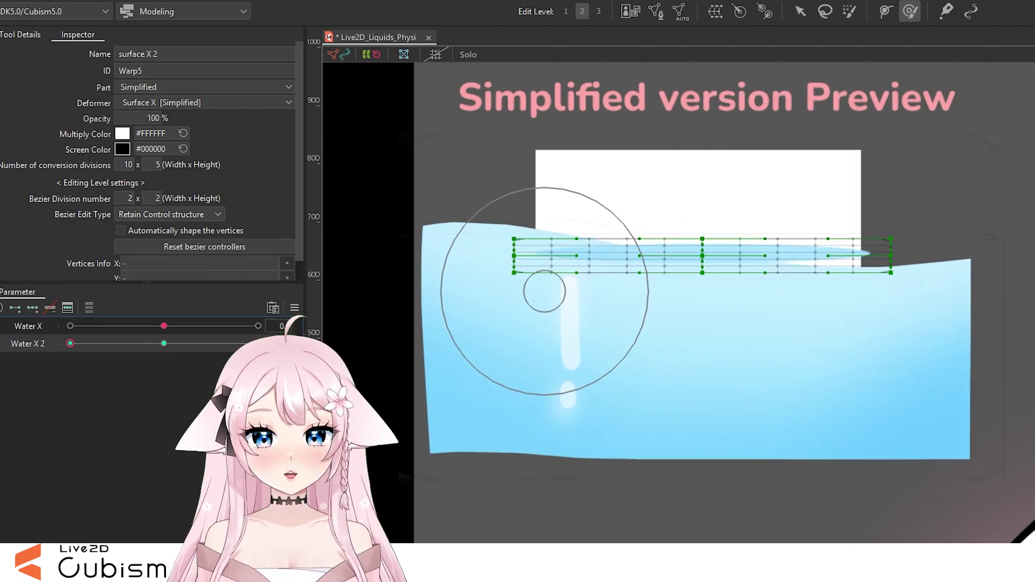
mouse_move(538, 294)
mouse_down()
mouse_move(538, 257)
mouse_move(513, 265)
mouse_up()
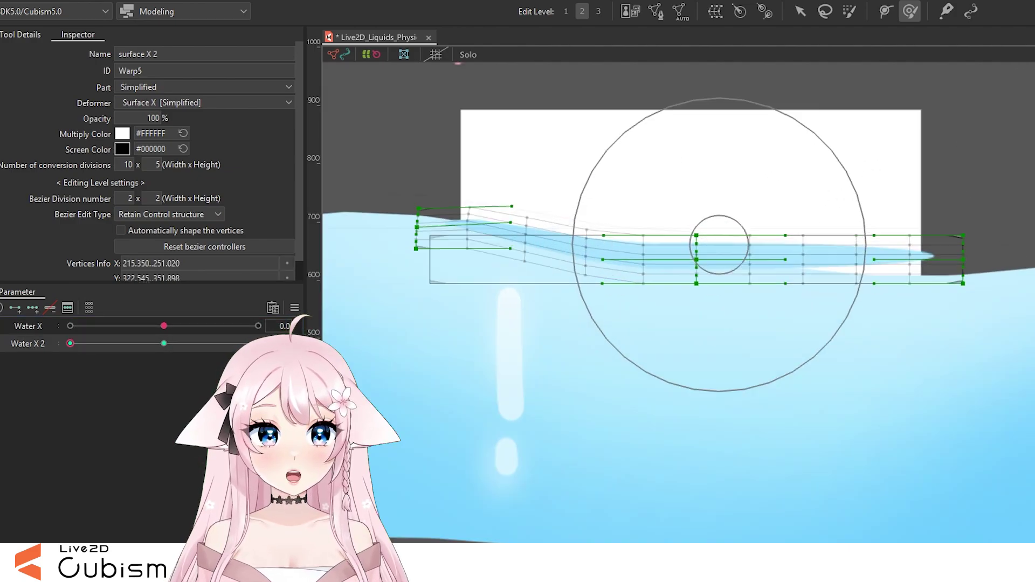
drag(695, 229, 978, 272)
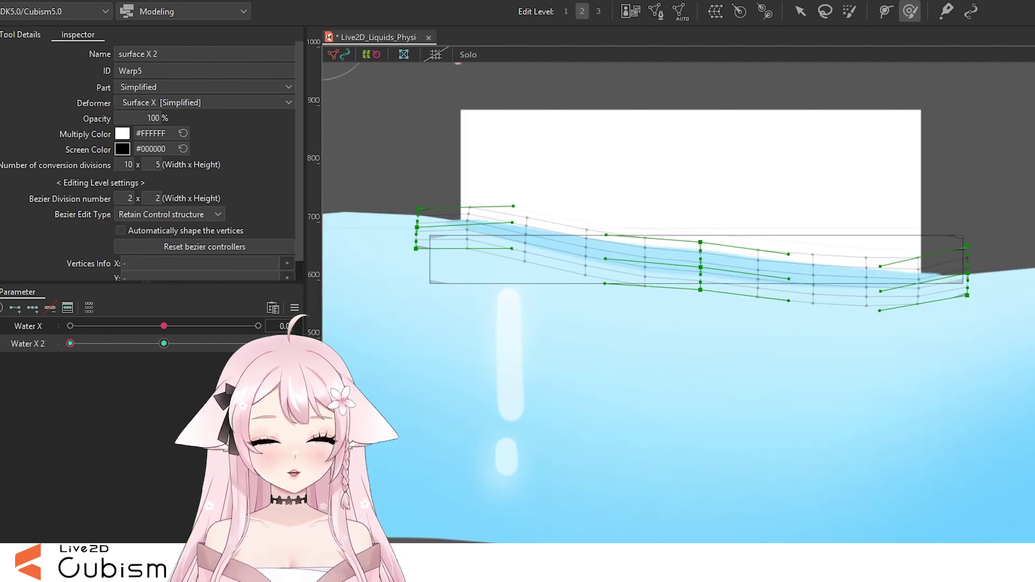
Mirror the surface X 2 deformation onto the Water X 2 maximum keyform and deselect the deformer
drag(164, 344, 258, 344)
click(295, 307)
click(377, 431)
click(608, 449)
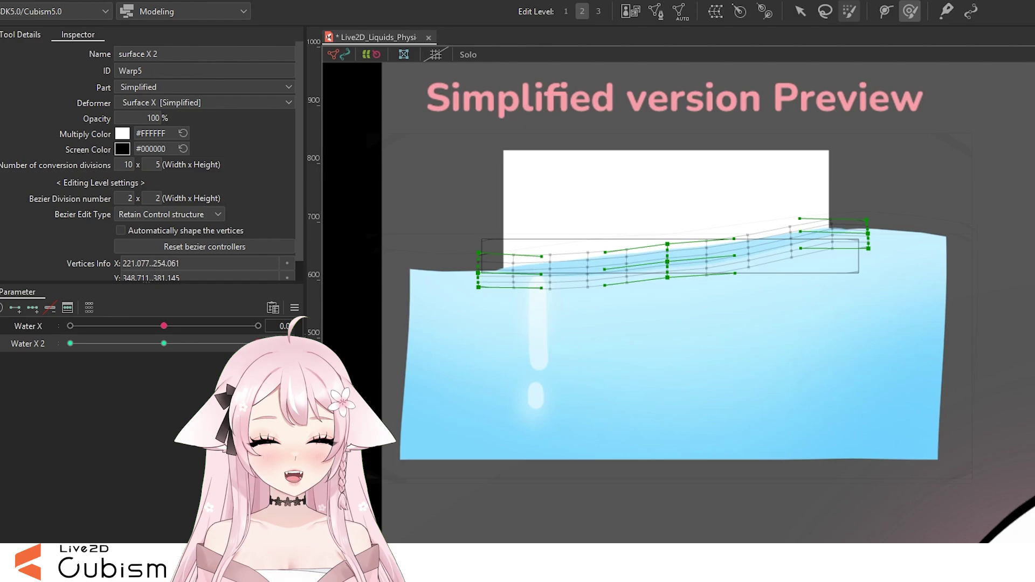
key(v)
key(Escape)
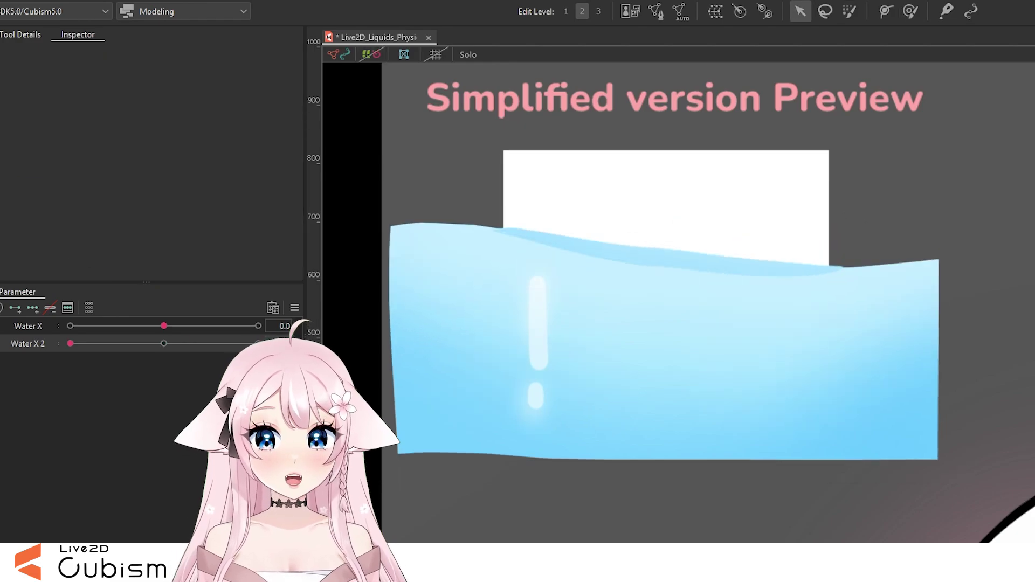
Preview the simplified water's sideways motion by sweeping the Water X and Water X 2 parameters together
drag(70, 343, 103, 344)
click(58, 334)
drag(164, 365, 70, 335)
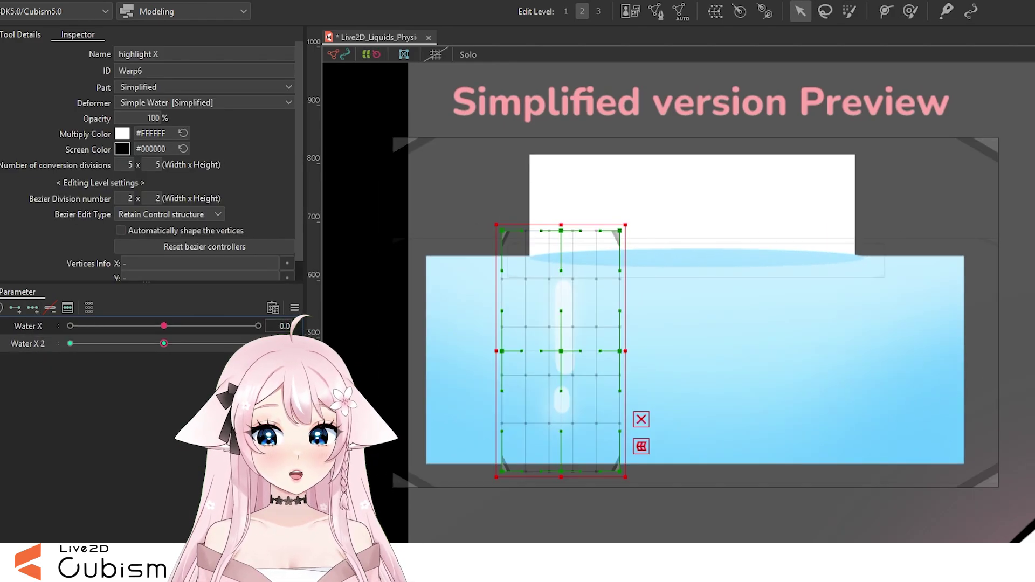
Deform the highlight X deformer to follow the tilted water at Water X 2 -1.0, and switch to the parameter's maximum keyform
click(70, 344)
click(910, 11)
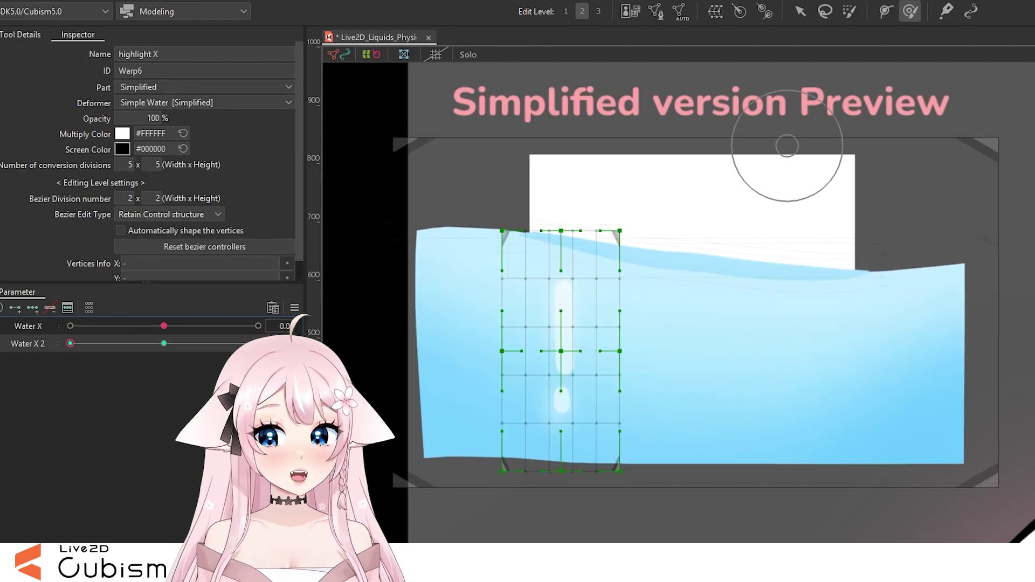
mouse_move(578, 342)
mouse_down()
mouse_move(458, 356)
mouse_move(573, 350)
mouse_up()
click(258, 343)
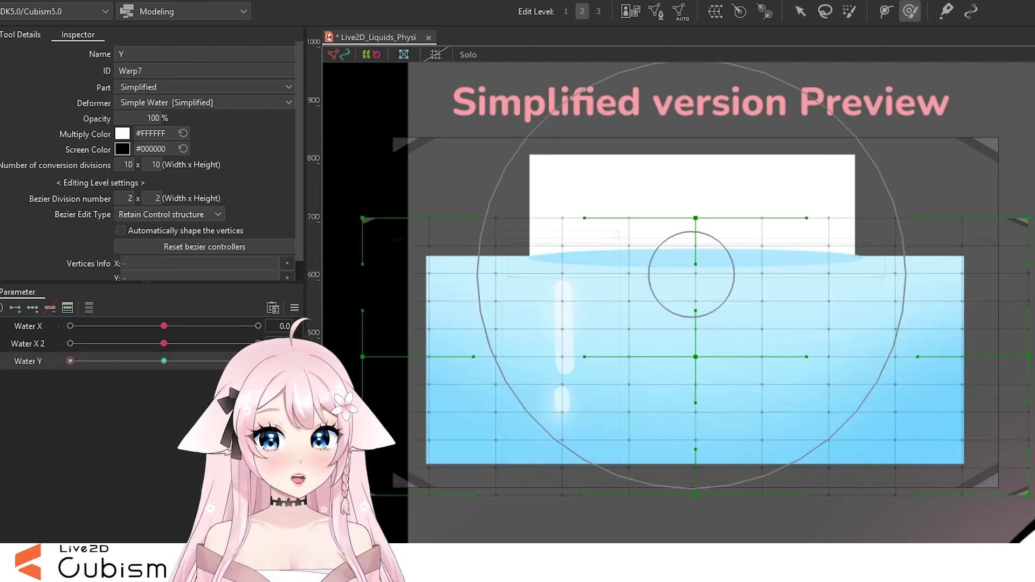
Try nudging the water's Y deformer down at the Water Y minimum, and push the highlight's Y deformer upward at the Water Y 2 maximum
mouse_move(690, 275)
mouse_down()
mouse_move(695, 315)
mouse_move(688, 285)
mouse_up()
key(ctrl+z)
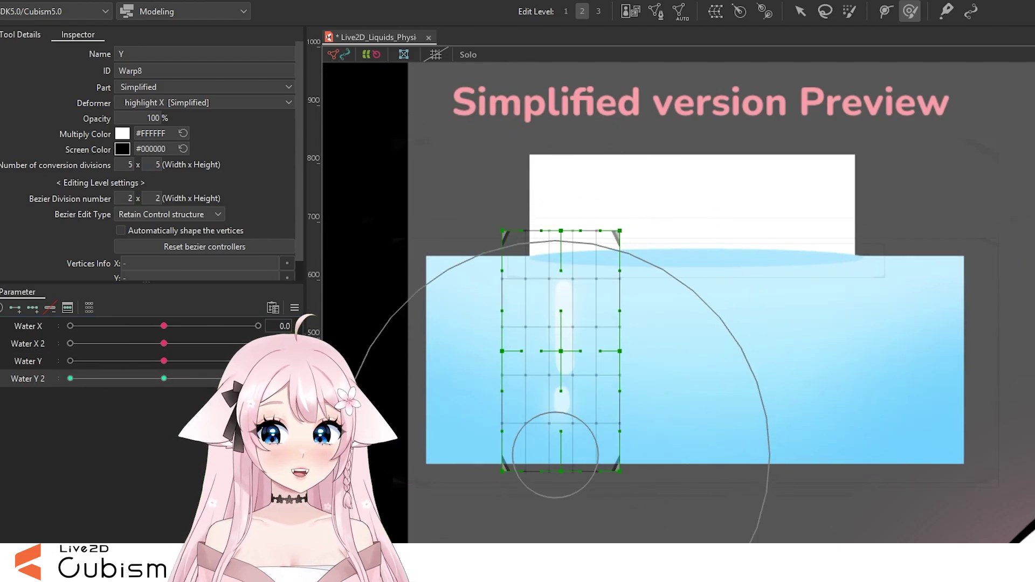
drag(555, 454, 563, 407)
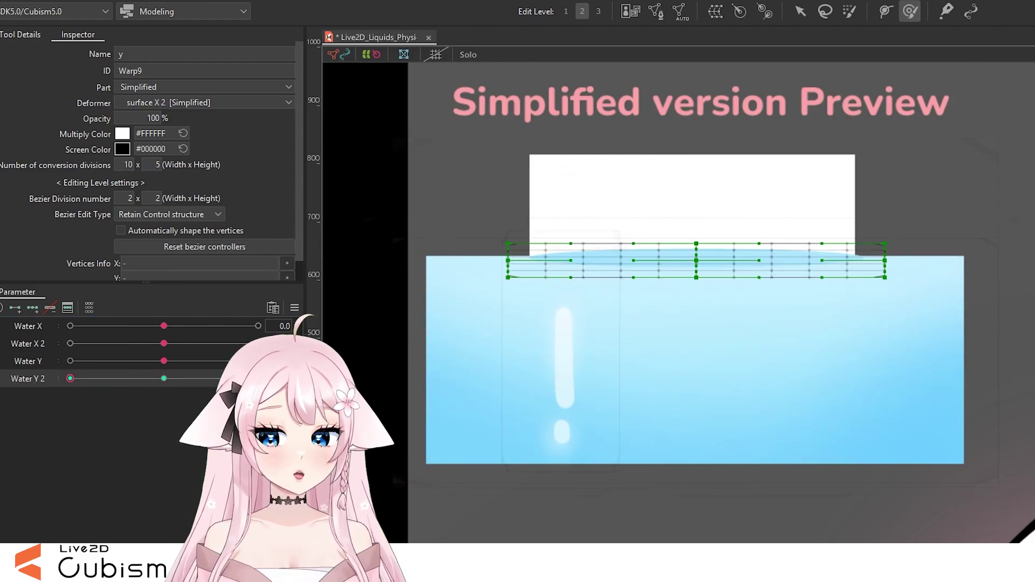
At the Water Y 2 minimum, bow the surface's y deformer downward so the surface ellipse becomes deeper in the middle
drag(599, 356, 600, 381)
drag(777, 355, 787, 389)
drag(789, 300, 808, 319)
drag(694, 303, 689, 323)
key(b)
drag(684, 375, 735, 376)
scroll(671, 242, up, 3)
key(b)
drag(635, 432, 586, 425)
key(v)
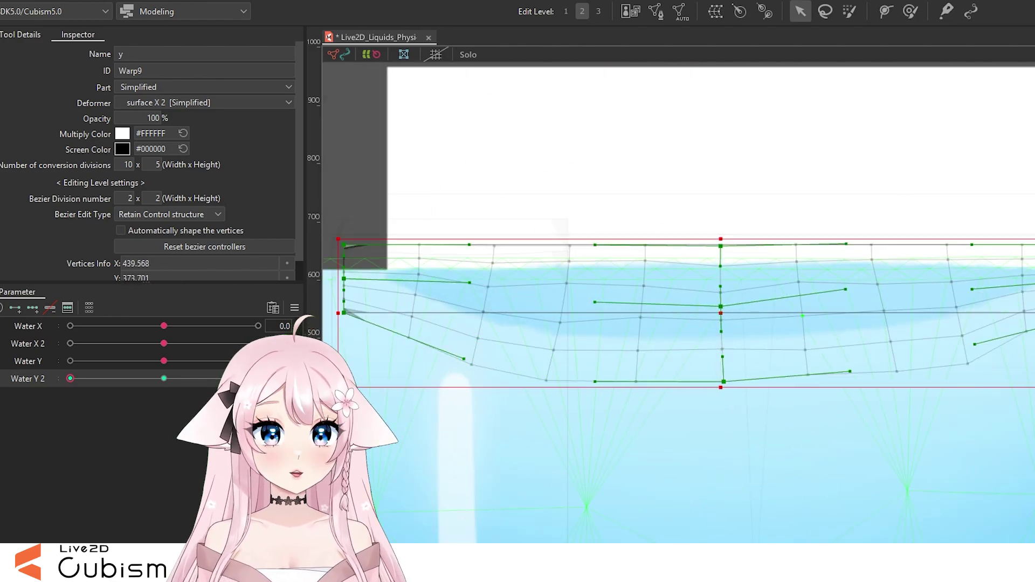
At the Water Y 2 maximum, flatten the surface's y deformer into a thin curve using 4 x 2 Bezier divisions
scroll(678, 302, down, 3)
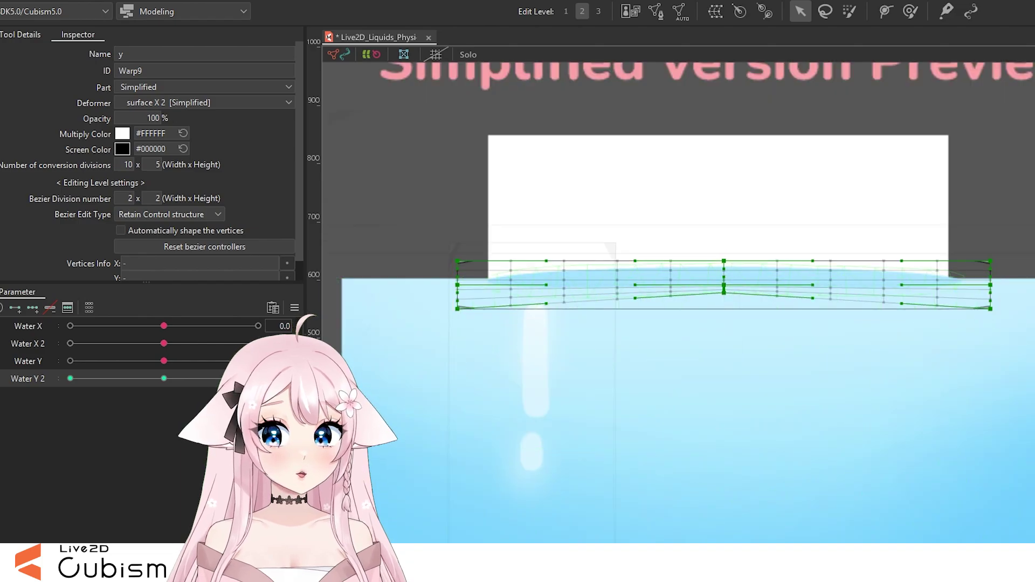
scroll(664, 283, up, 2)
drag(749, 286, 748, 262)
drag(1000, 312, 870, 299)
scroll(899, 298, down, 2)
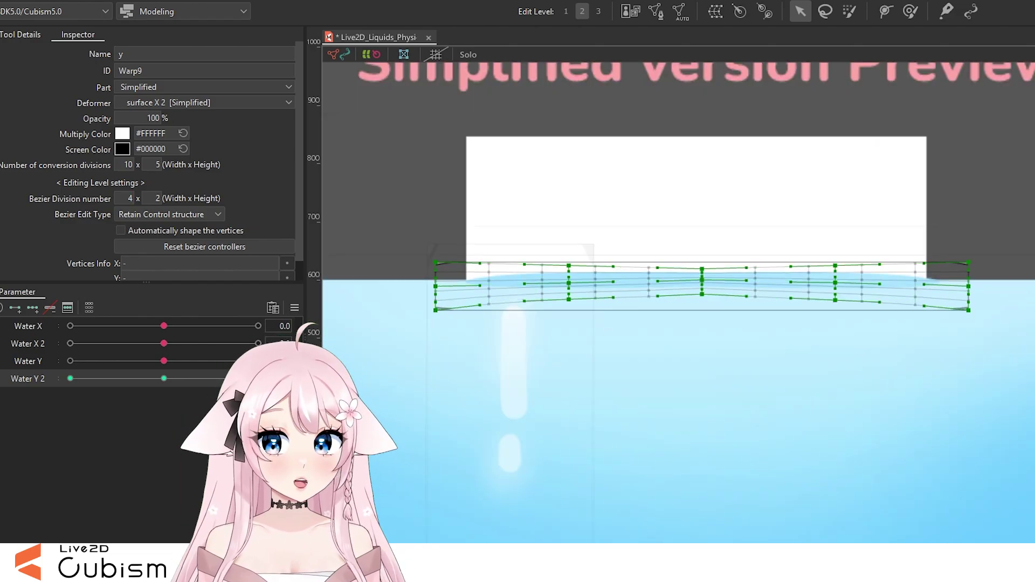
Smooth the surface's y deformer at the Water Y 2 maximum by nudging its edges vertically, and return Water Y 2 to its default
scroll(585, 299, up, 2)
drag(562, 300, 562, 294)
drag(499, 297, 499, 292)
drag(939, 302, 939, 291)
scroll(497, 210, up, 2)
drag(589, 270, 589, 279)
scroll(552, 257, down, 2)
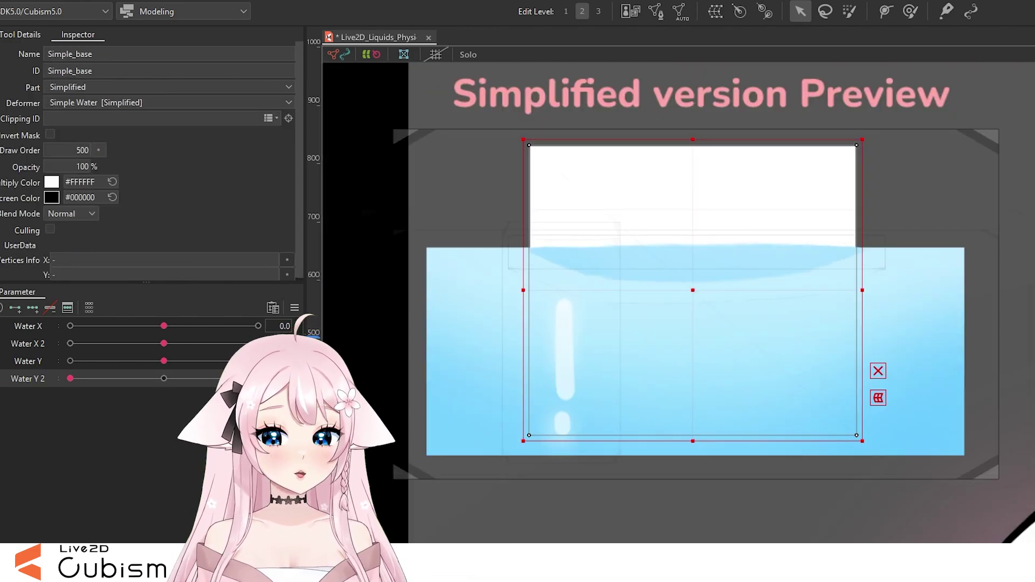
drag(71, 378, 164, 378)
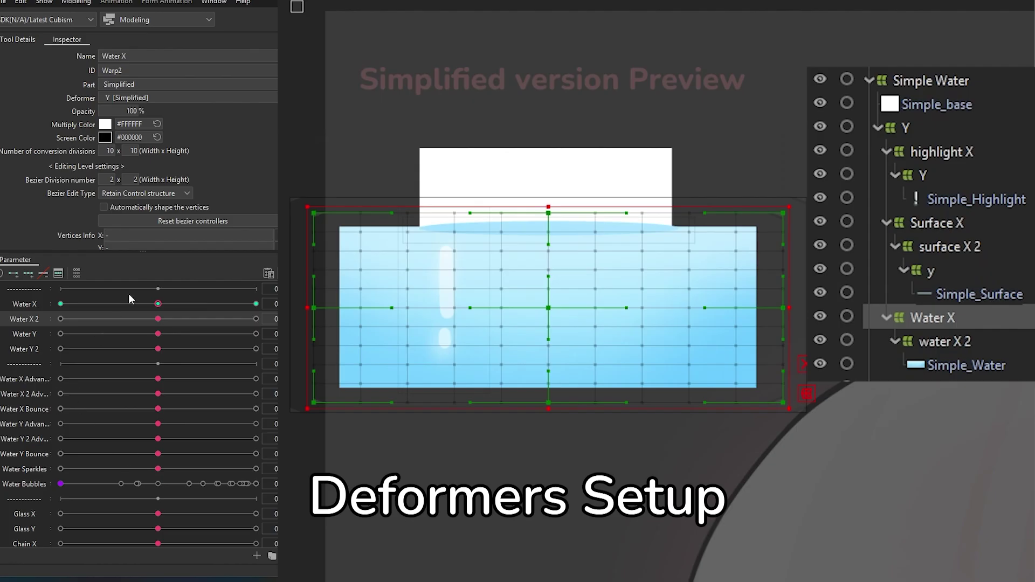
Scrub Water X, Water X 2 and Water Y 2 to examine how the water, highlight and surface deformers each move
drag(129, 293, 275, 330)
drag(165, 319, 261, 323)
click(979, 337)
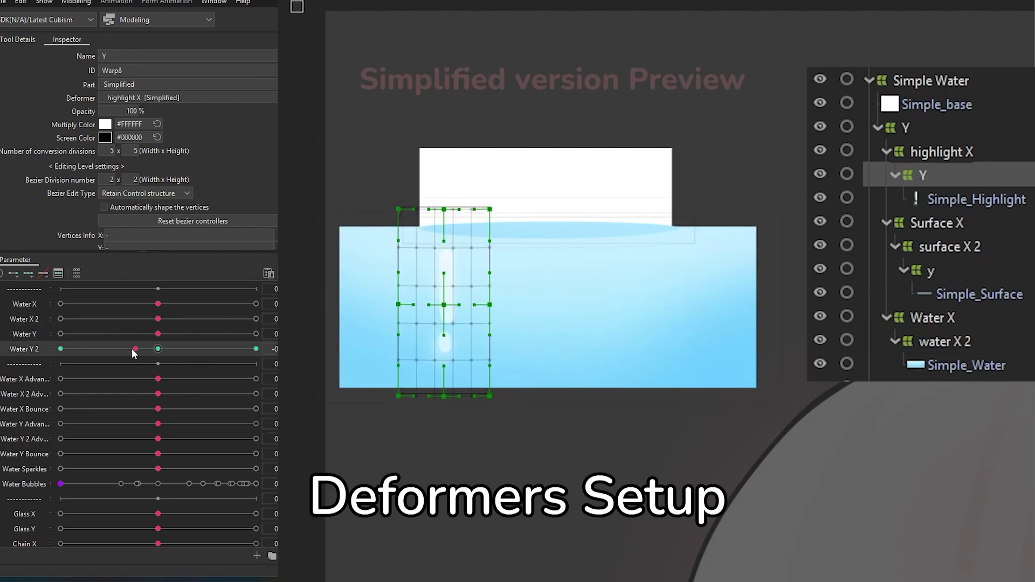
drag(131, 349, 23, 371)
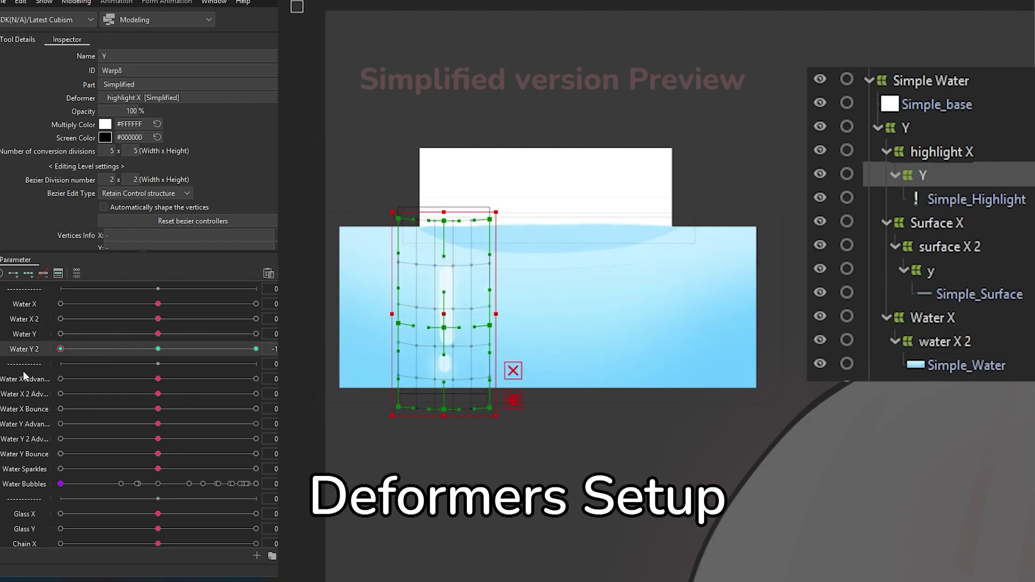
click(160, 354)
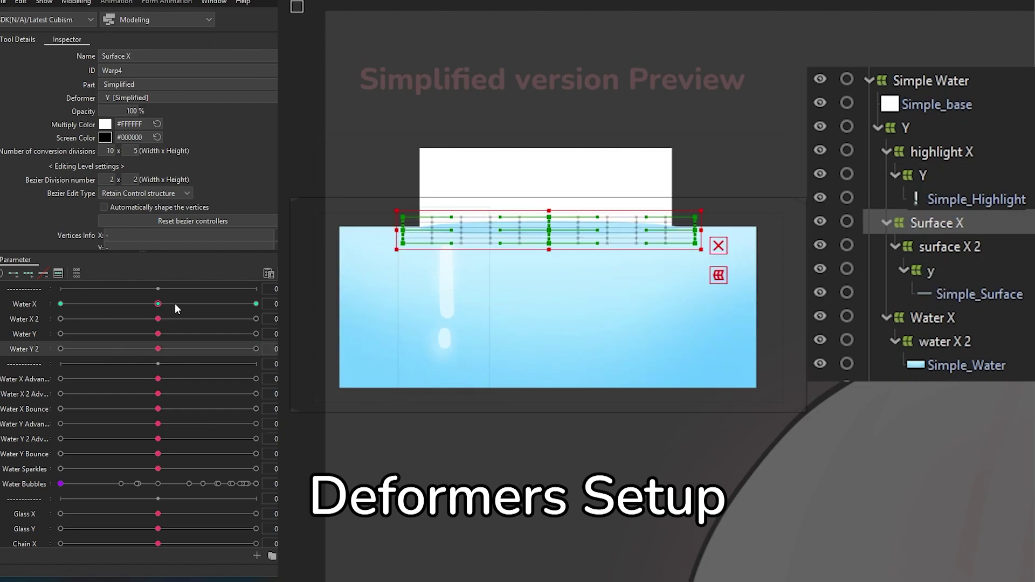
drag(158, 304, 24, 318)
mouse_move(126, 334)
mouse_down()
mouse_move(70, 331)
mouse_move(108, 331)
mouse_up()
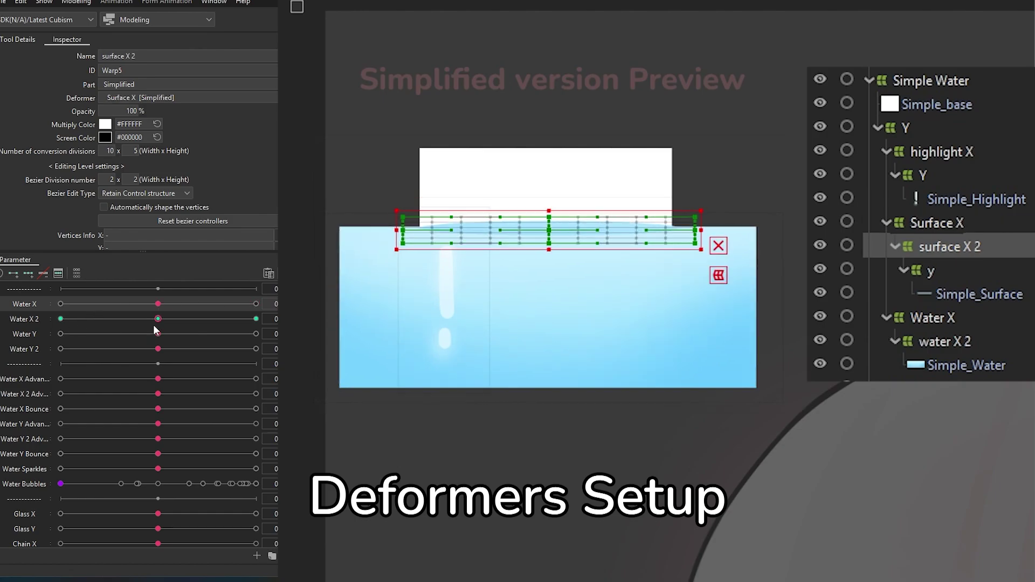
drag(153, 324, 60, 321)
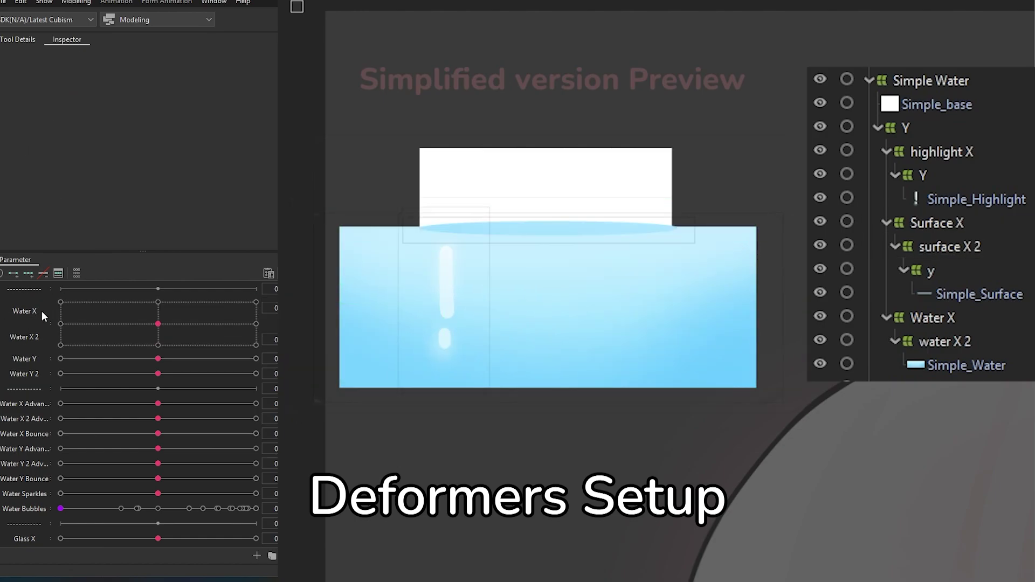
Preview the combined motion of Water X with Water X 2 and of Water Y with Water Y 2
click(137, 333)
drag(137, 333, 156, 319)
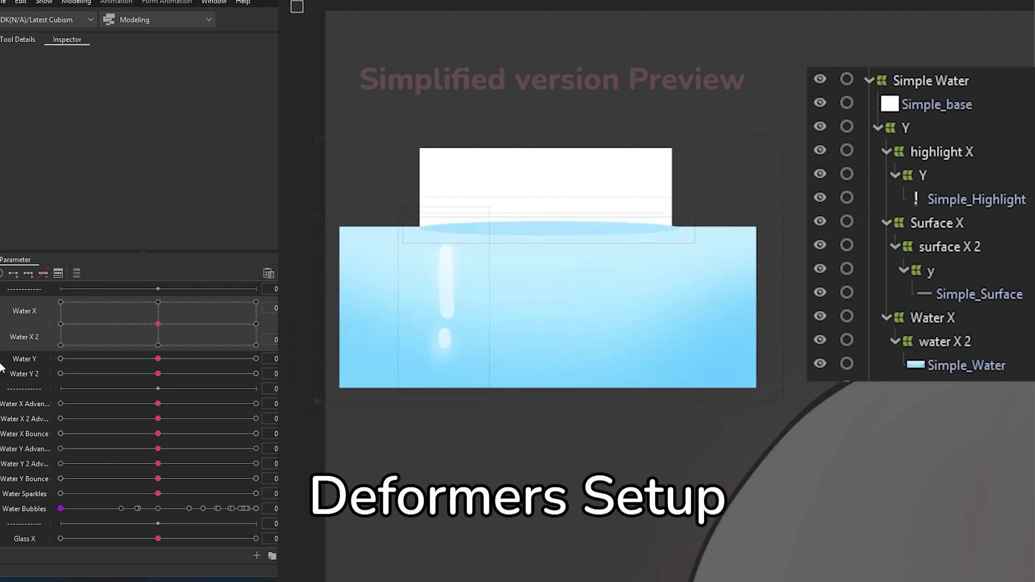
click(155, 372)
mouse_move(155, 372)
mouse_down()
mouse_move(155, 397)
mouse_move(122, 392)
mouse_move(121, 371)
mouse_move(163, 365)
mouse_move(228, 388)
mouse_move(165, 391)
mouse_move(167, 380)
mouse_up()
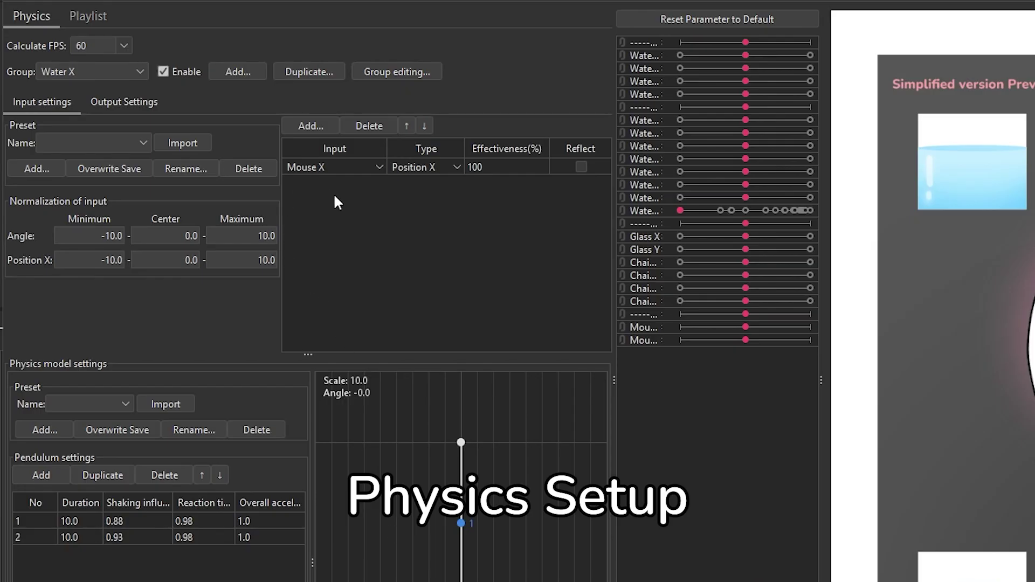
Review the output settings of the Water X physics group
click(128, 101)
click(106, 99)
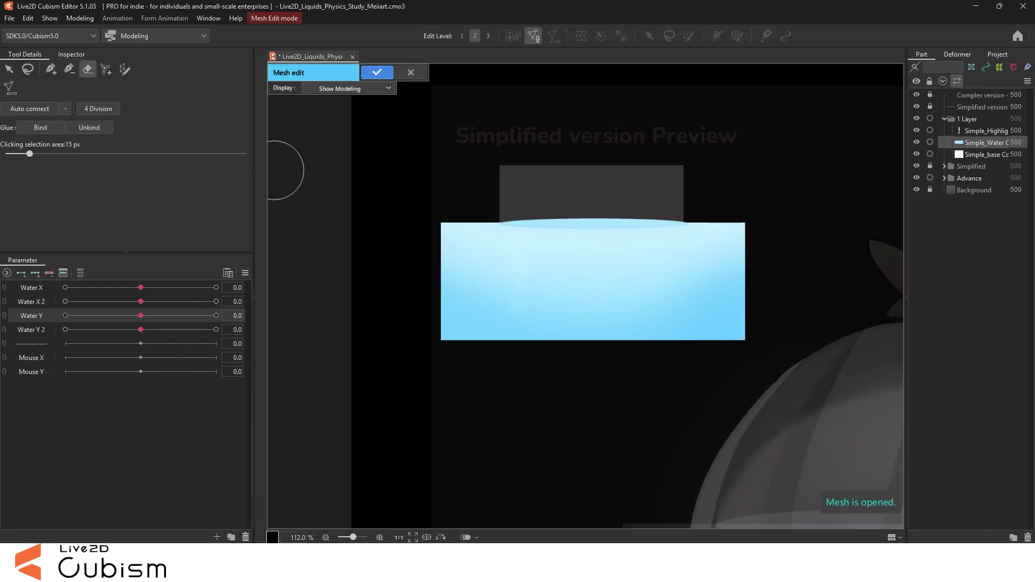
Draw the mesh of Simple_Water Copy by hand, placing evenly spaced vertices along the edges of the surface ellipse
scroll(586, 295, up, 10)
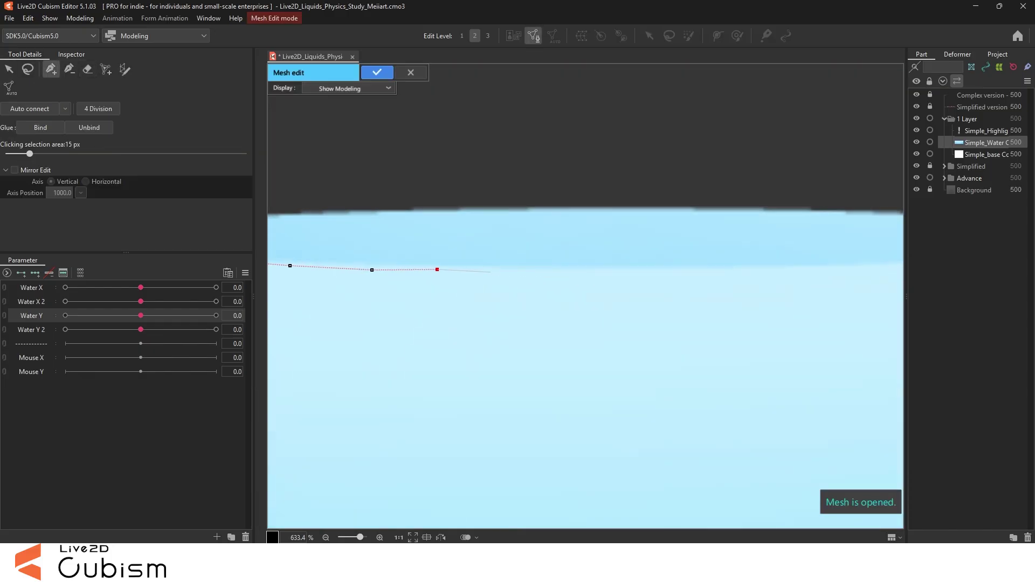
click(502, 273)
click(570, 271)
click(636, 269)
click(701, 271)
drag(713, 270, 370, 287)
click(418, 285)
click(484, 285)
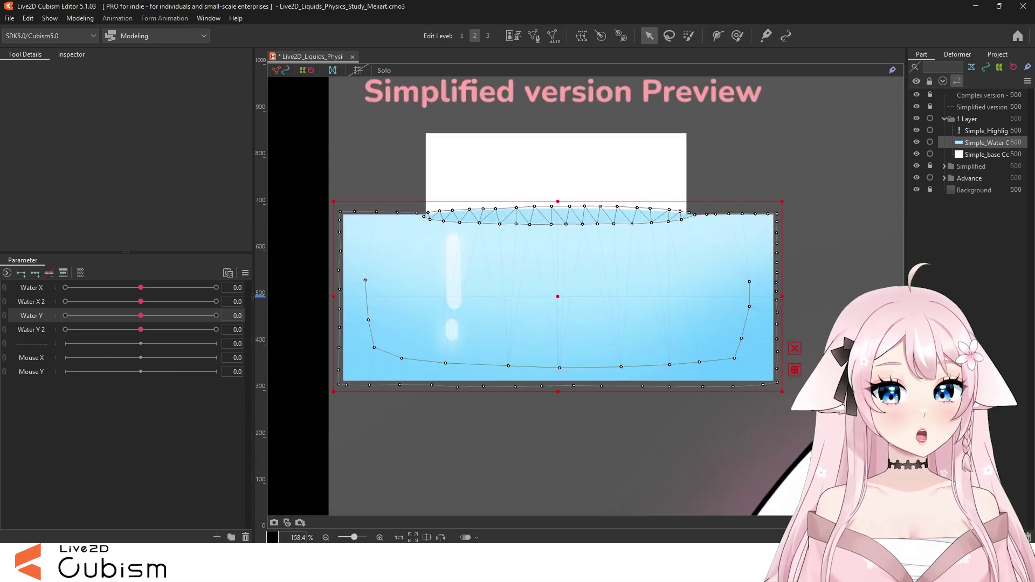
Replace the mesh of Simple_Highlight Copy with a hand-drawn outline of vertices around both highlight marks
key(ctrl+e)
key(e)
key(p)
click(423, 270)
click(425, 246)
click(428, 224)
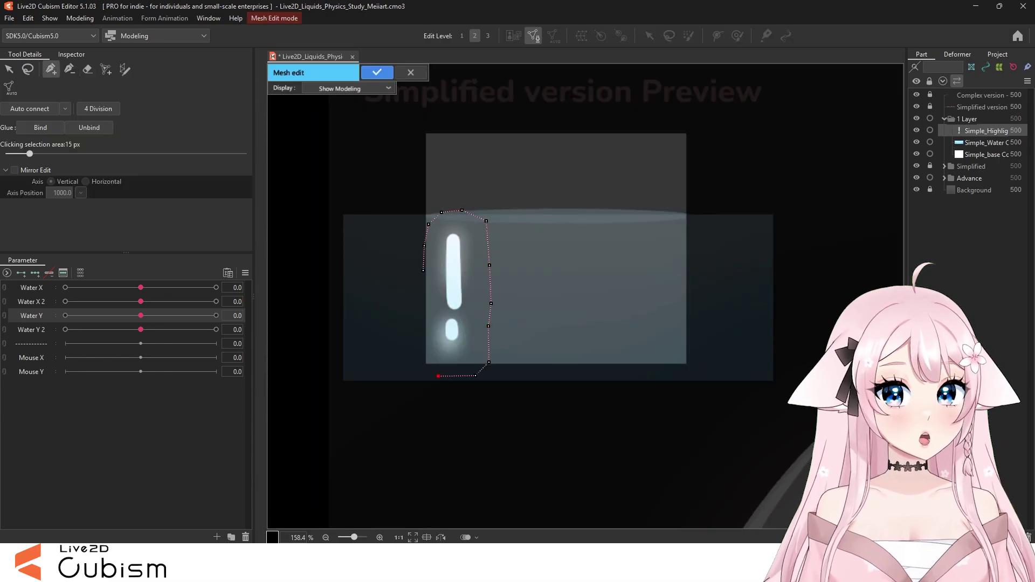
key(Return)
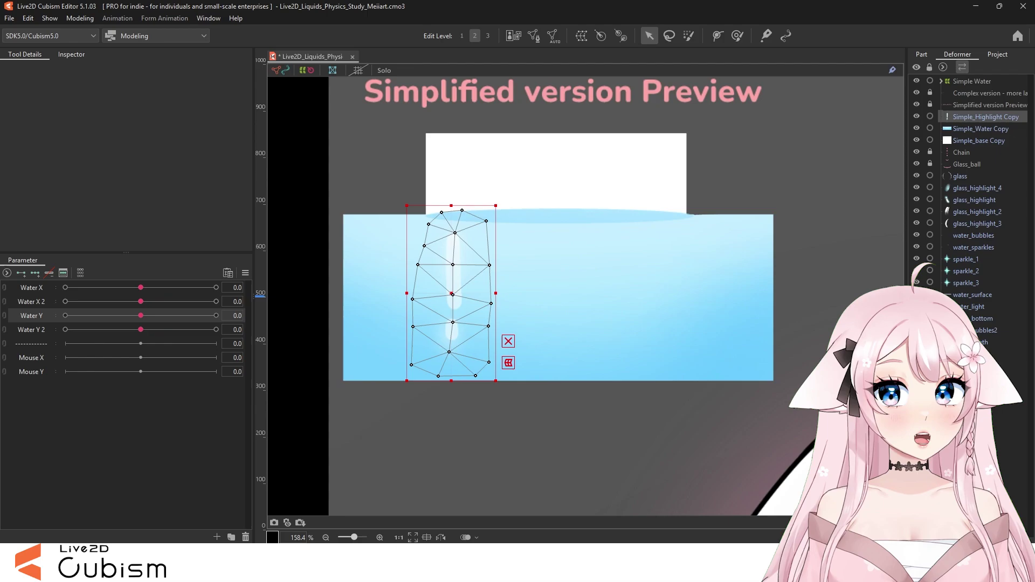
Create a parent warp deformer for the three copied meshes, and bend the middle of the nested Water X deformer at Water X -1.0
shift+click(978, 140)
click(581, 35)
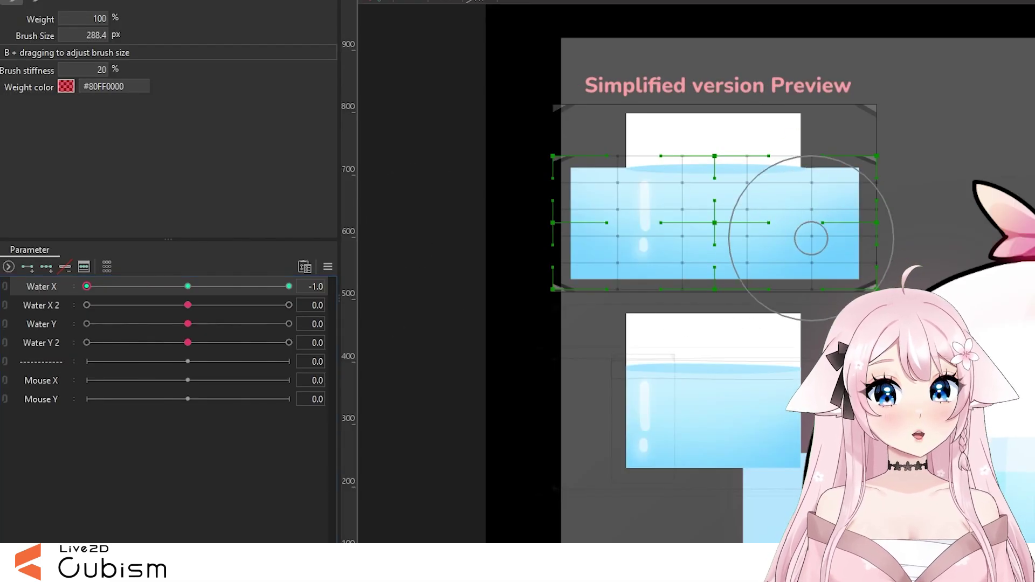
drag(811, 238, 640, 228)
mouse_move(703, 246)
mouse_down()
mouse_move(640, 252)
mouse_move(797, 238)
mouse_up()
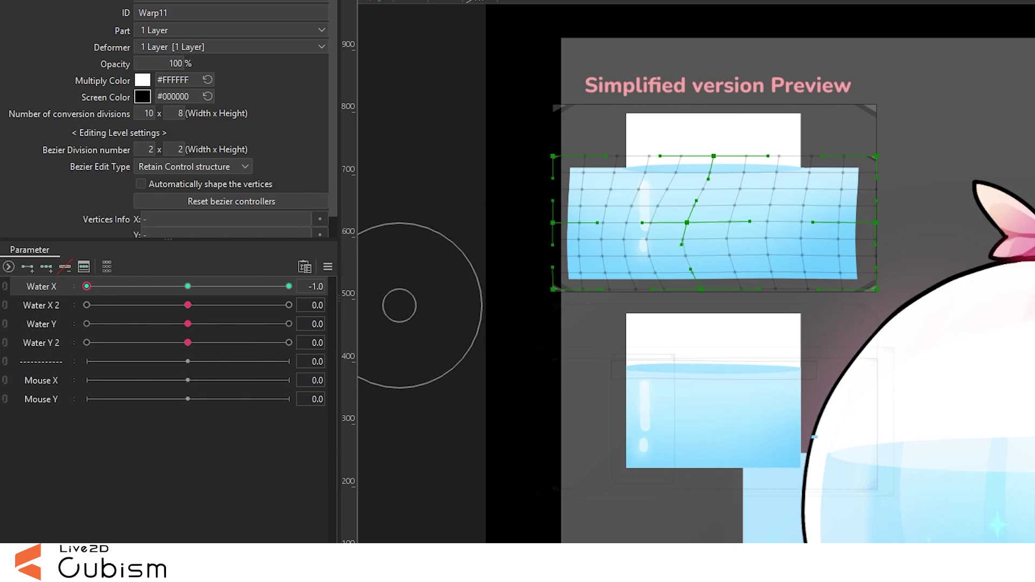
click(289, 286)
drag(289, 286, 188, 286)
Create a 10 x 8 warp deformer for Simple_Water Copy inside Water X and give it three keyforms on Water X 2
click(809, 270)
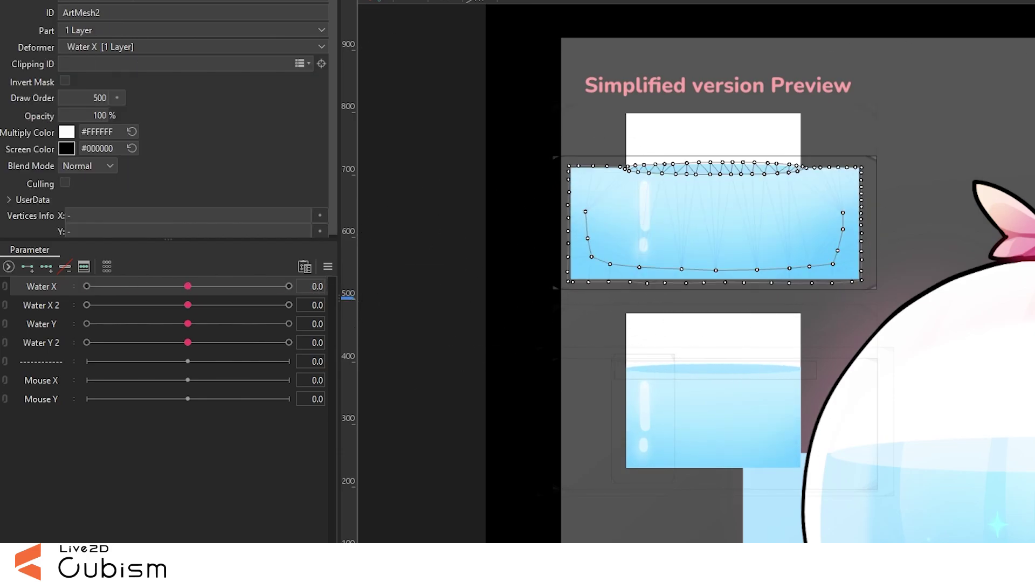
key(w)
key(Return)
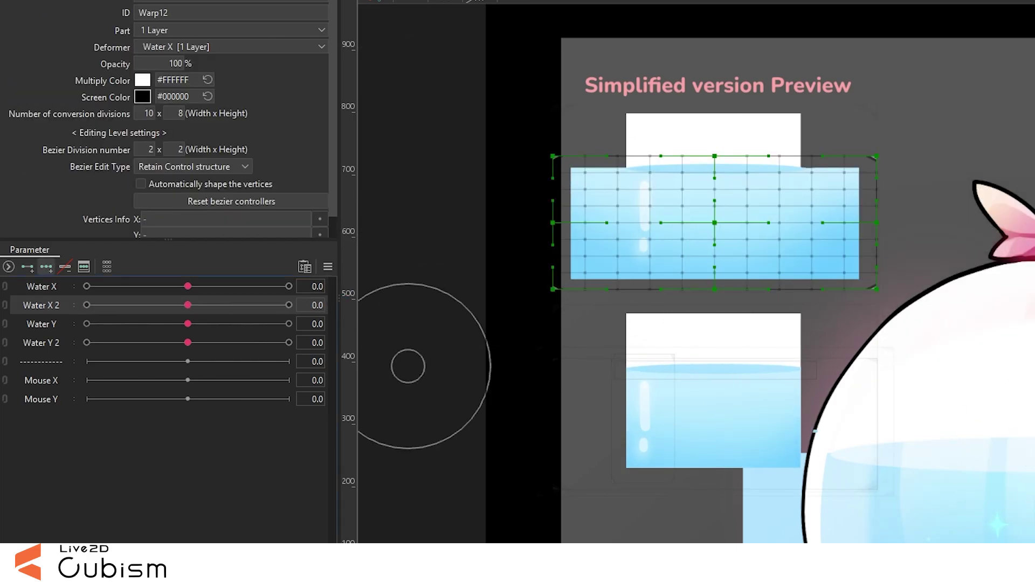
click(187, 305)
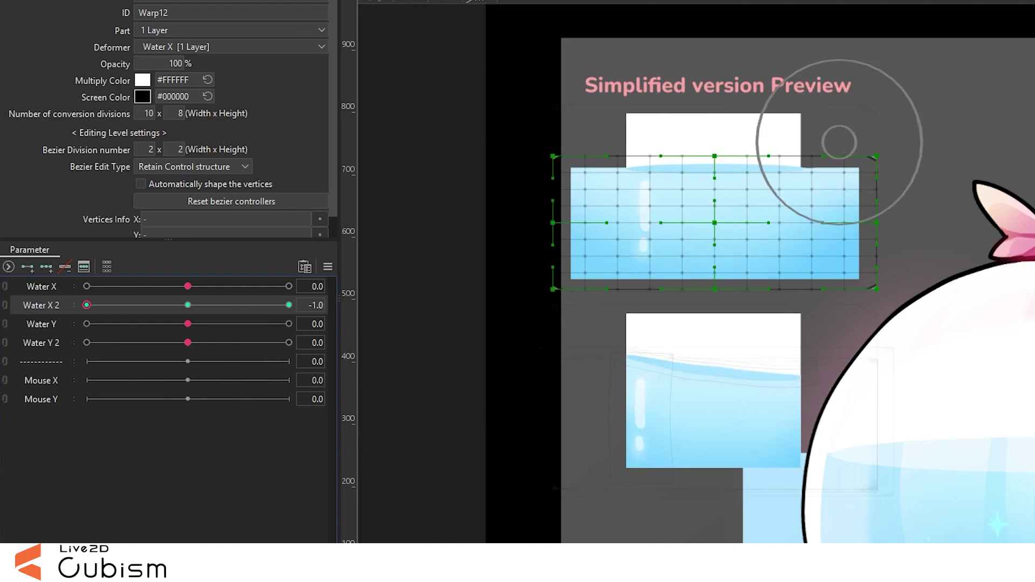
Shape the water's second X deformer into a slanted wave at Water X 2 -1.0 and an opposite wave at the maximum
drag(753, 220, 794, 219)
drag(597, 221, 582, 177)
drag(86, 305, 289, 305)
drag(628, 174, 636, 198)
drag(806, 208, 805, 178)
mouse_move(289, 305)
mouse_down()
mouse_move(86, 305)
mouse_move(289, 305)
mouse_up()
drag(288, 305, 86, 305)
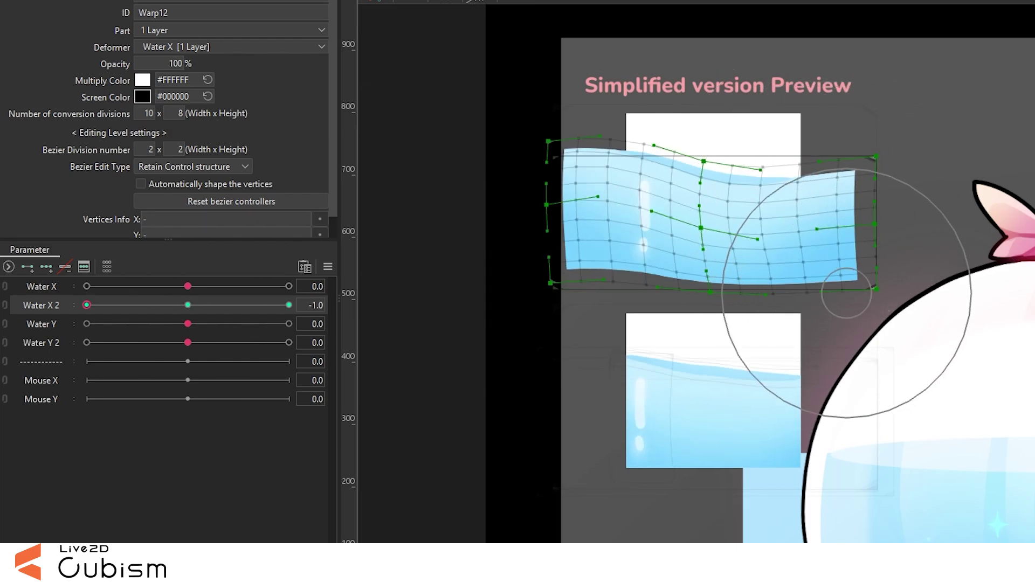
drag(86, 305, 289, 305)
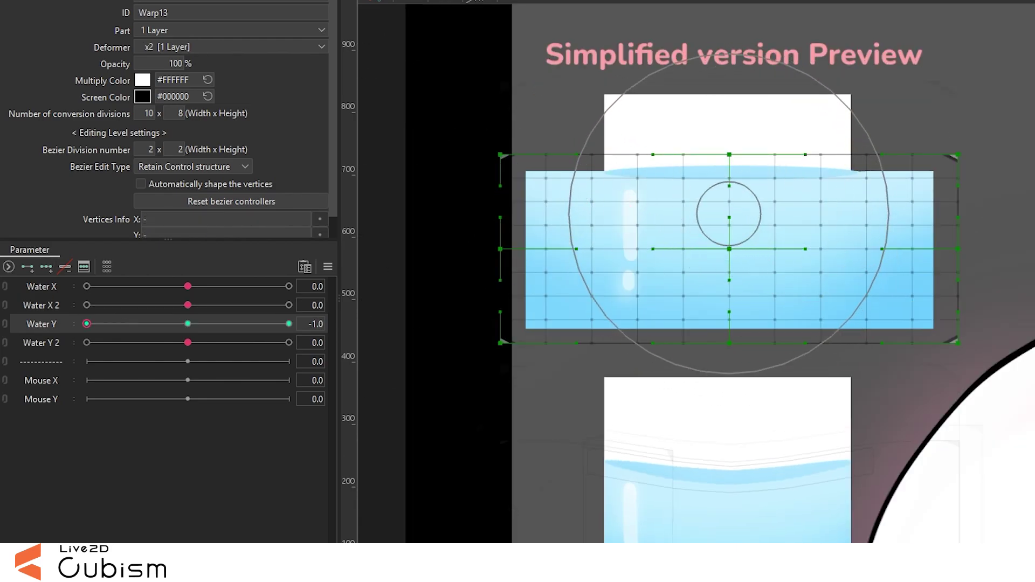
Push the middle of the water's y1 deformer down at Water Y -1.0 and raise it at the Water Y maximum
drag(729, 214, 724, 259)
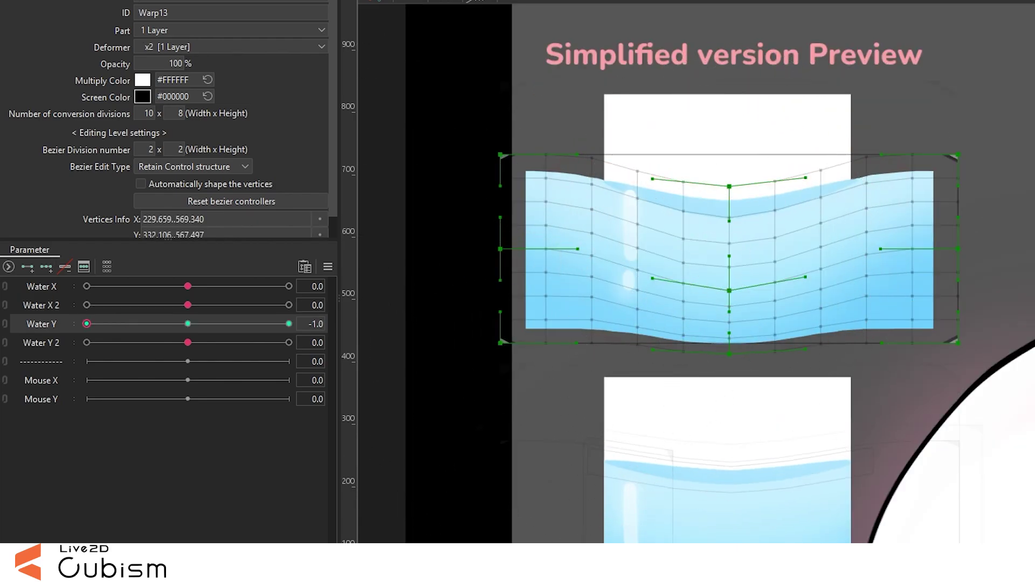
click(288, 323)
drag(717, 201, 724, 151)
drag(699, 372, 705, 344)
drag(289, 323, 86, 324)
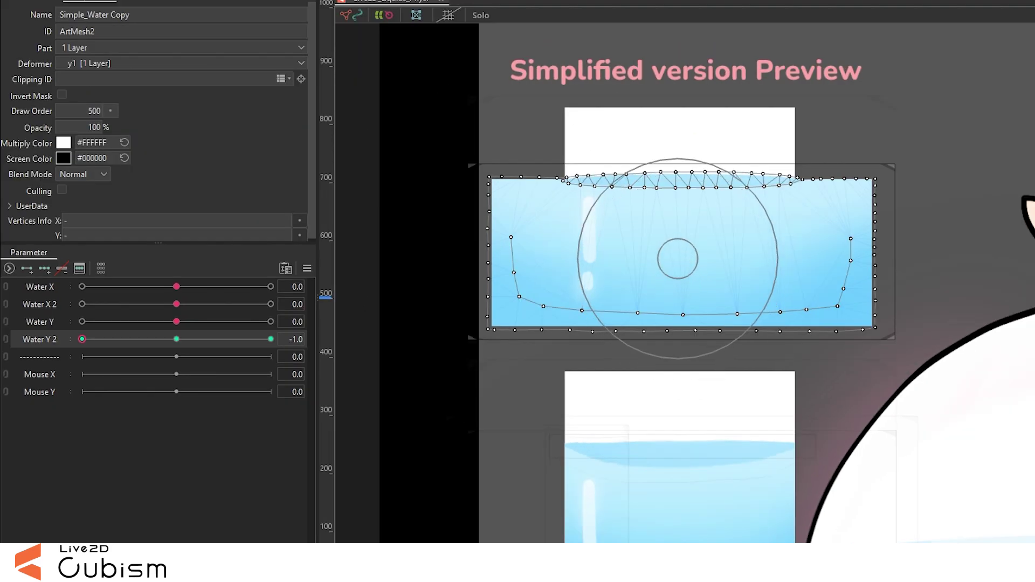
At Water Y 2 -1.0, lasso the lower edge vertices of the surface ellipse and pull them down to deepen it
scroll(685, 227, up, 3)
drag(686, 293, 685, 305)
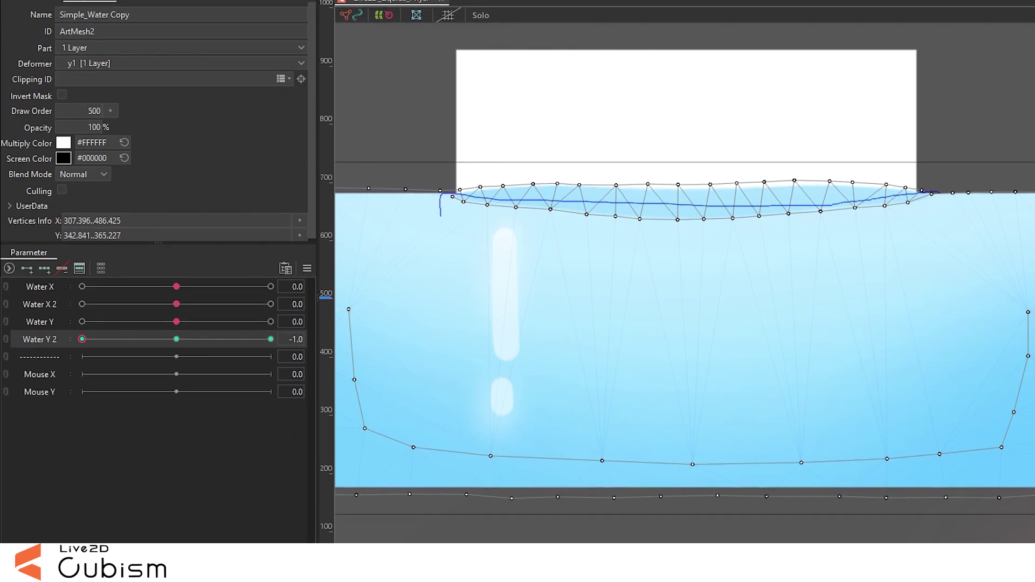
drag(939, 192, 556, 257)
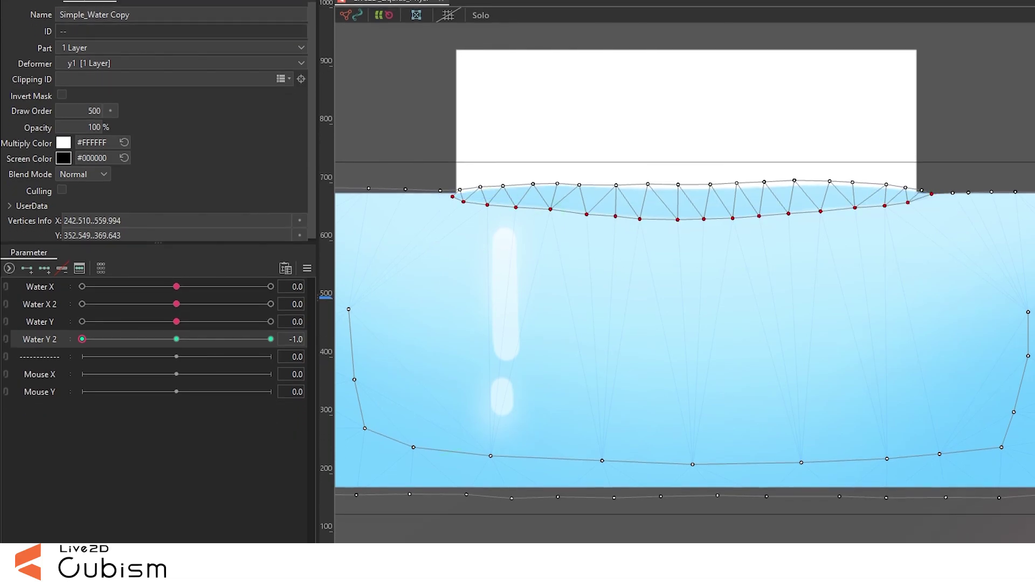
drag(692, 226, 692, 258)
At the Water Y 2 maximum, raise the lower edge of the surface ellipse and brush the water mesh beneath it upward
drag(82, 339, 271, 339)
drag(692, 216, 692, 203)
key(b)
drag(678, 249, 676, 232)
drag(608, 256, 608, 242)
drag(759, 265, 753, 253)
key(b)
drag(598, 326, 599, 303)
mouse_move(788, 313)
mouse_down()
mouse_move(788, 300)
mouse_move(700, 302)
mouse_up()
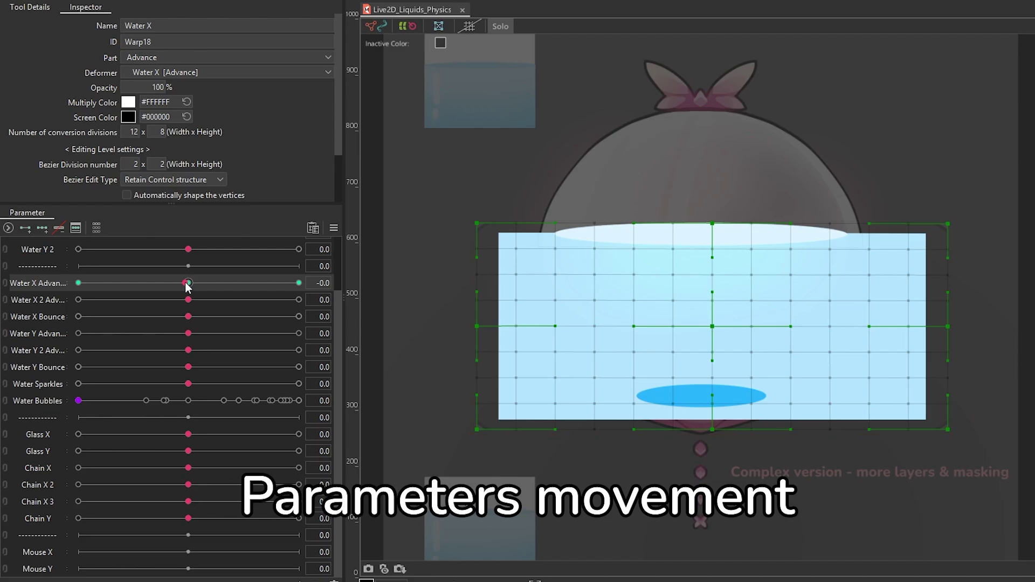
Scrub the advanced Water X and Water Y parameters to examine how the complex container's water layers and sparkles move
drag(391, 45, 565, 55)
drag(272, 288, 185, 286)
click(700, 233)
click(419, 377)
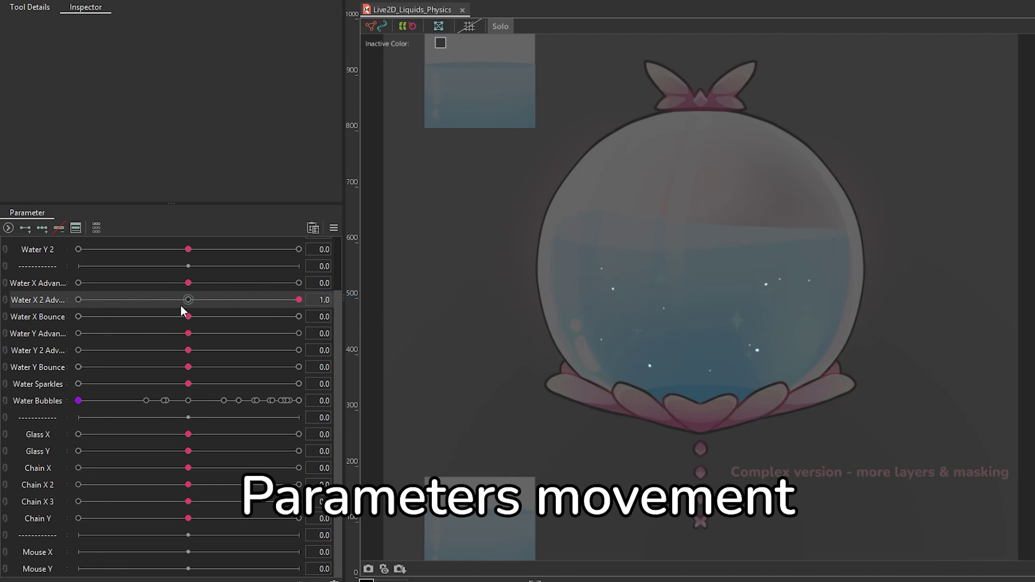
drag(188, 333, 171, 333)
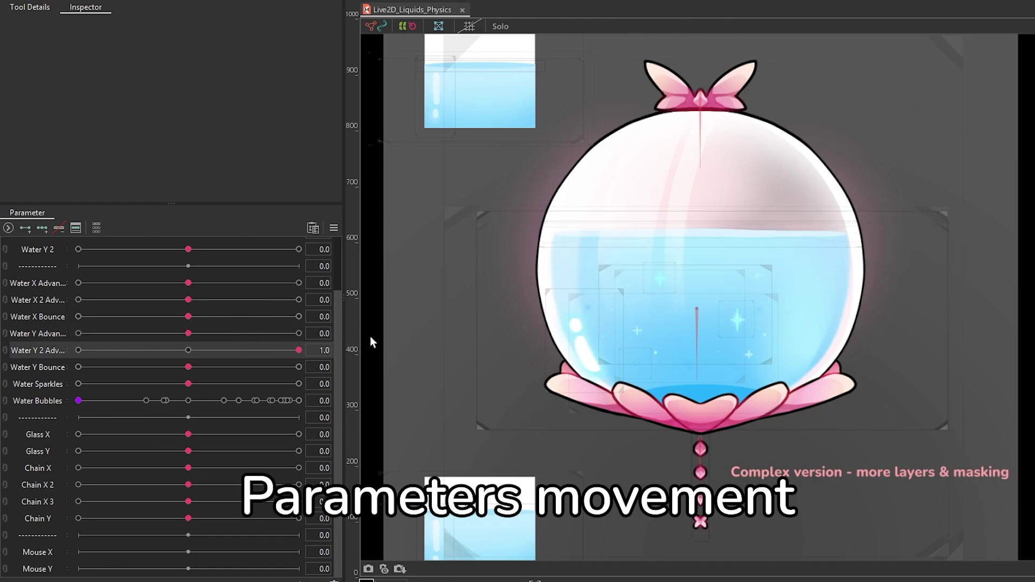
drag(215, 338, 189, 367)
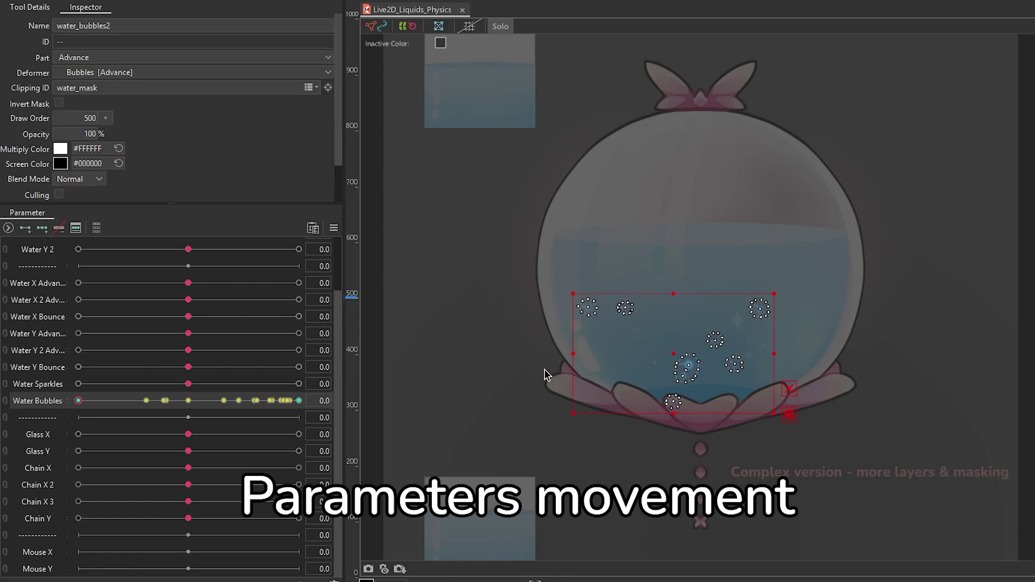
Scrub Water Bubbles on the complex container to examine the bubbles' movement up close
click(545, 372)
scroll(710, 394, up, 2)
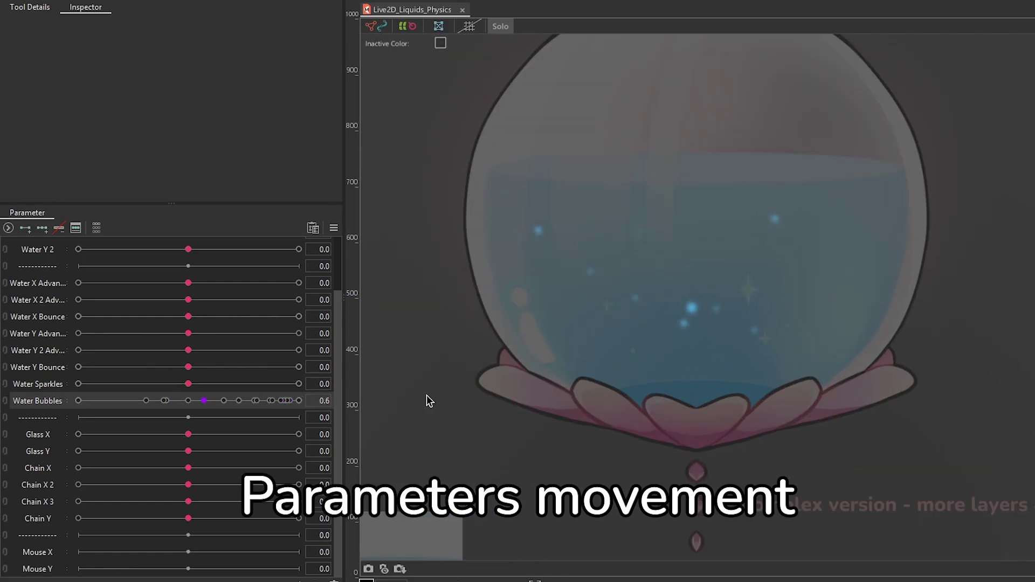
drag(78, 401, 102, 402)
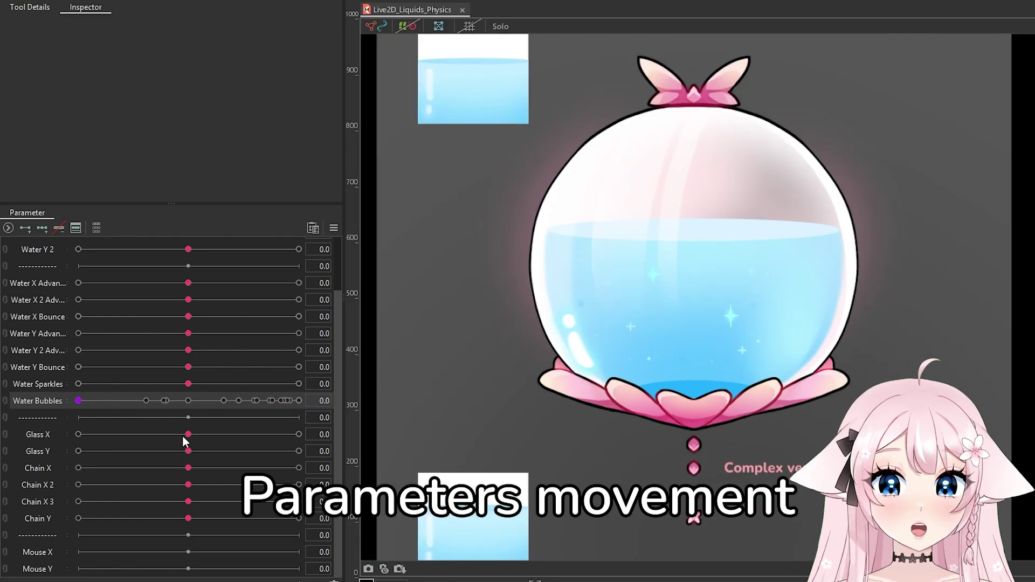
Scrub the Glass and Chain parameters to examine how the glass ball and its hanging chain move
drag(184, 435, 35, 486)
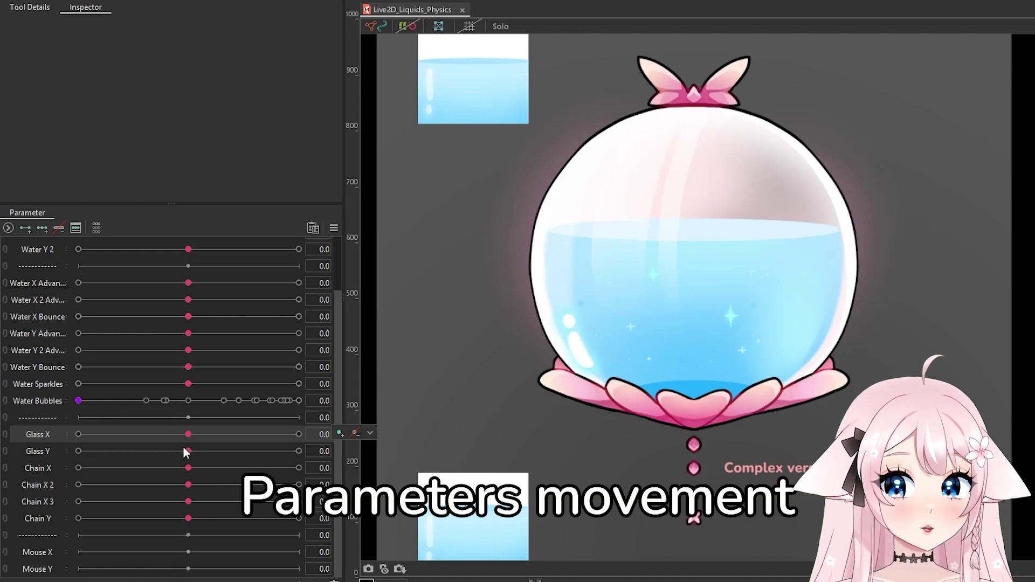
drag(190, 504, 87, 504)
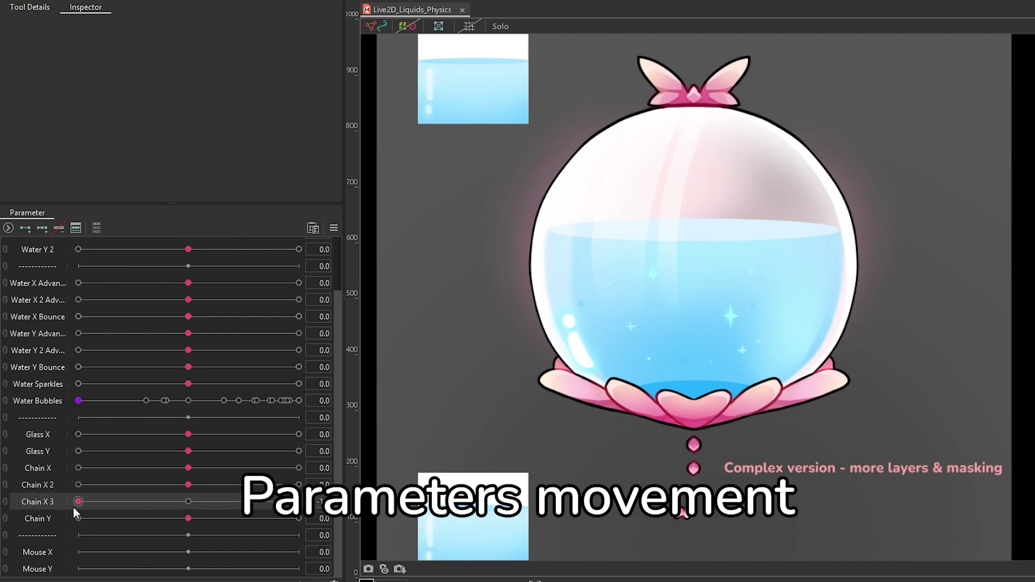
drag(192, 516, 216, 520)
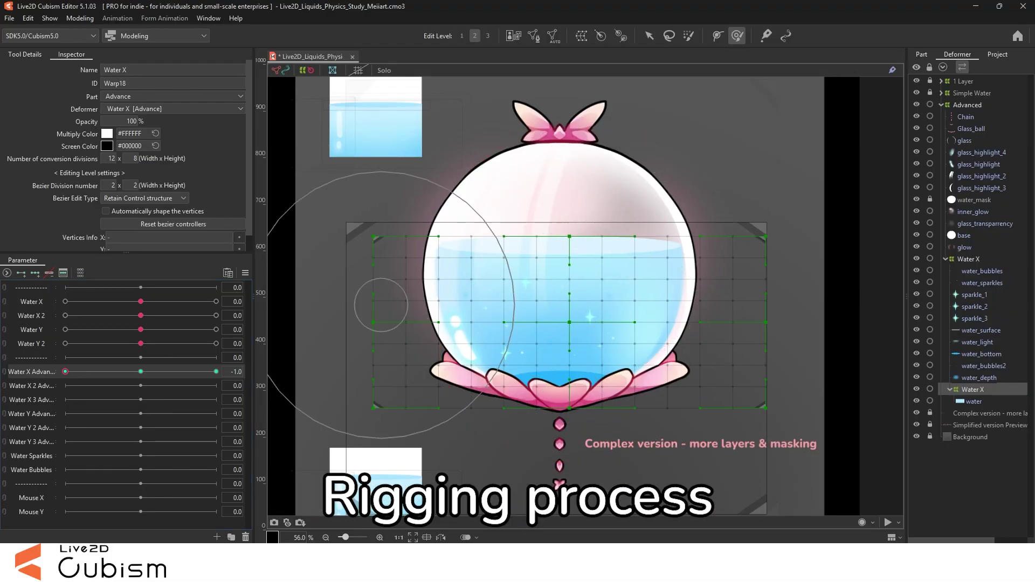
At Water X Advance -1.0, tilt the advanced water's inner Water X deformer with one side raised and the other lowered
drag(399, 292, 407, 269)
drag(658, 273, 650, 295)
drag(435, 286, 432, 274)
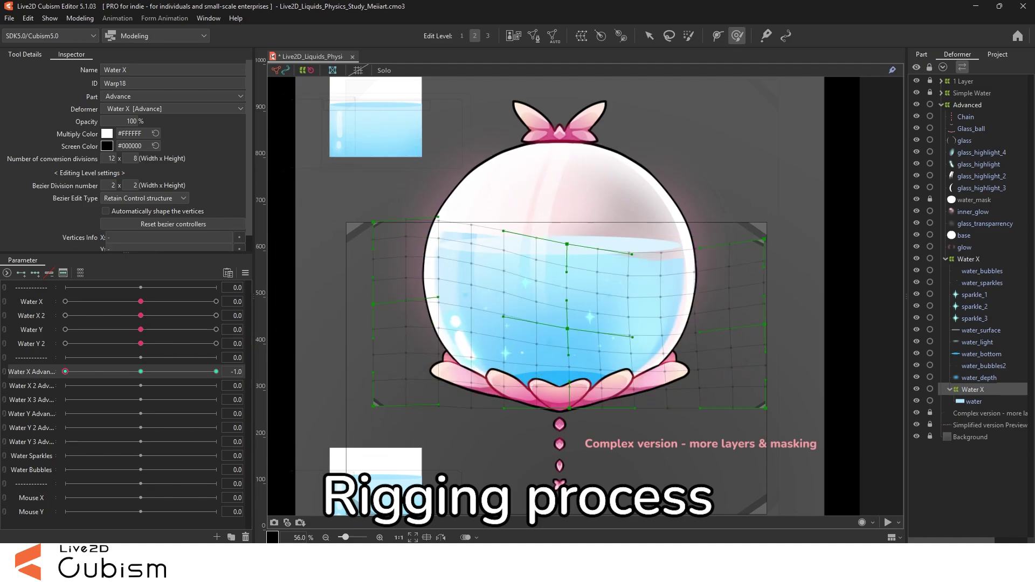
Refine the tilt of the inner Water X deformer and add mesh vertices along the top edge of the water layer
drag(639, 280, 613, 279)
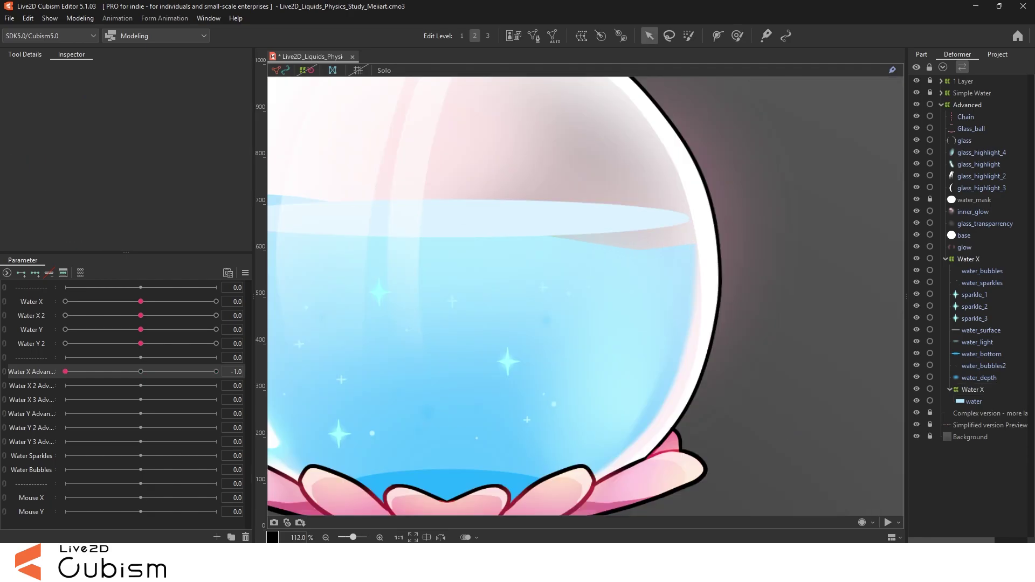
click(974, 401)
drag(66, 371, 141, 372)
scroll(667, 267, down, 2)
key(ctrl+e)
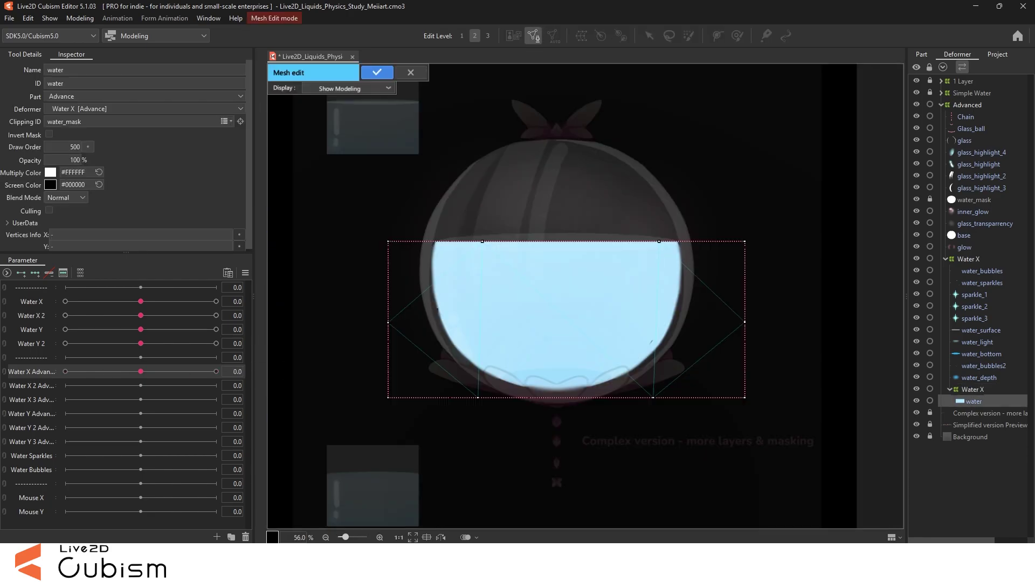
scroll(630, 251, up, 2)
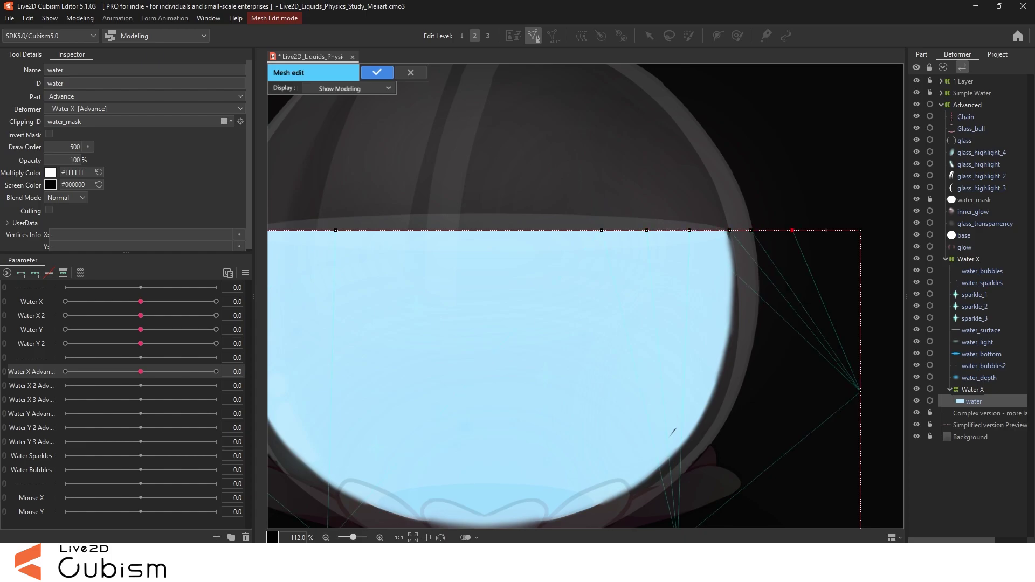
scroll(845, 212, down, 1)
scroll(857, 226, up, 1)
scroll(836, 226, down, 1)
click(378, 72)
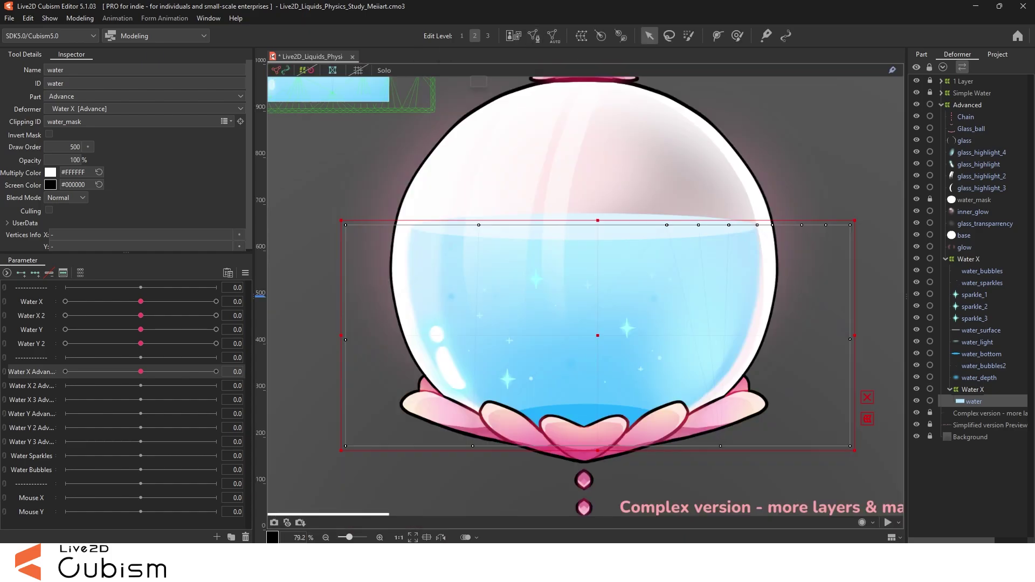
Compare the water layer at both Water X Advanced extremes, isolating it to examine its deformed top edge
drag(141, 371, 66, 372)
key(Escape)
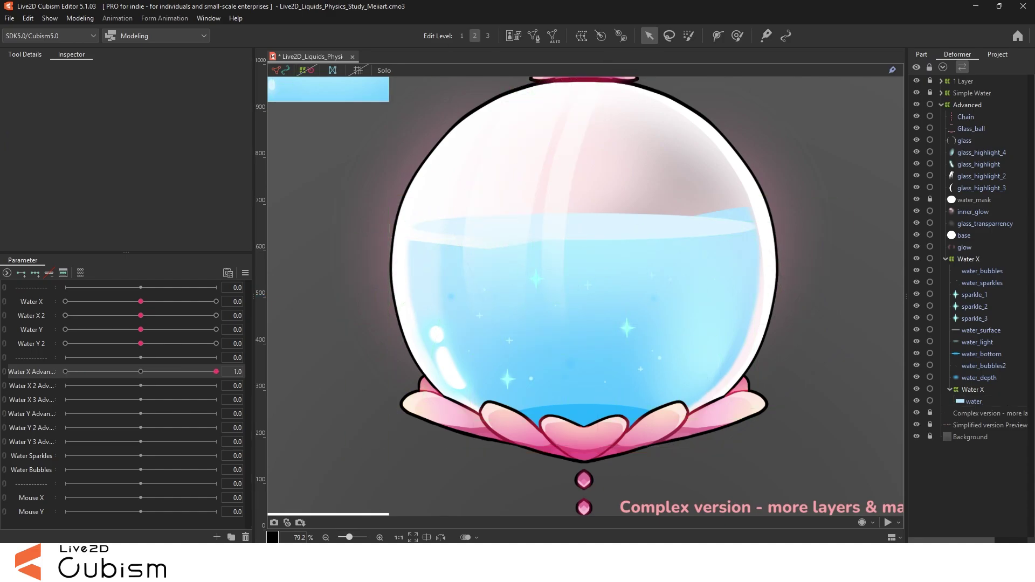
click(973, 401)
click(384, 70)
key(Escape)
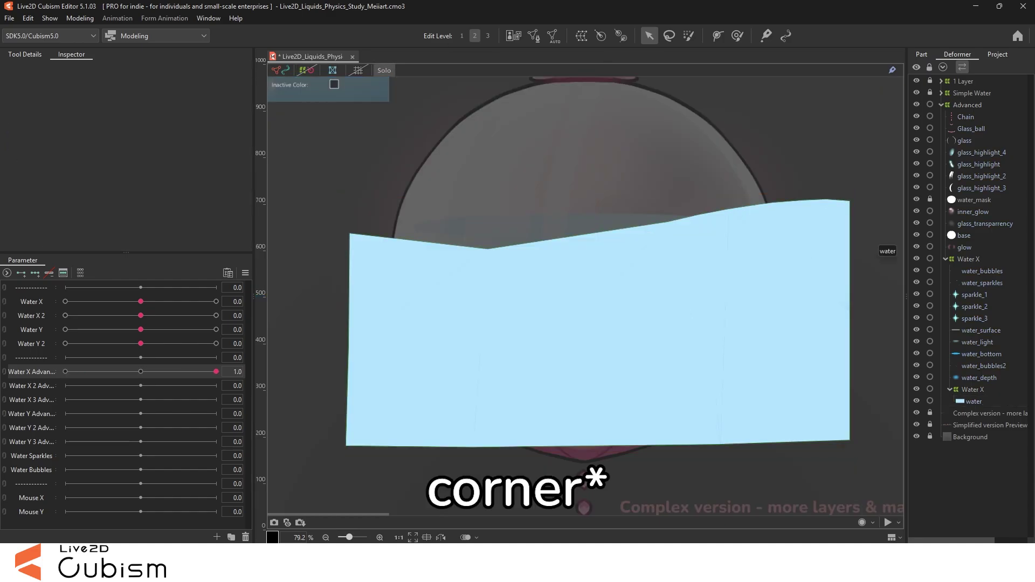
click(841, 296)
mouse_move(216, 371)
mouse_down()
mouse_move(65, 371)
mouse_move(216, 371)
mouse_up()
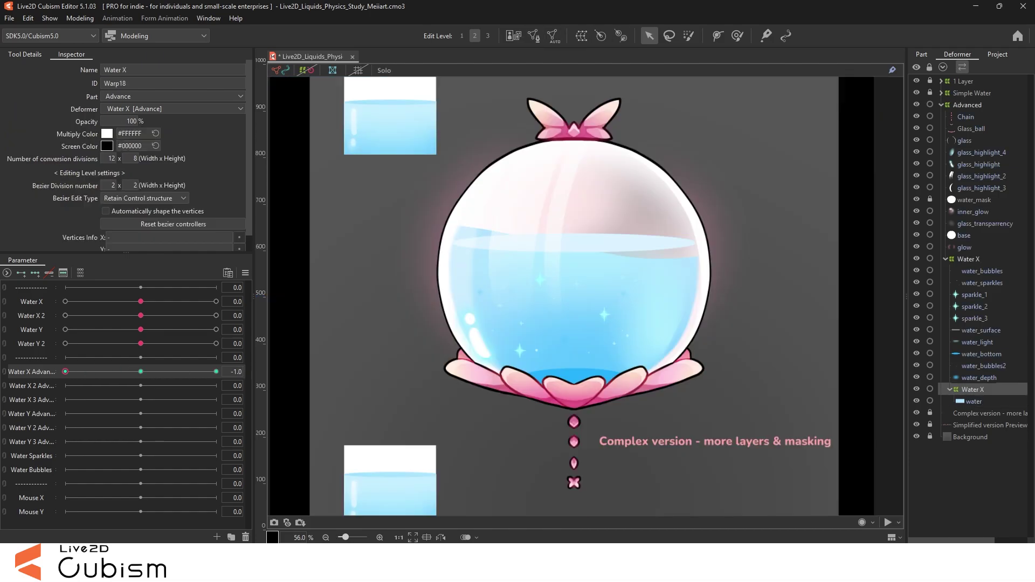
Brush the inner Water X deformer into shape at Water X Advanced -1.0 and reflect its motion to the opposite key
click(738, 36)
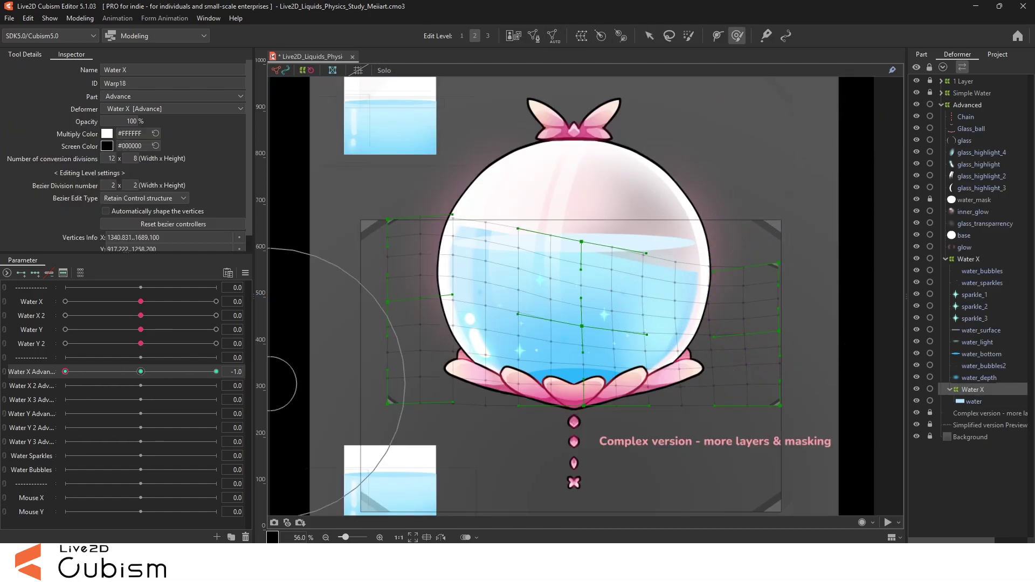
key(b)
mouse_move(488, 305)
mouse_down()
mouse_move(484, 242)
mouse_move(483, 256)
mouse_up()
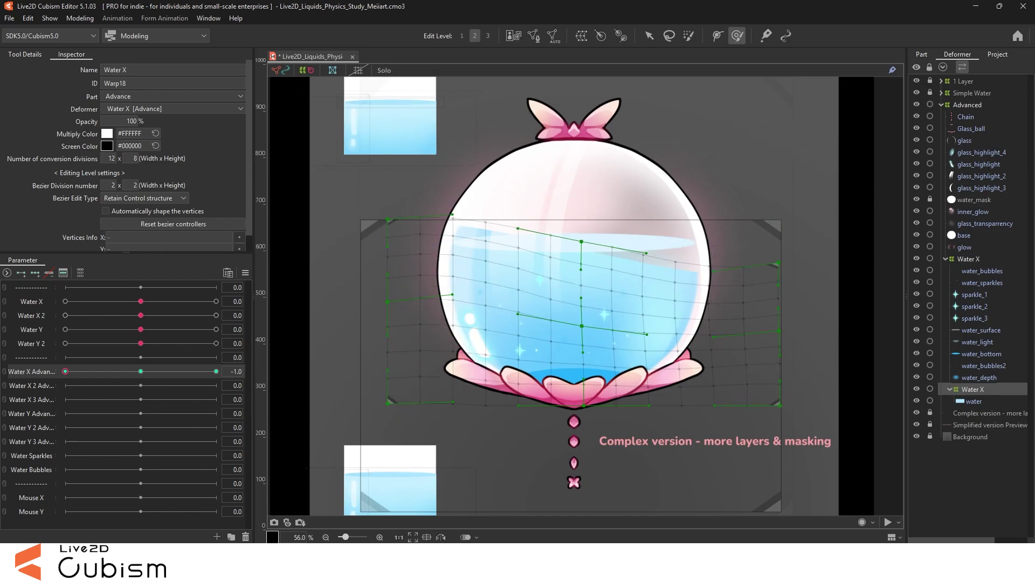
right_click(284, 300)
click(324, 358)
click(497, 387)
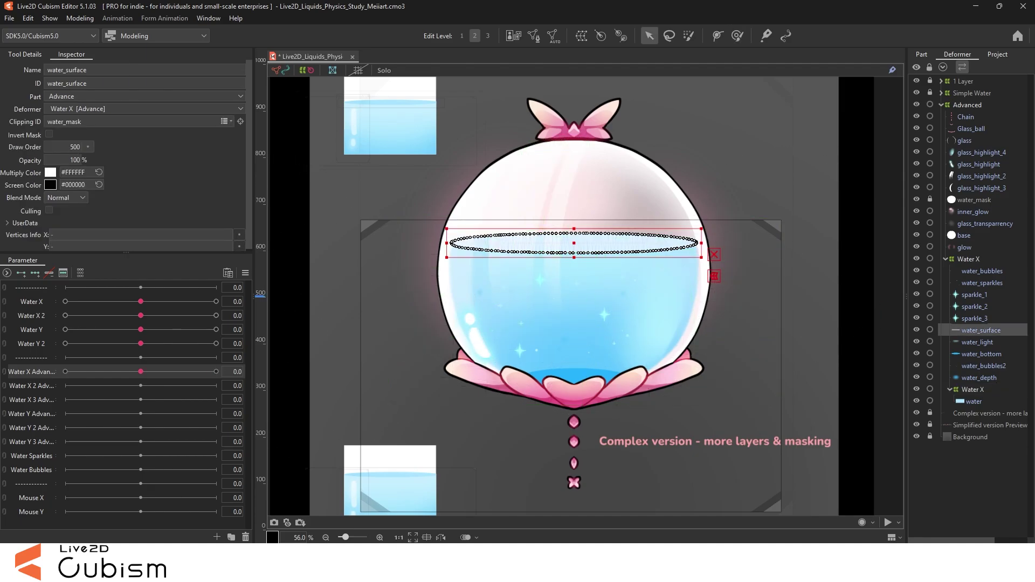
Move the water_surface layer into the inner Water X deformer and test its tilt at Water X Advanced 1.0
drag(981, 330, 975, 389)
key(Escape)
drag(141, 371, 216, 371)
scroll(487, 232, up, 2)
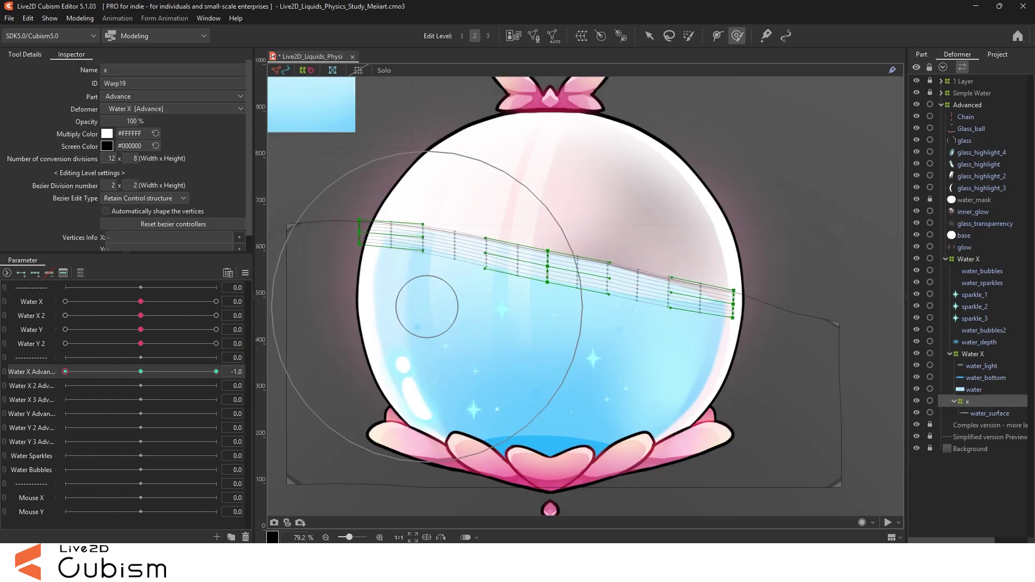
At Water X Advanced -1.0, brush the right end of the x deformer so the water surface meets the glass edge
scroll(399, 264, up, 3)
scroll(338, 236, down, 1)
scroll(787, 360, up, 2)
drag(712, 319, 735, 323)
scroll(649, 269, down, 2)
key(v)
scroll(644, 188, down, 1)
key(Escape)
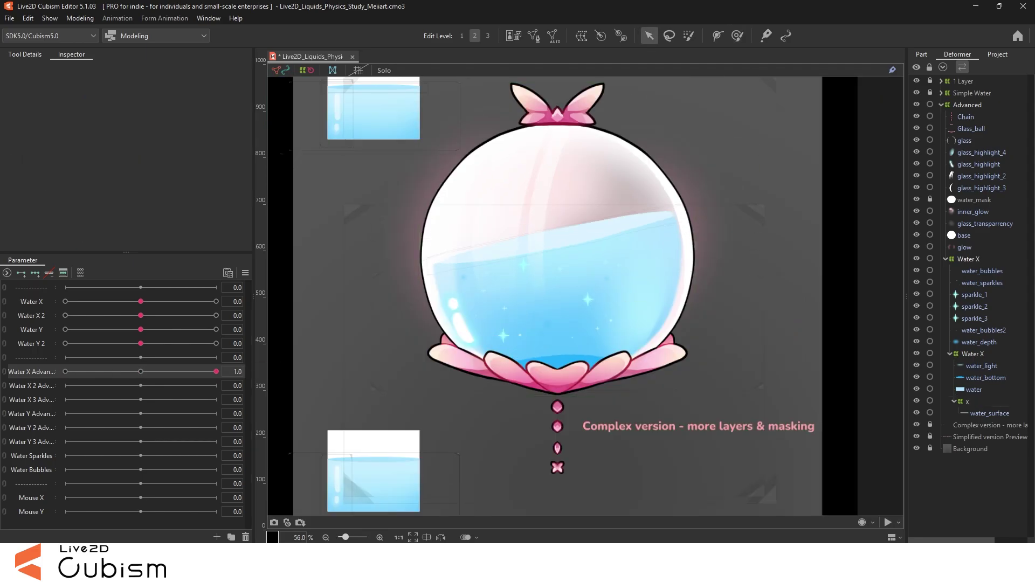
At Water X Advanced 1.0, brush the left end of the x deformer to fit the tilted surface against the glass
click(555, 233)
scroll(549, 178, up, 2)
click(737, 35)
scroll(734, 209, up, 2)
scroll(803, 189, down, 2)
scroll(356, 305, up, 6)
drag(618, 269, 619, 278)
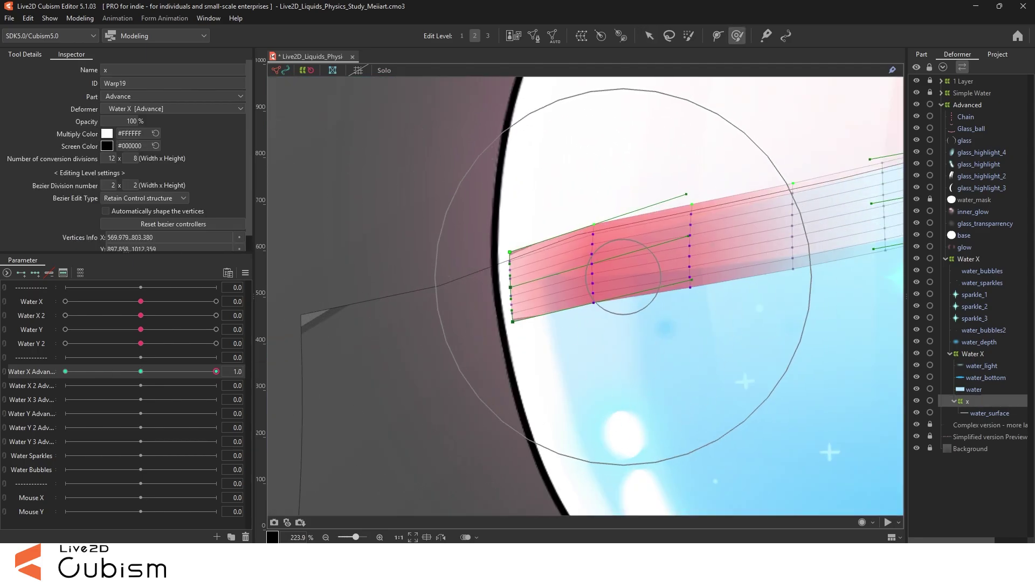
scroll(620, 277, down, 4)
key(v)
key(Escape)
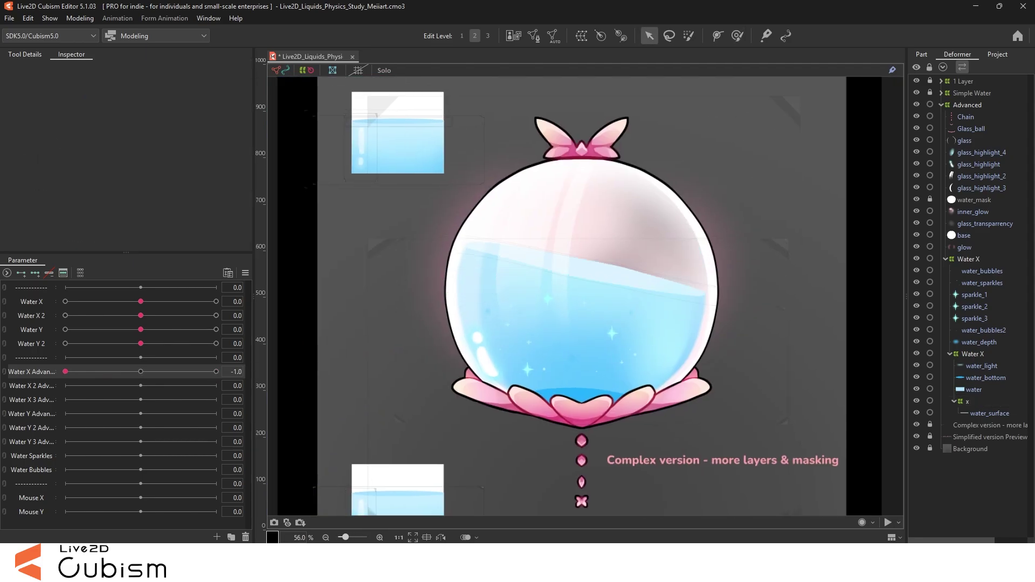
Return to Water X Advanced -1.0 and pull the x deformer's right end further outward toward the glass wall
click(674, 277)
scroll(712, 272, up, 4)
key(b)
drag(570, 323, 618, 325)
scroll(686, 234, down, 3)
click(650, 36)
scroll(808, 282, down, 1)
click(809, 282)
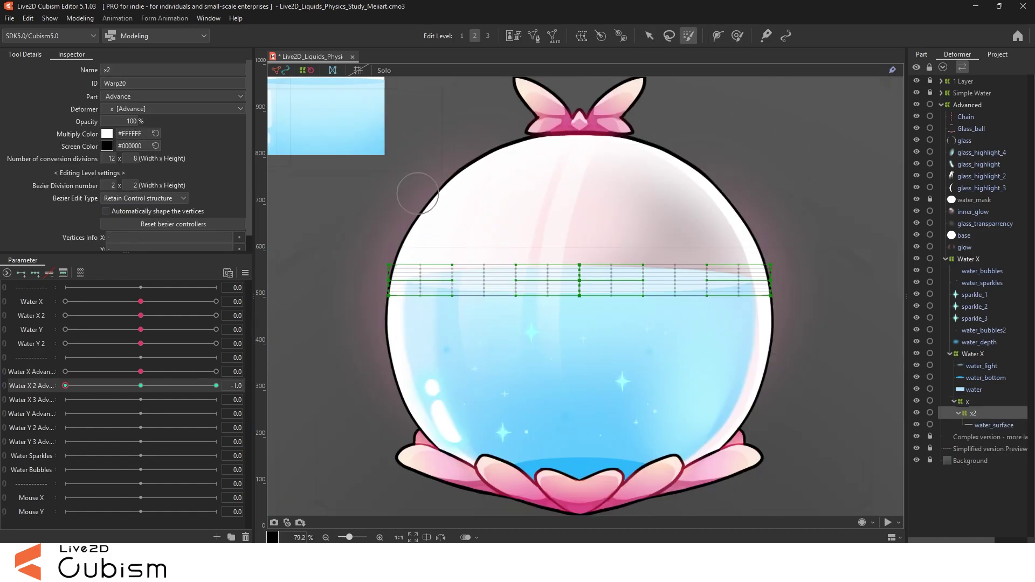
At Water X 2 Advanced -1.0, bulge the left half of the x2 deformer upward and downward with the deform brush
key(b)
key([)
drag(432, 241, 429, 222)
drag(434, 324, 436, 343)
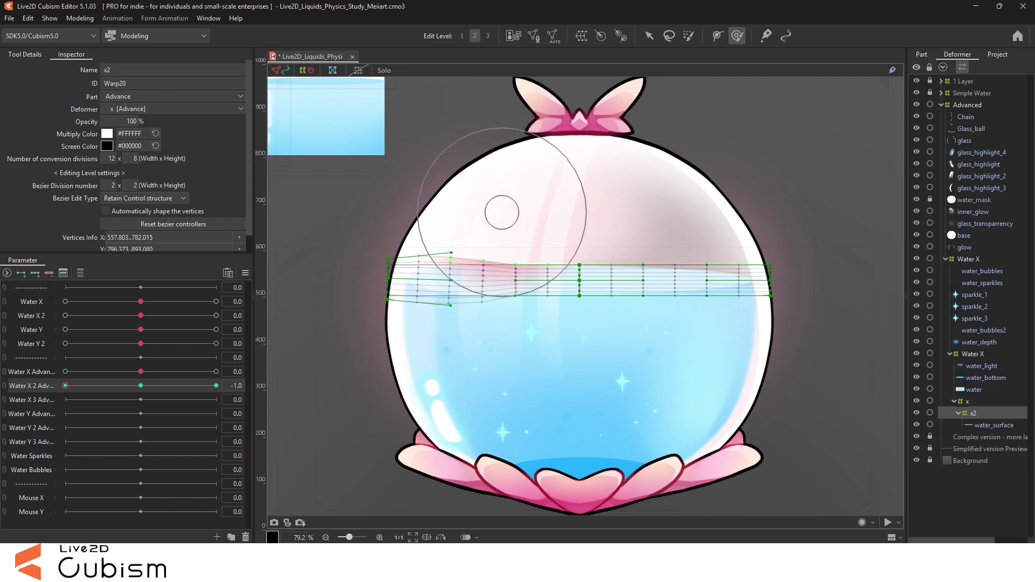
drag(501, 212, 509, 345)
key(v)
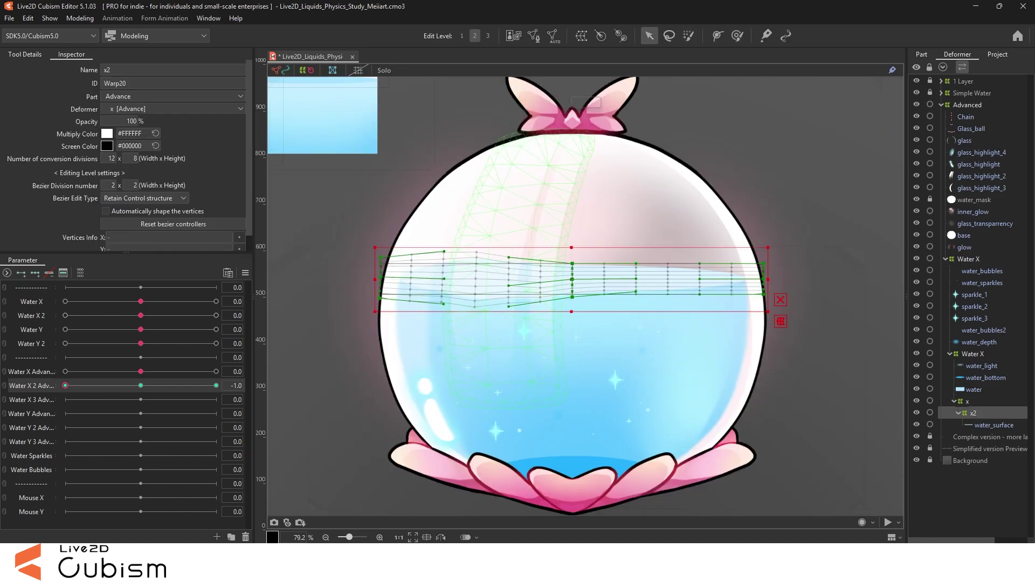
Adjust individual grid points in the left half of the x2 deformer to smooth the surface's lower edge
scroll(473, 305, up, 3)
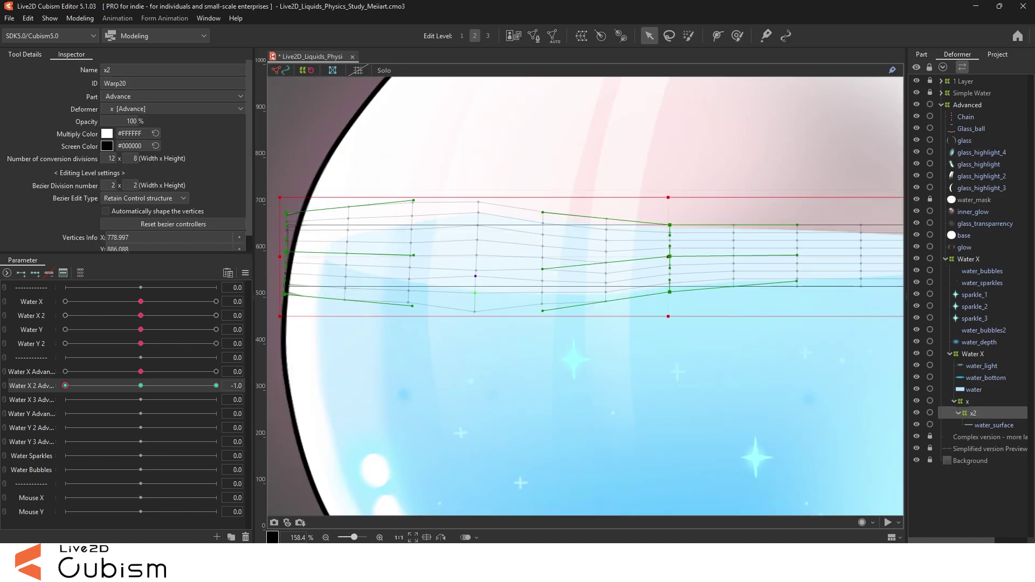
drag(474, 311, 475, 303)
drag(465, 195, 495, 235)
click(852, 137)
Widen the x2 deformer's left bulge further and narrow its right half so the surface follows the water wave
key(b)
scroll(640, 258, down, 2)
drag(446, 213, 449, 201)
drag(462, 308, 459, 314)
drag(434, 208, 427, 194)
scroll(393, 275, down, 2)
scroll(582, 280, down, 3)
scroll(582, 281, up, 9)
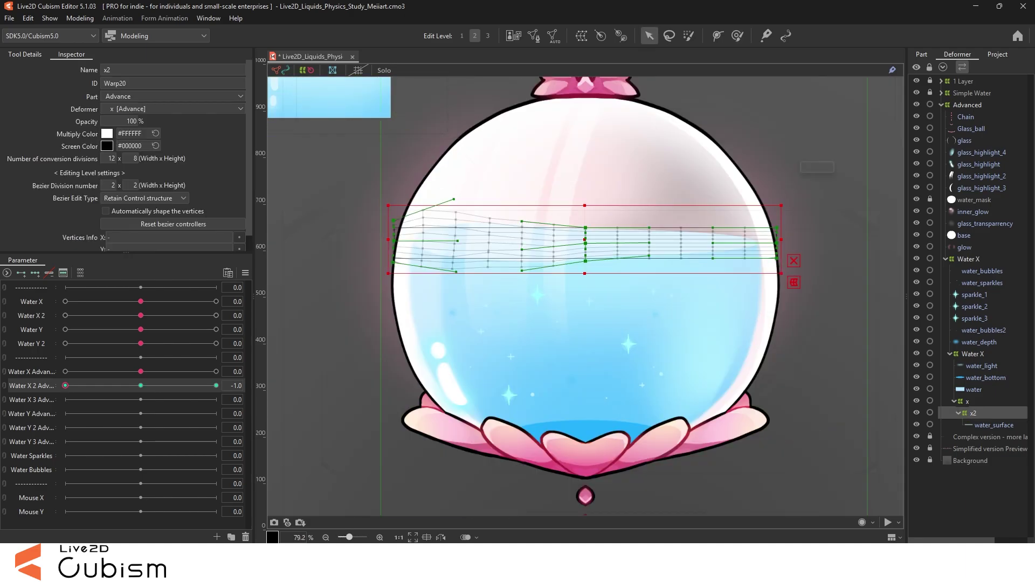
scroll(548, 185, down, 5)
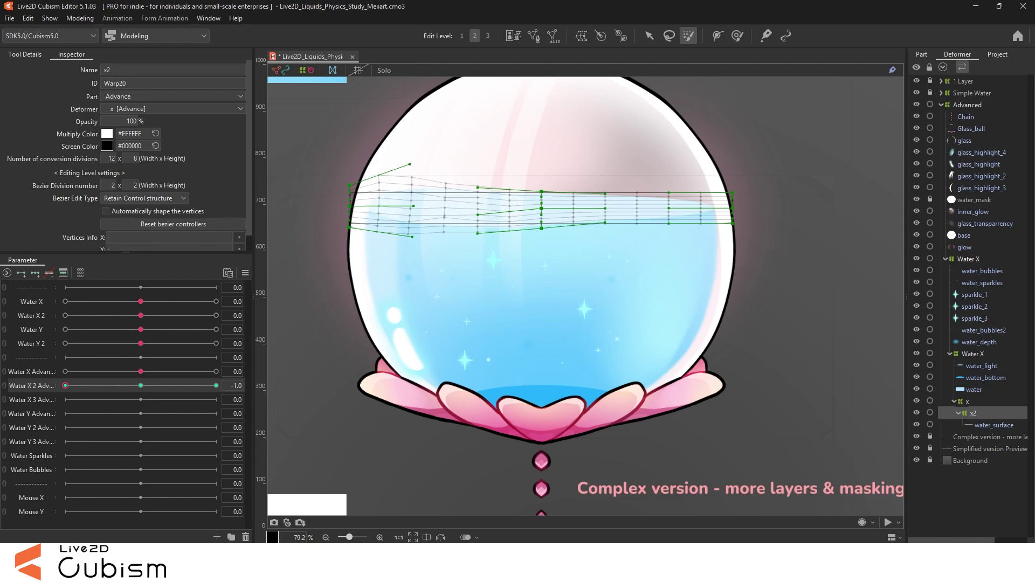
scroll(560, 136, up, 2)
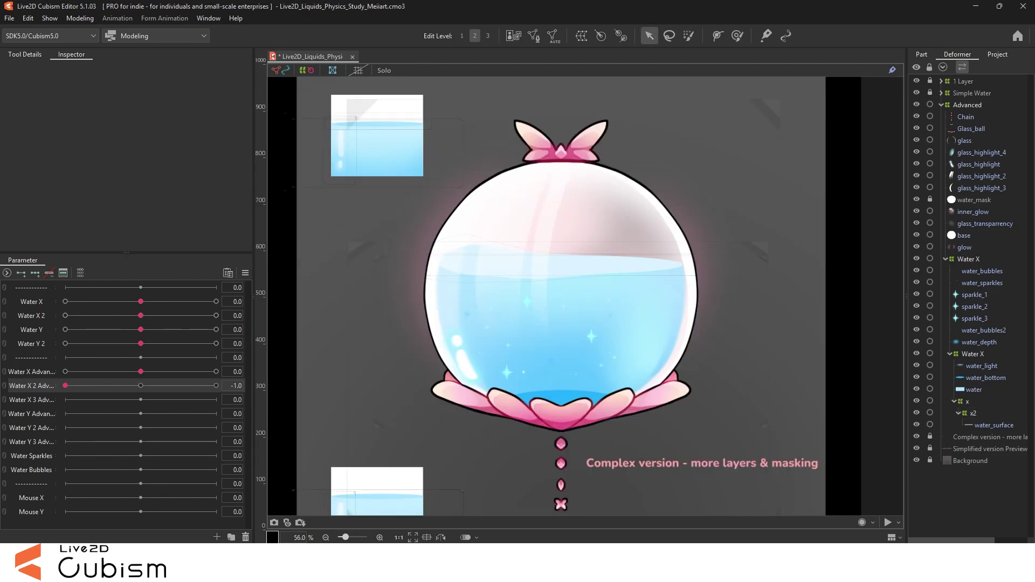
scroll(560, 294, up, 2)
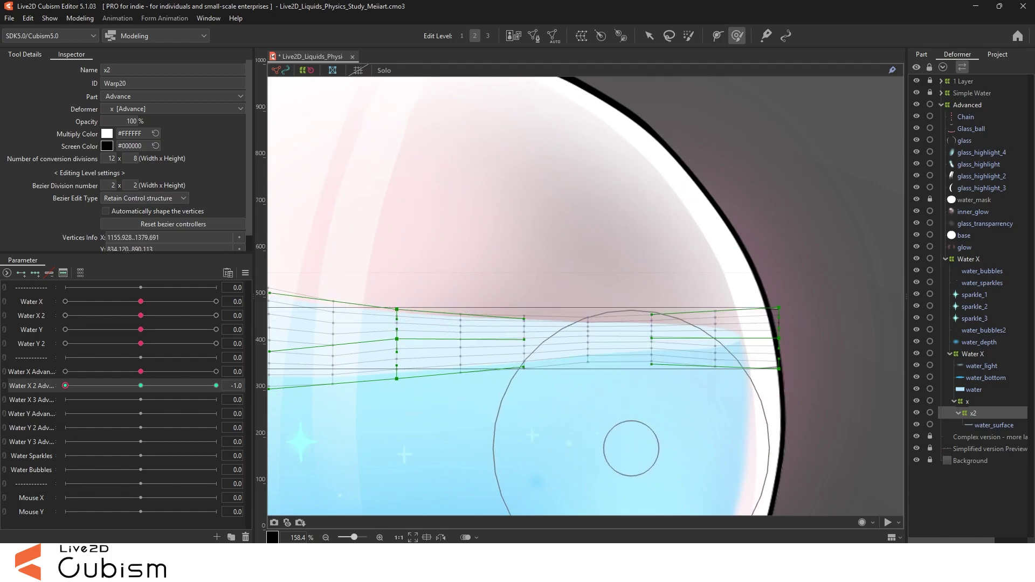
scroll(665, 94, down, 4)
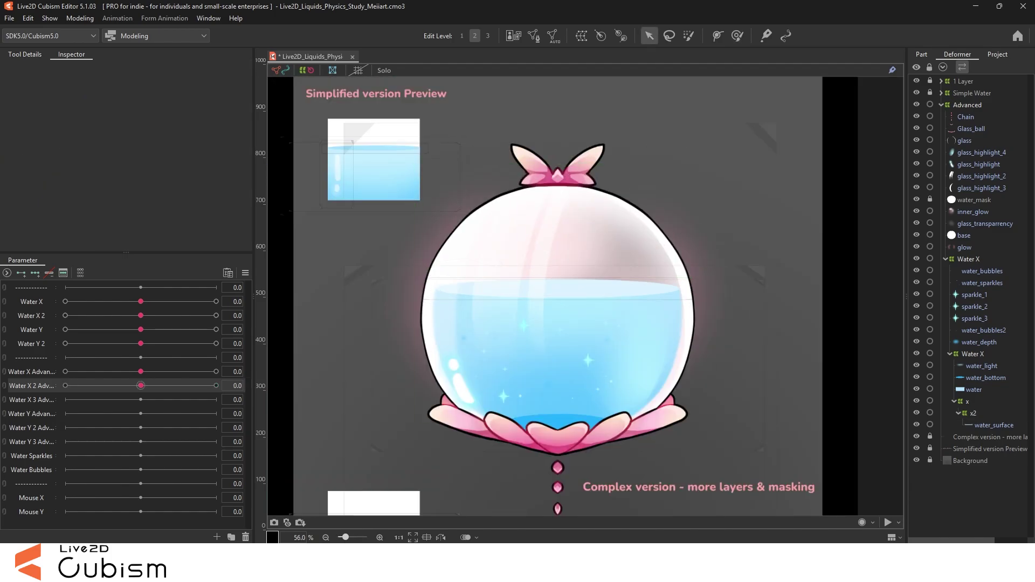
Reflect the x2 deformer's motion horizontally from Water X 2 Advanced -1.0 and scrub the parameter to 1.0 to test it
key(v)
click(245, 273)
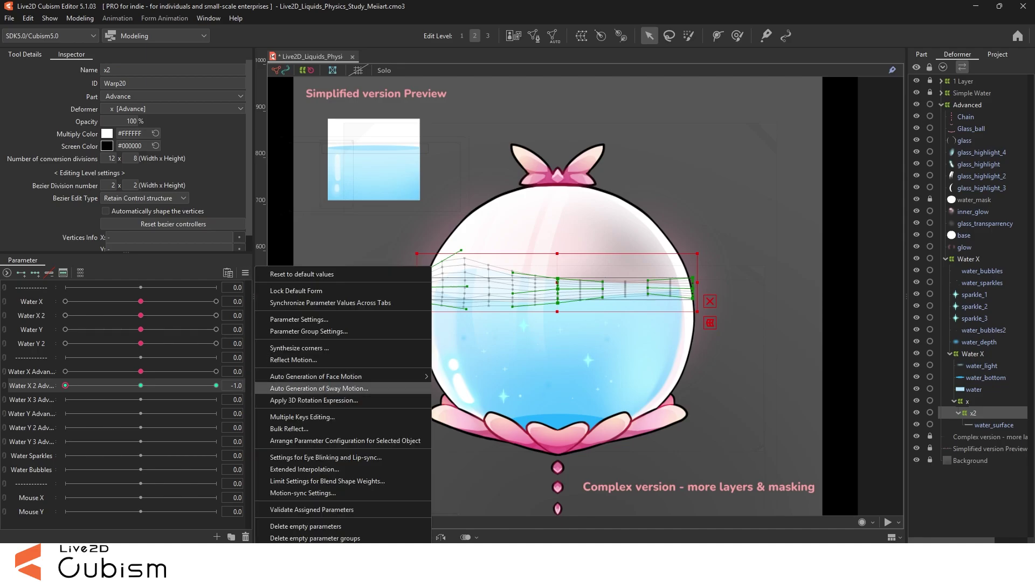
click(293, 359)
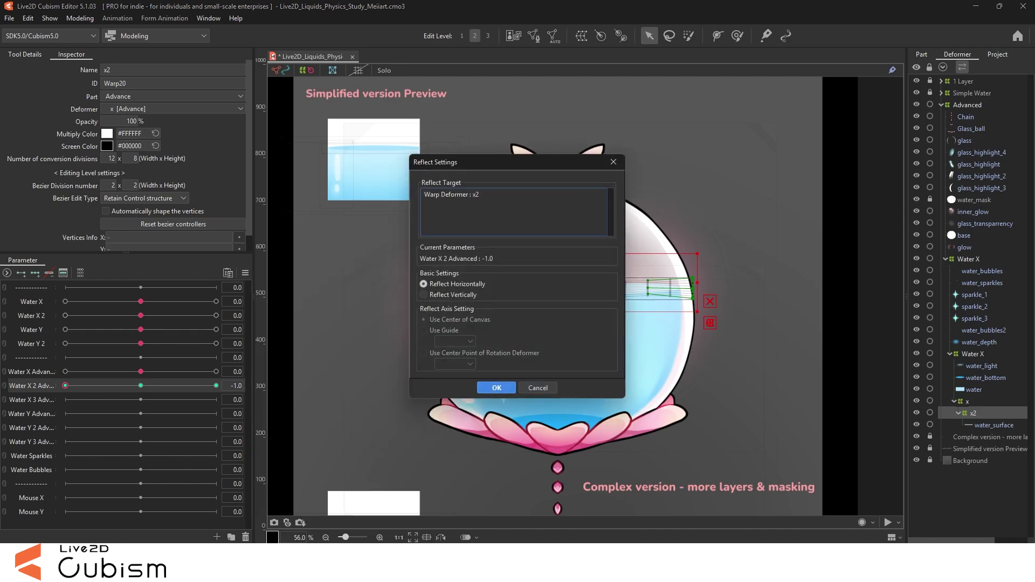
click(495, 387)
key(Escape)
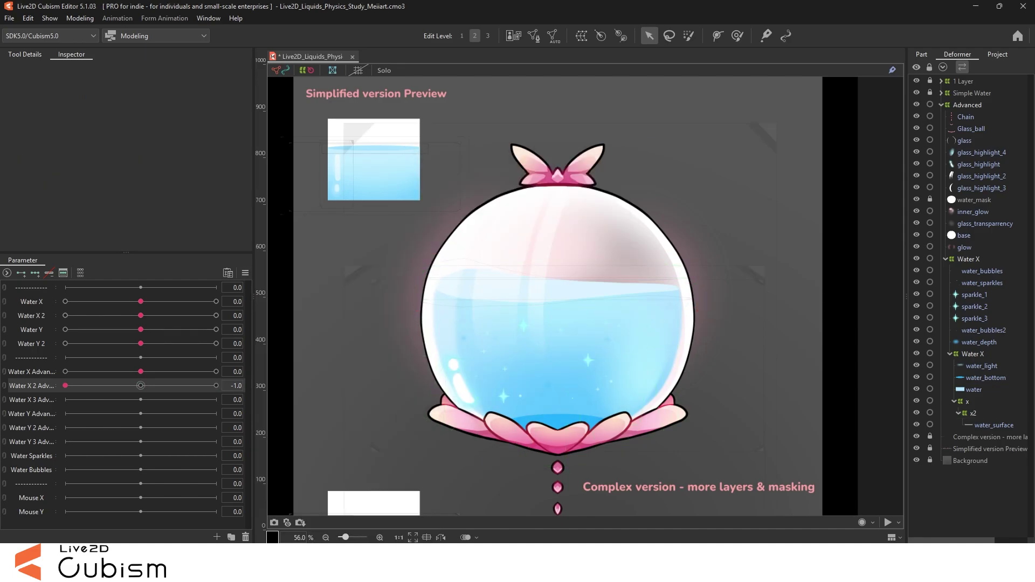
drag(66, 386, 216, 386)
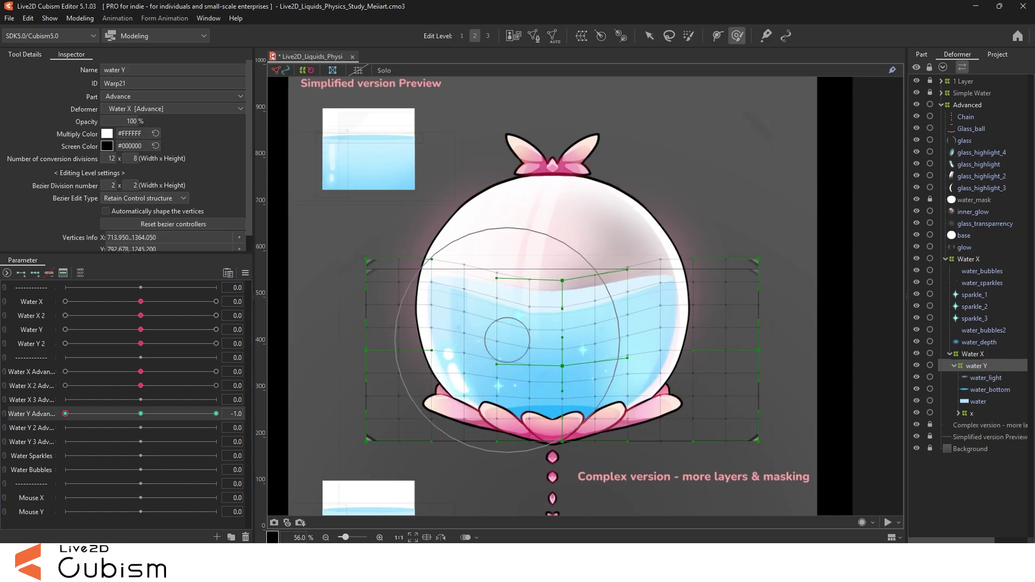
At Water Y Advanced 1.0, raise the centre of the water Y deformer and lower both of its sides
click(216, 413)
drag(559, 306, 559, 286)
drag(381, 271, 384, 287)
drag(699, 272, 700, 285)
At Water Y Advanced -1.0, raise both sides of the water Y deformer and lower its centre
click(66, 414)
drag(399, 296, 396, 281)
drag(701, 294, 700, 281)
click(141, 413)
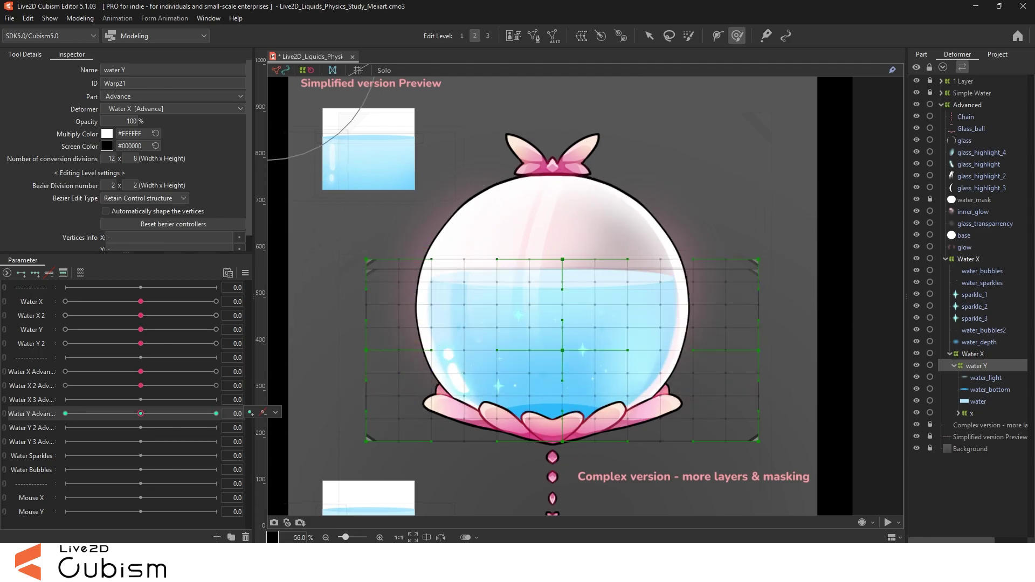
click(65, 414)
mouse_move(563, 356)
mouse_down()
mouse_move(553, 379)
mouse_move(555, 365)
mouse_up()
click(216, 413)
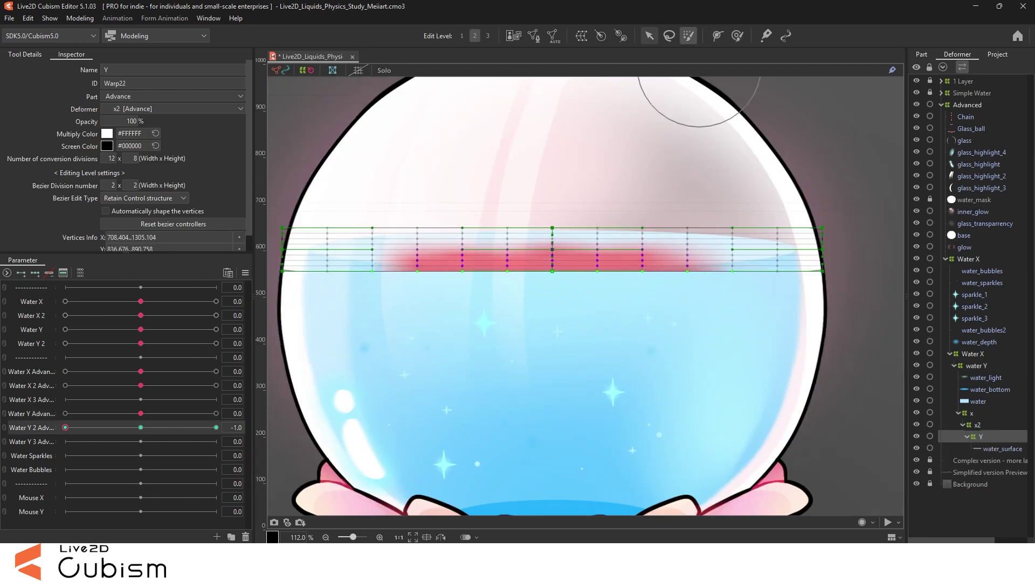
At Water Y 2 Advanced -1.0, pull the lower middle of the Y deformer down to bow the water surface's front edge
click(649, 35)
mouse_move(552, 261)
mouse_down()
mouse_move(552, 290)
mouse_move(552, 229)
mouse_move(566, 340)
mouse_up()
click(519, 312)
scroll(518, 303, up, 2)
scroll(623, 283, down, 6)
drag(624, 283, 573, 282)
Reposition grid points in the right half of the Y deformer to smooth the surface's lower curve
scroll(631, 264, up, 8)
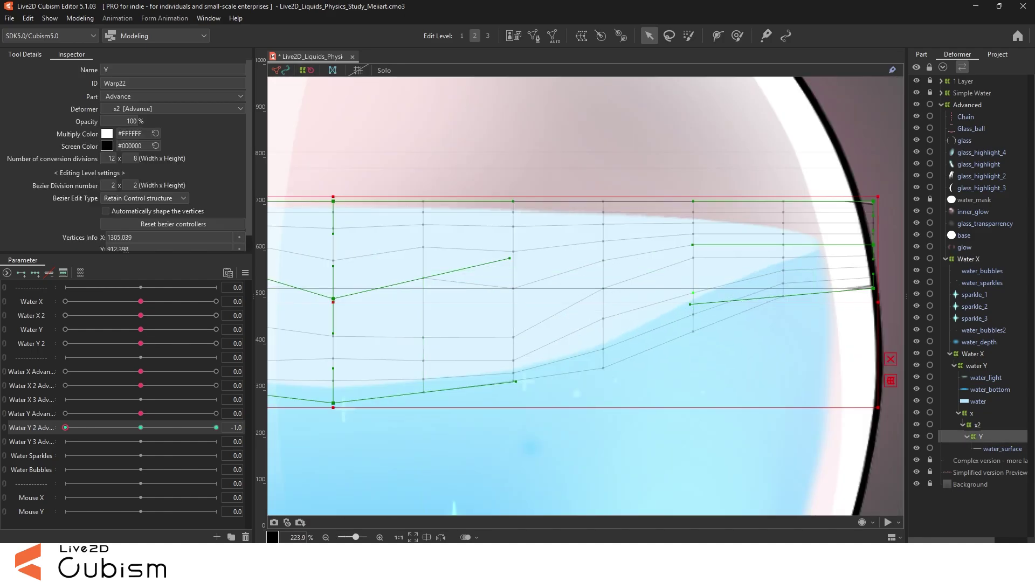
drag(773, 305, 693, 270)
click(722, 275)
click(541, 329)
drag(539, 368, 513, 318)
scroll(730, 284, down, 4)
Reposition grid points in the left half of the Y deformer to even out the surface's lower curve
scroll(426, 344, up, 6)
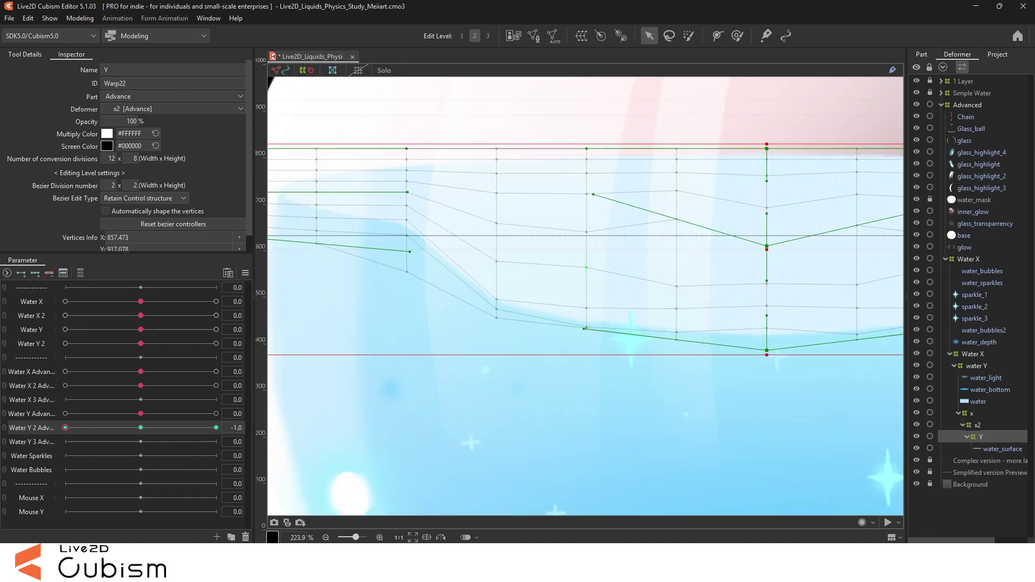
scroll(865, 369, down, 2)
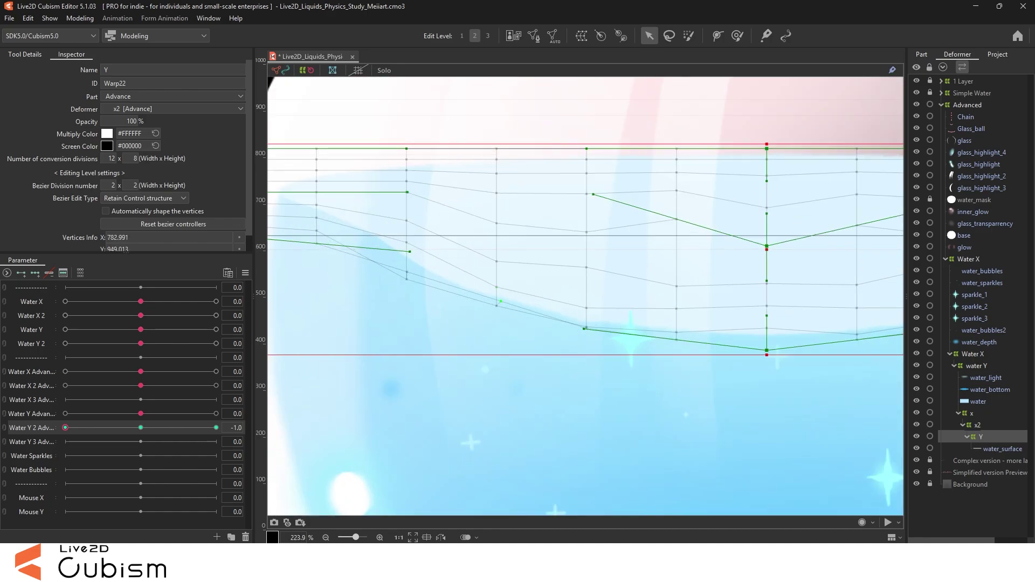
drag(501, 301, 499, 288)
scroll(599, 328, up, 2)
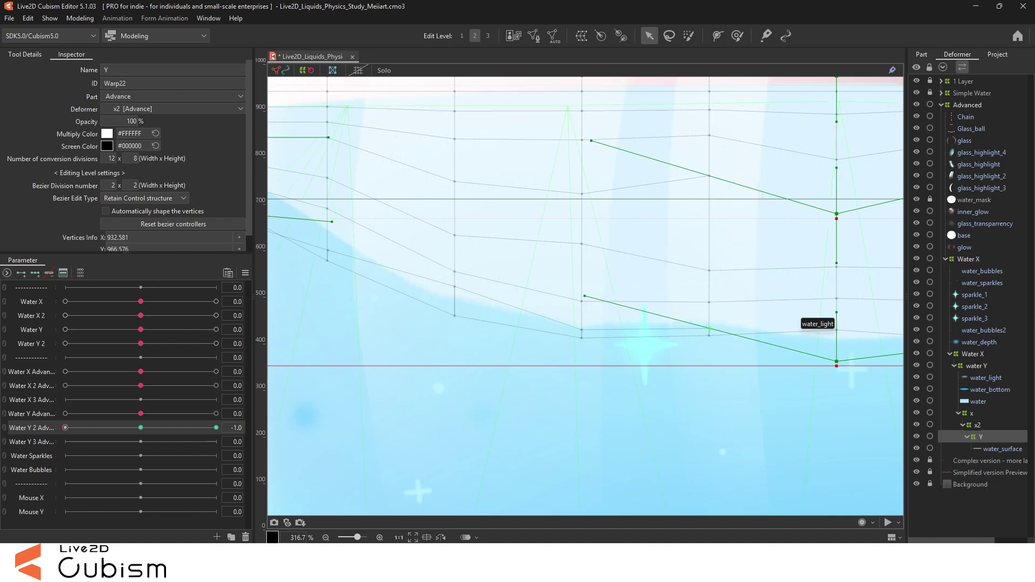
scroll(507, 289, down, 2)
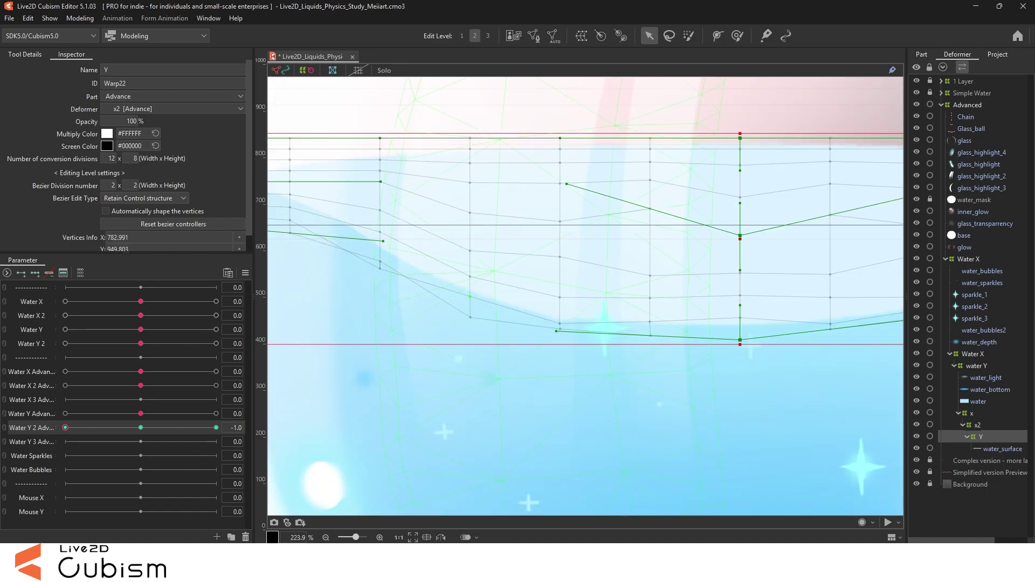
scroll(539, 310, down, 6)
scroll(542, 309, up, 4)
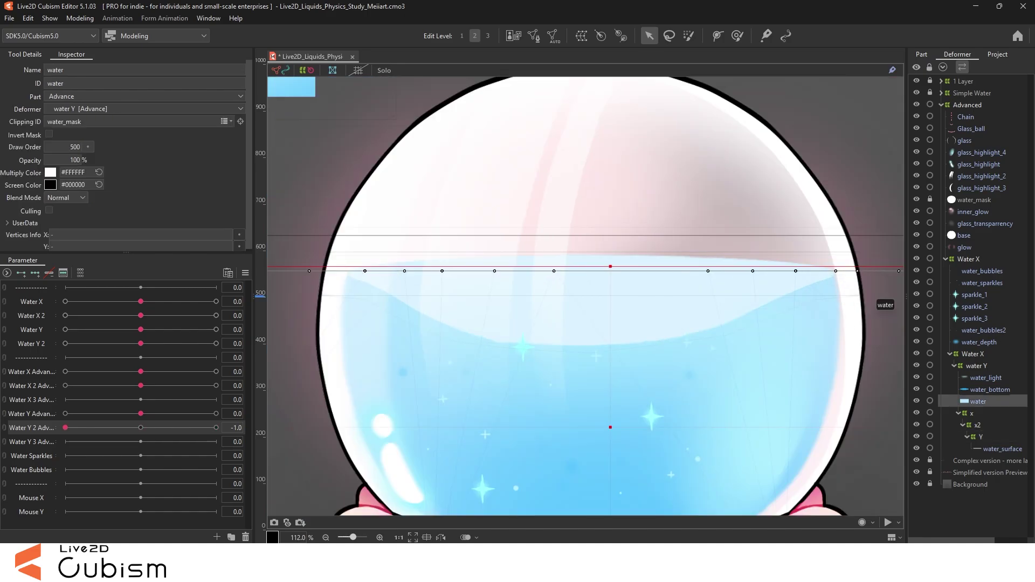
At Water Y 2 Advanced -1.0, raise the top centre of the surface's Y deformer and lift the grid points on its left half
scroll(506, 328, up, 1)
scroll(570, 294, down, 4)
scroll(590, 257, up, 3)
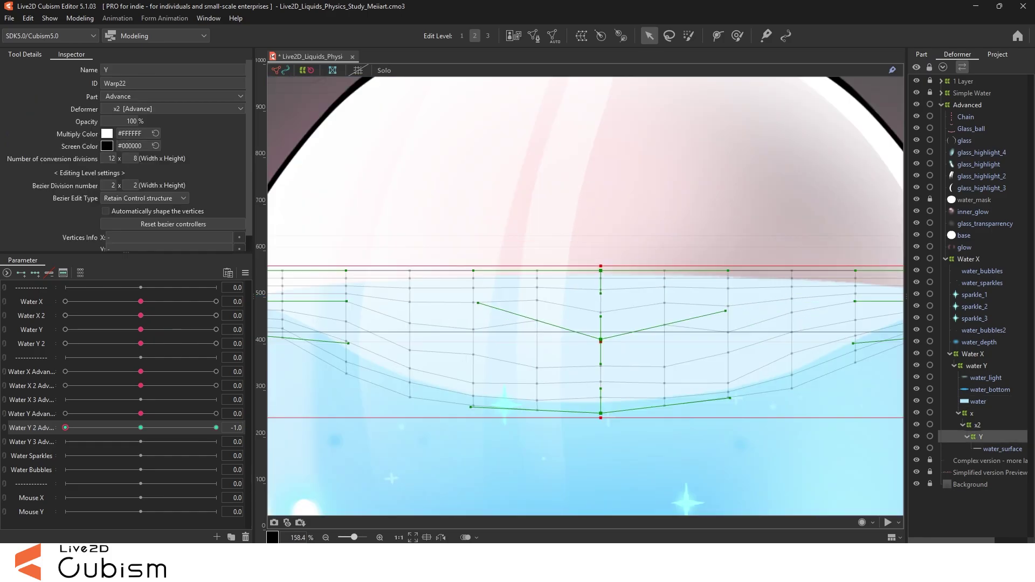
drag(601, 270, 601, 215)
drag(474, 234, 474, 223)
drag(478, 303, 477, 296)
scroll(562, 235, down, 3)
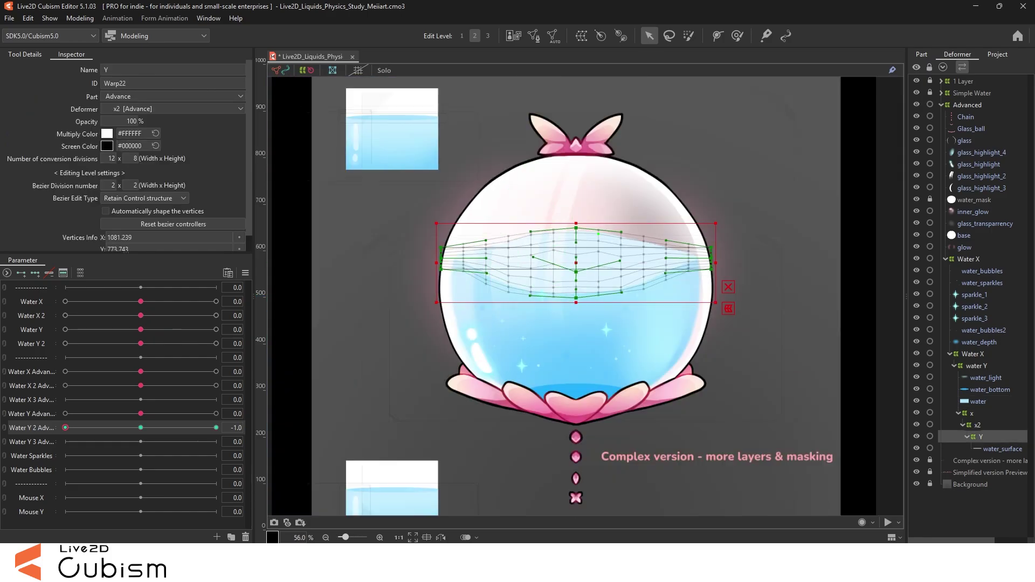
click(306, 70)
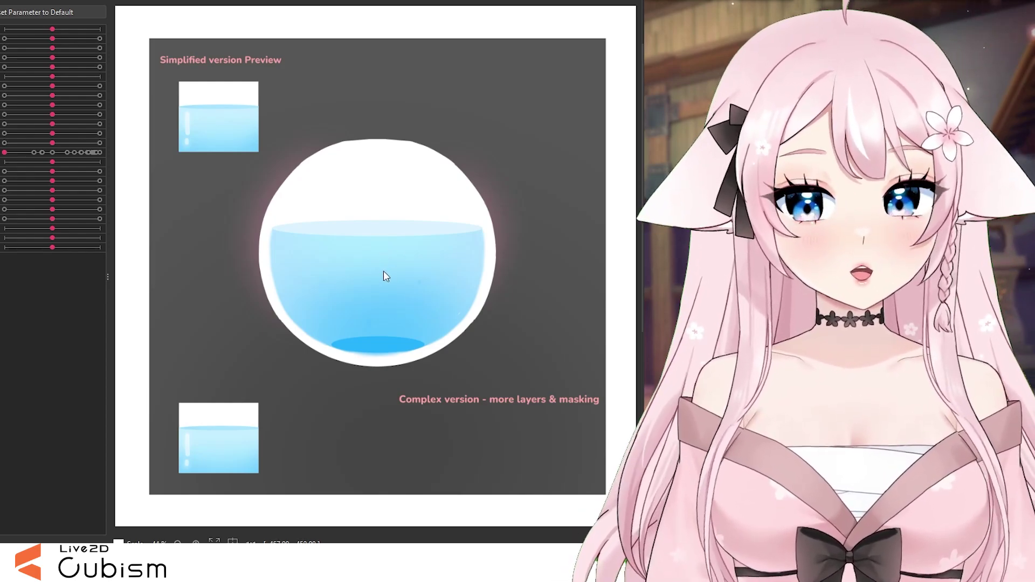
drag(286, 275, 126, 289)
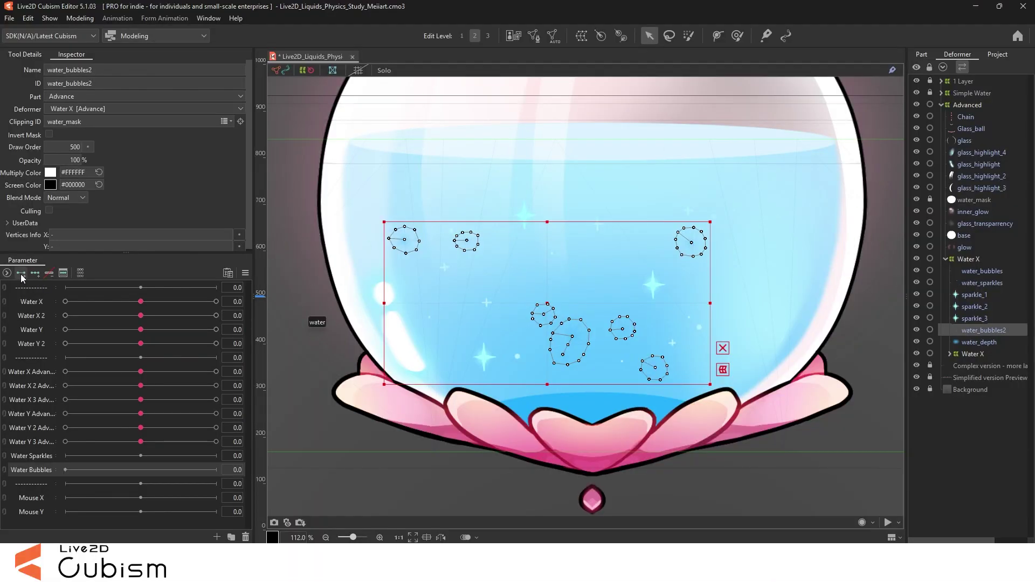
Add two keys for water_bubbles2 to the Water Bubbles parameter and isolate the bubbles in Solo view
click(21, 274)
click(624, 296)
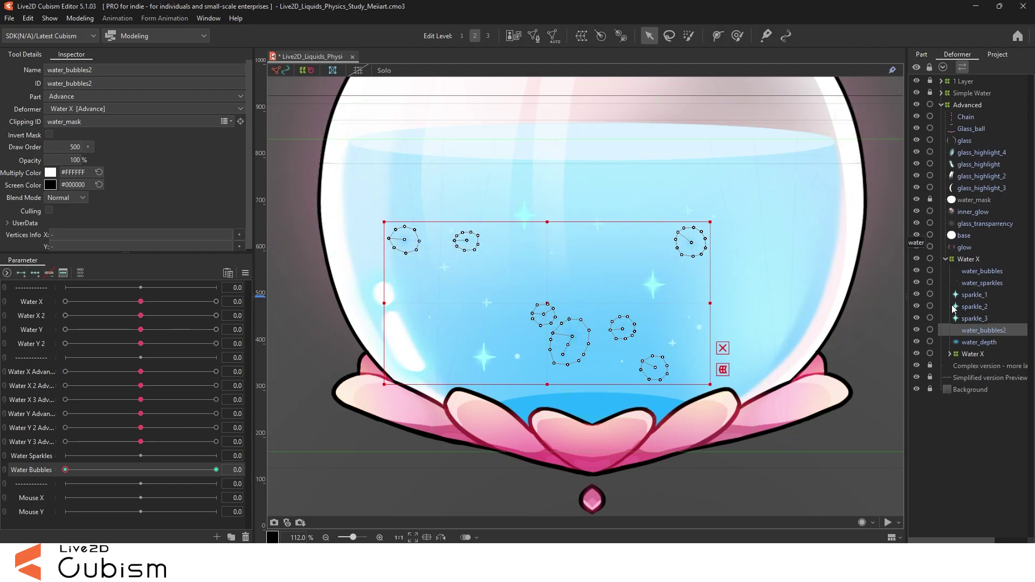
click(383, 70)
click(349, 204)
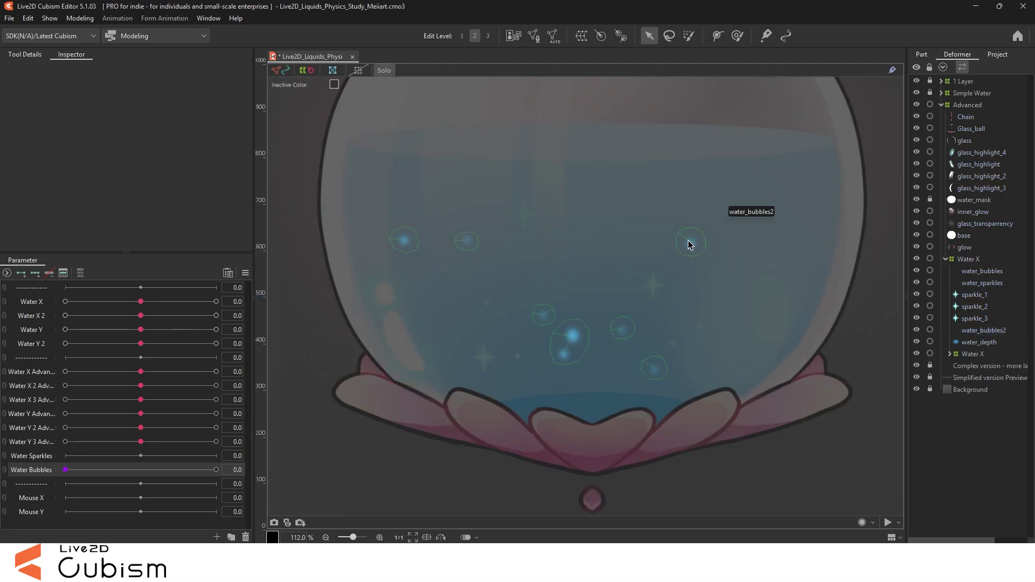
click(687, 243)
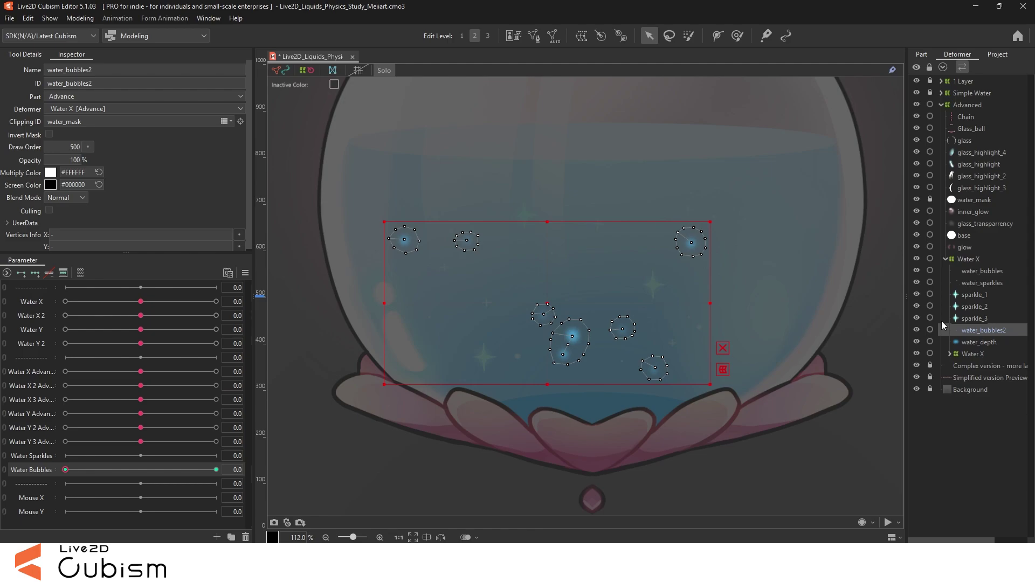
click(583, 199)
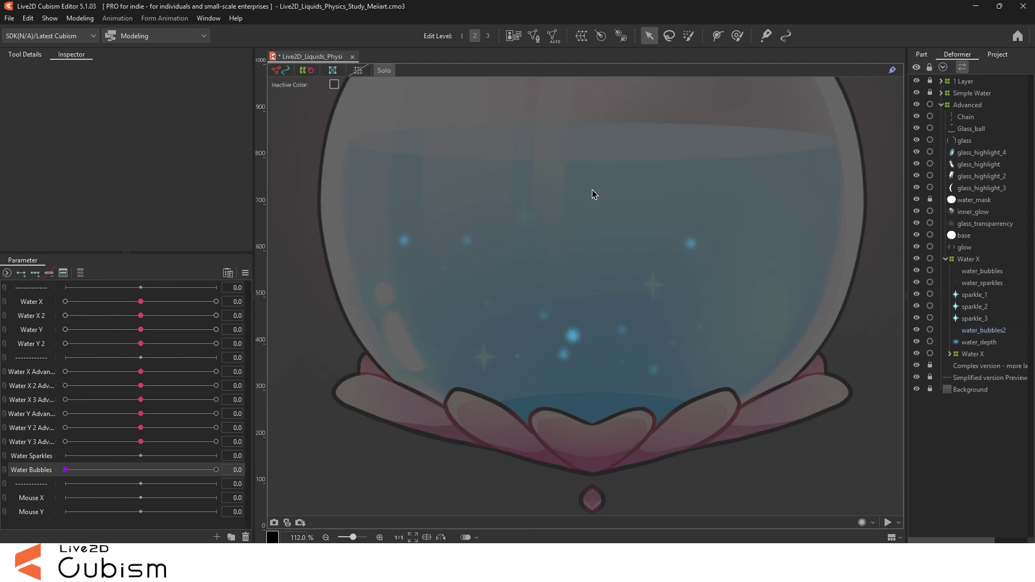
click(695, 248)
click(750, 279)
click(693, 242)
click(658, 212)
click(687, 239)
drag(635, 208, 750, 283)
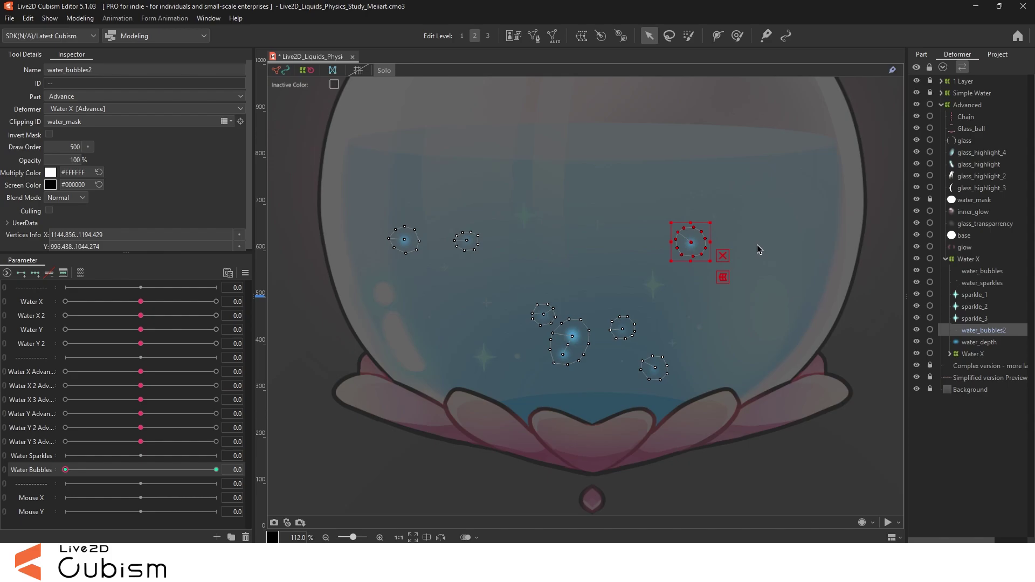
Duplicate water_bubbles2 three times and erase every bubble except the upper-right one from the first listed copy's mesh
click(953, 333)
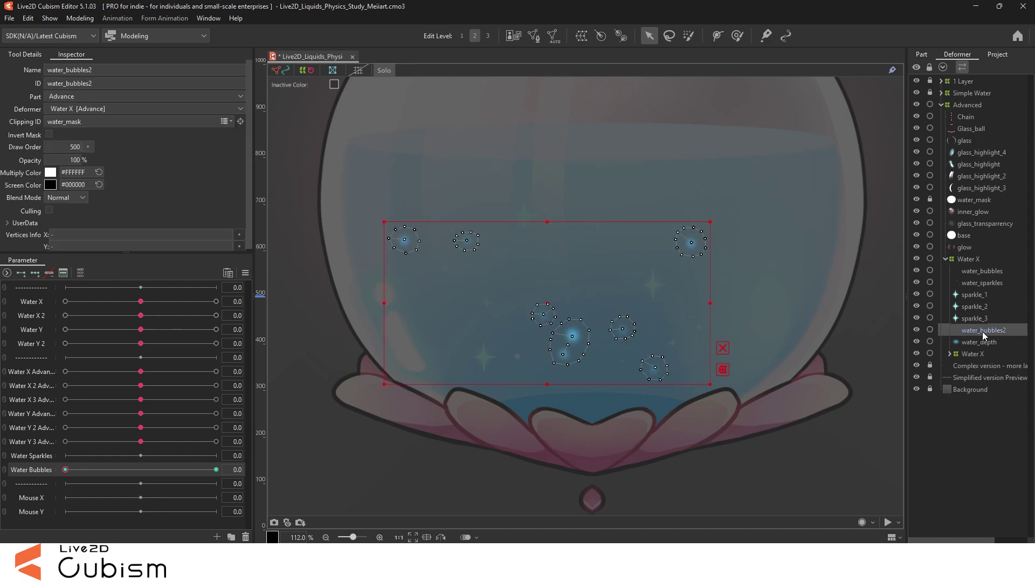
key(ctrl+d)
key(ctrl+d)
key(ctrl+d)
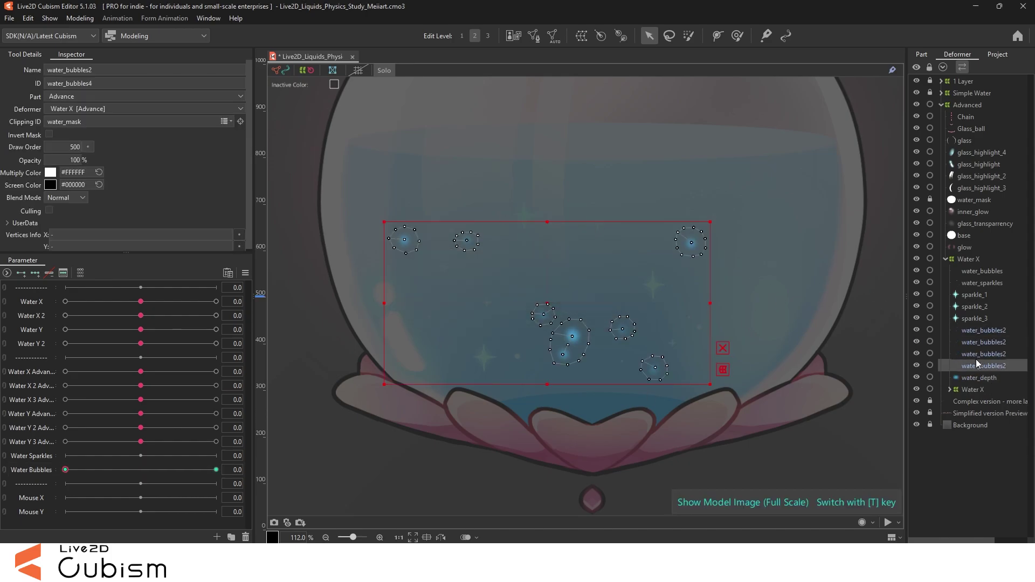
click(533, 38)
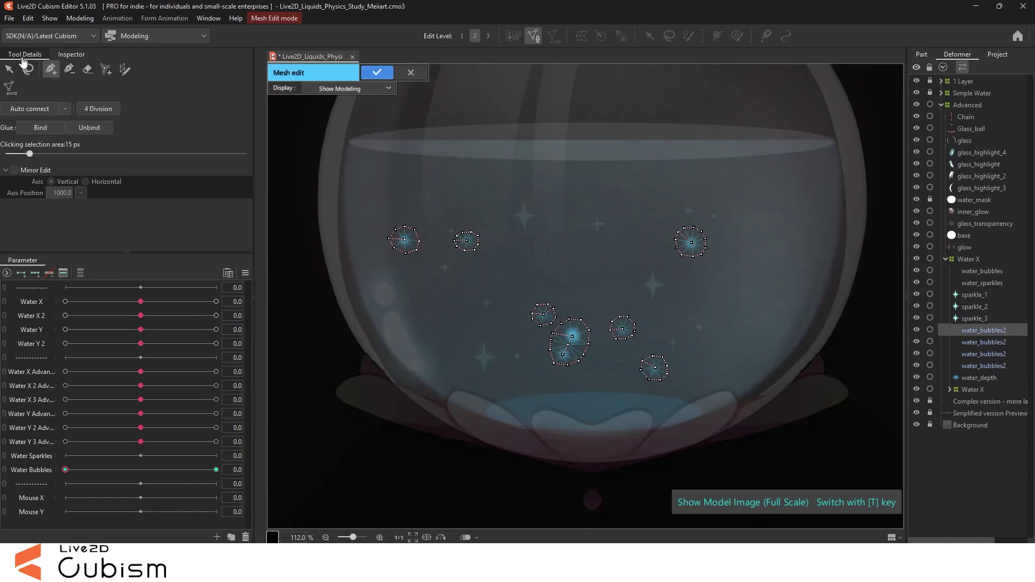
key(Return)
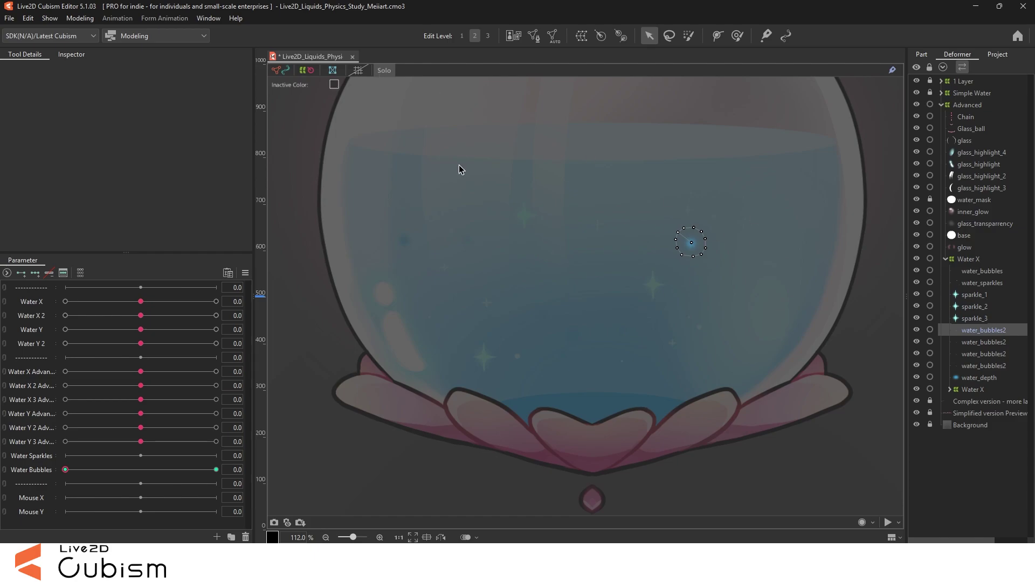
Turn off Solo view and erase every bubble except the upper-left one from the second water_bubbles2 copy's mesh
click(381, 71)
click(983, 342)
click(526, 39)
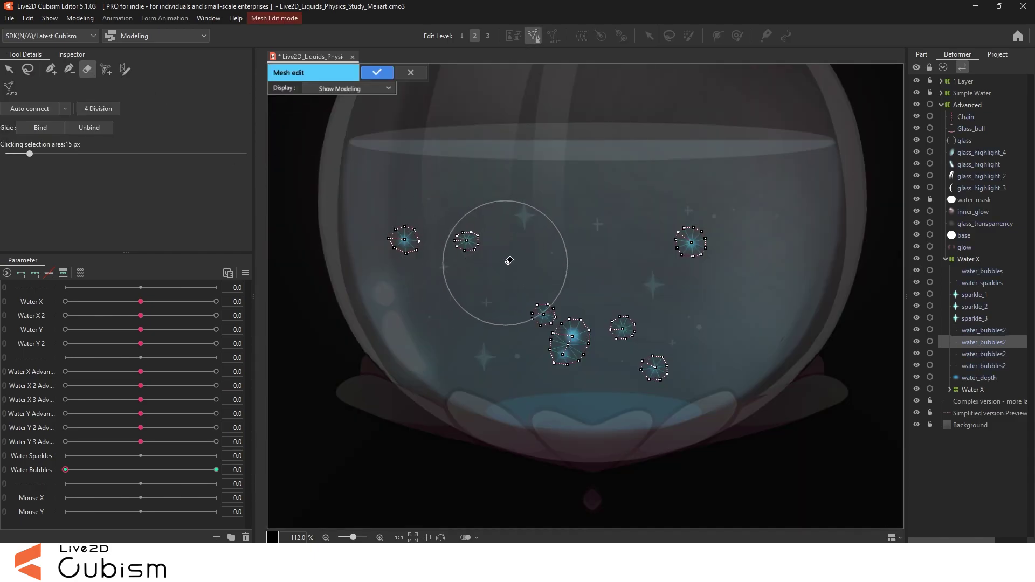
click(377, 73)
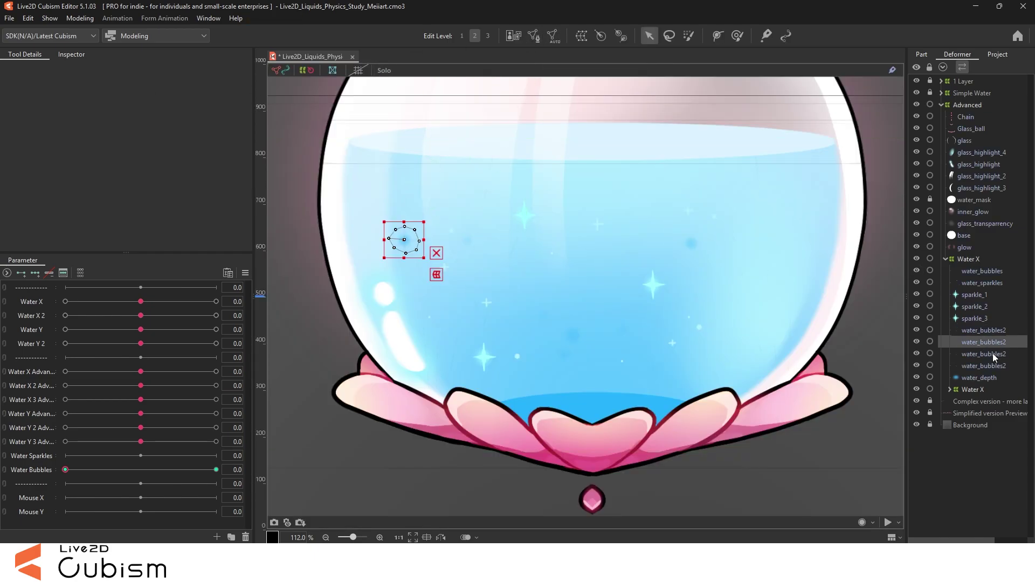
Erase the surplus bubbles from the meshes of the third and fourth water_bubbles2 copies, keeping a separate bubble group in each
click(983, 353)
click(533, 36)
mouse_move(402, 236)
mouse_down()
mouse_move(576, 335)
mouse_move(690, 243)
mouse_up()
click(377, 74)
mouse_move(410, 230)
mouse_down()
mouse_move(723, 255)
mouse_move(662, 333)
mouse_move(605, 369)
mouse_up()
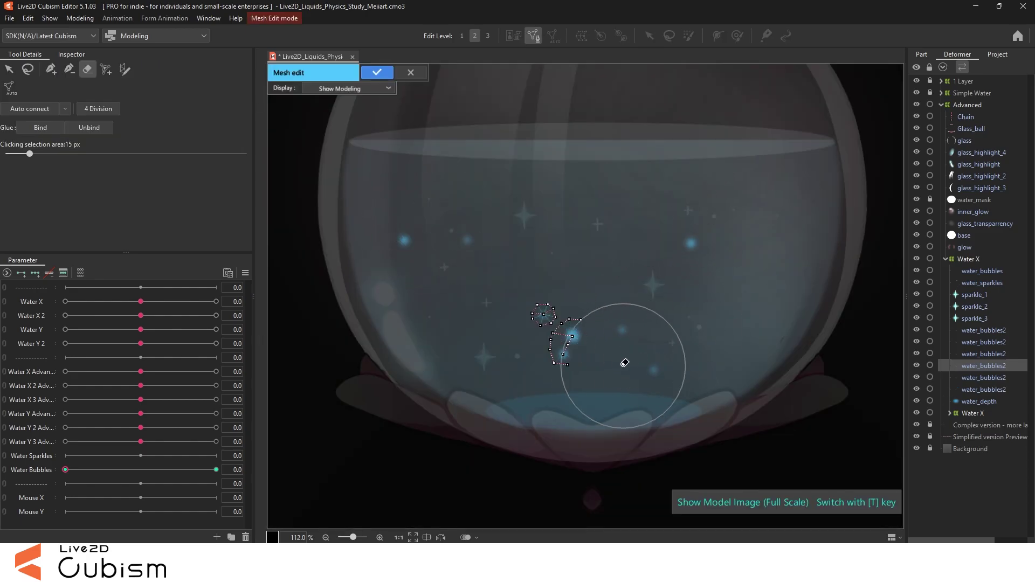
click(377, 72)
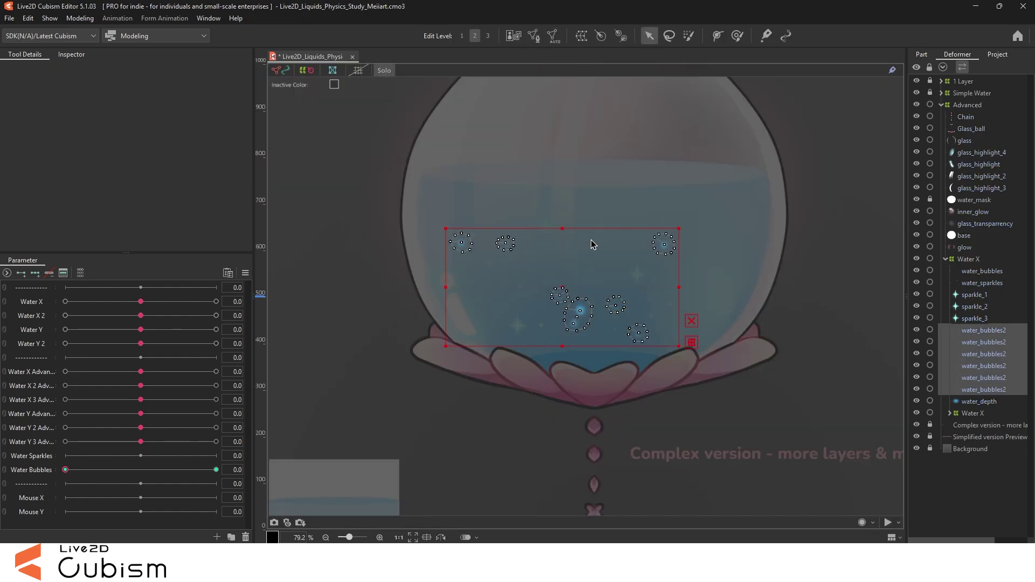
Go through the water_bubbles2 copies one by one to check which bubbles each mesh contains
scroll(590, 240, up, 3)
click(968, 330)
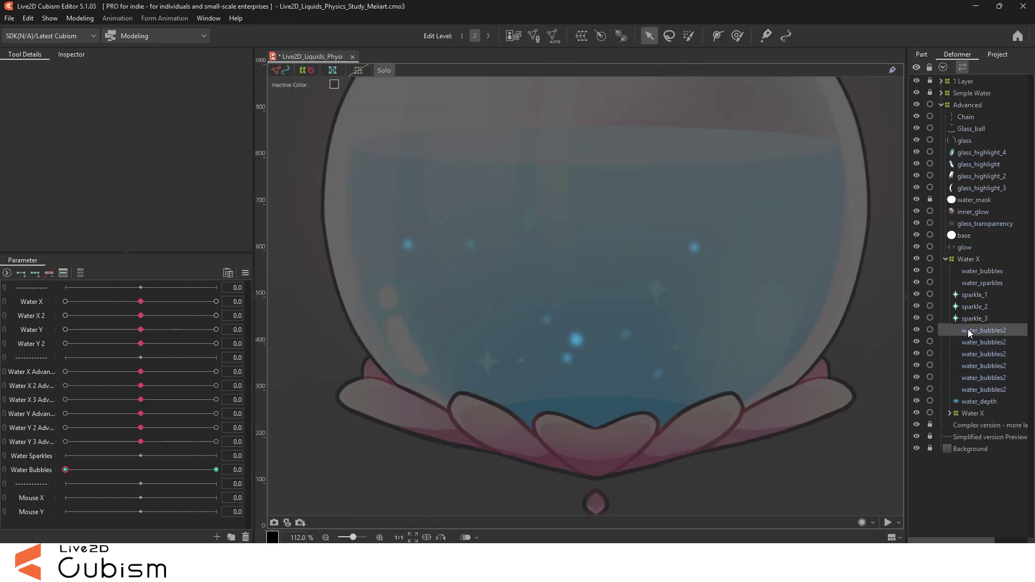
click(973, 342)
click(977, 354)
click(975, 377)
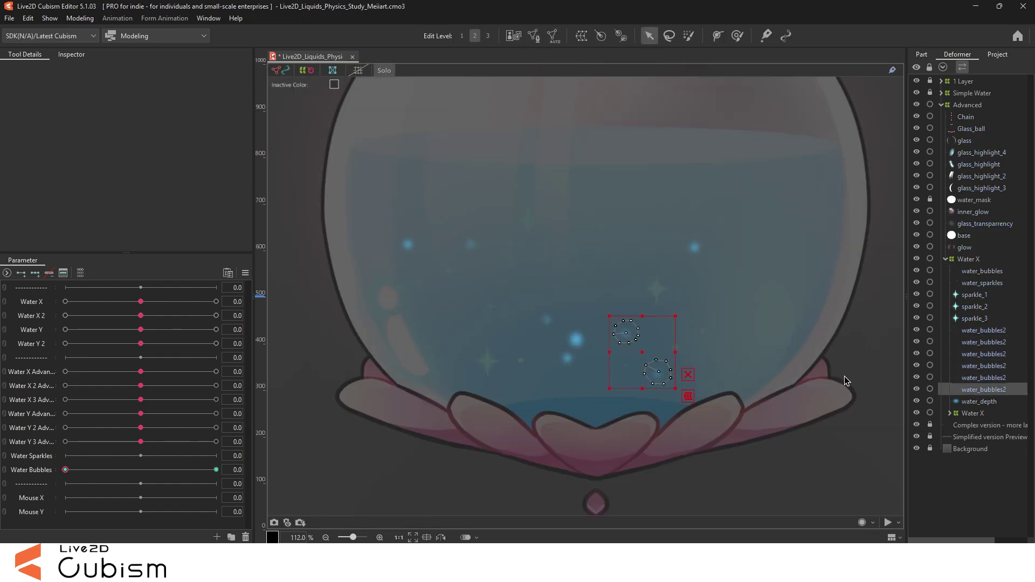
click(840, 377)
mouse_move(705, 328)
mouse_down()
mouse_move(727, 315)
mouse_move(705, 332)
mouse_up()
Turn off Solo view, add a Water Bubbles key at 0.68 for the upper-right bubble, and move the bubble upward and slightly left
click(379, 70)
click(980, 390)
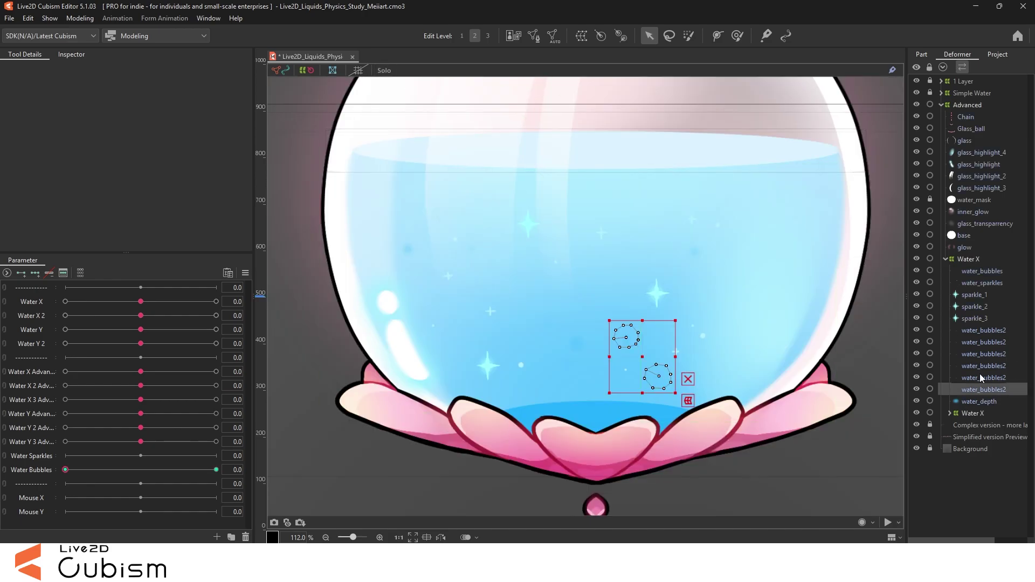
shift+click(976, 331)
click(66, 470)
click(967, 331)
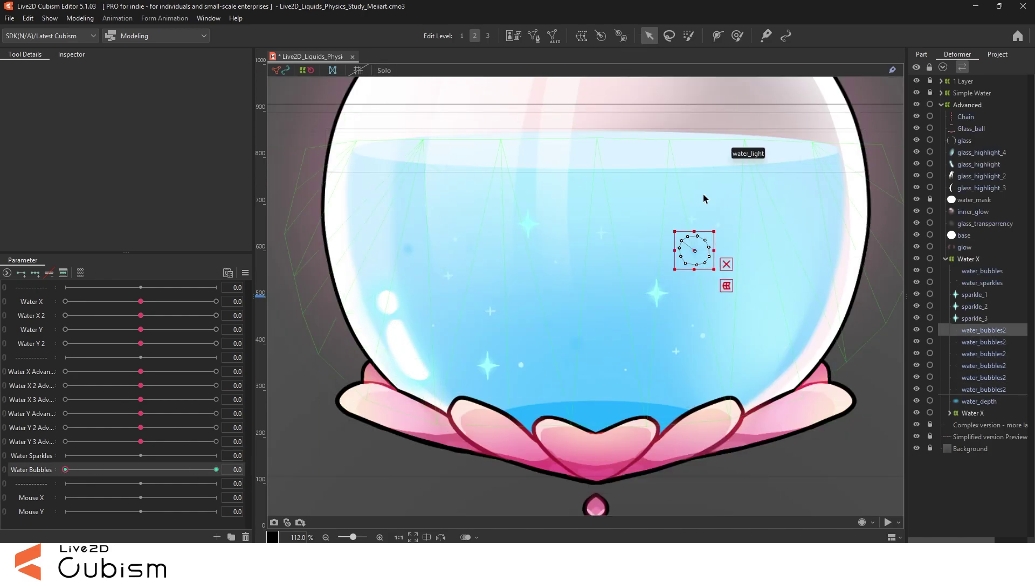
drag(702, 199, 670, 206)
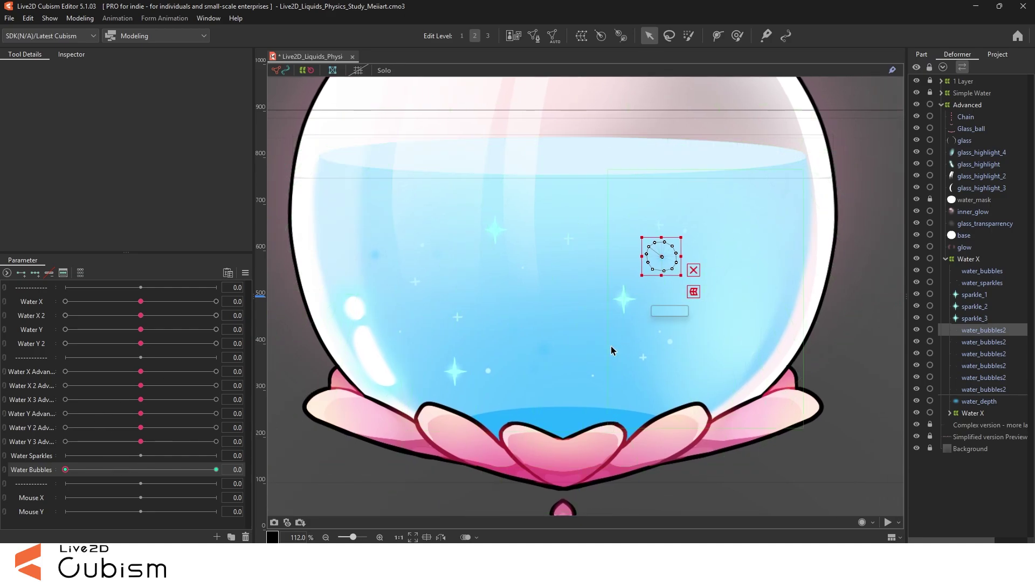
drag(159, 470, 168, 470)
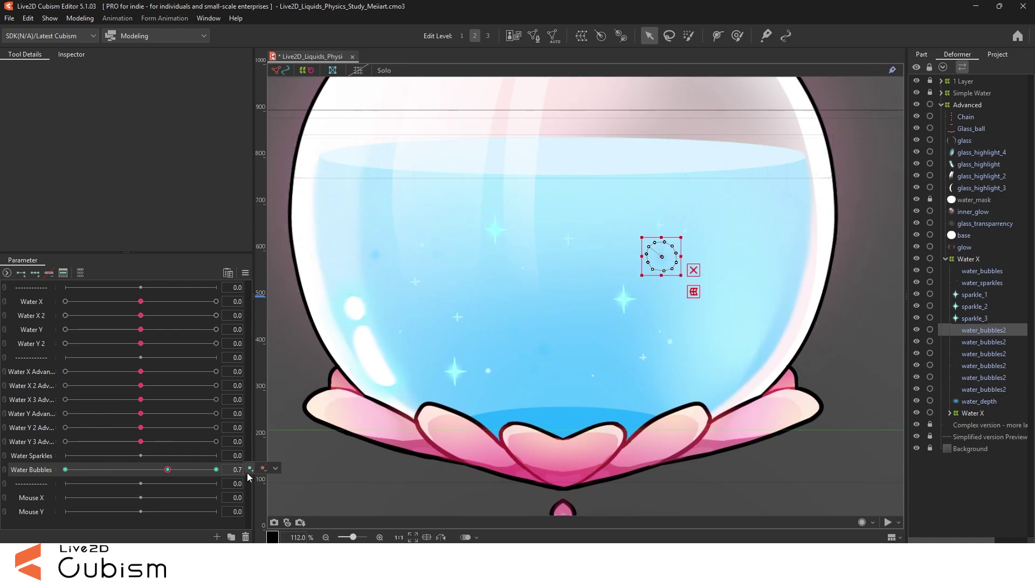
drag(657, 239, 638, 188)
Add Water Bubbles keys at 0.92 and 0.96 for the upper-right bubble, raise it toward the surface, and set opacity to 0% at 0.96
click(203, 470)
drag(657, 242, 670, 183)
click(209, 469)
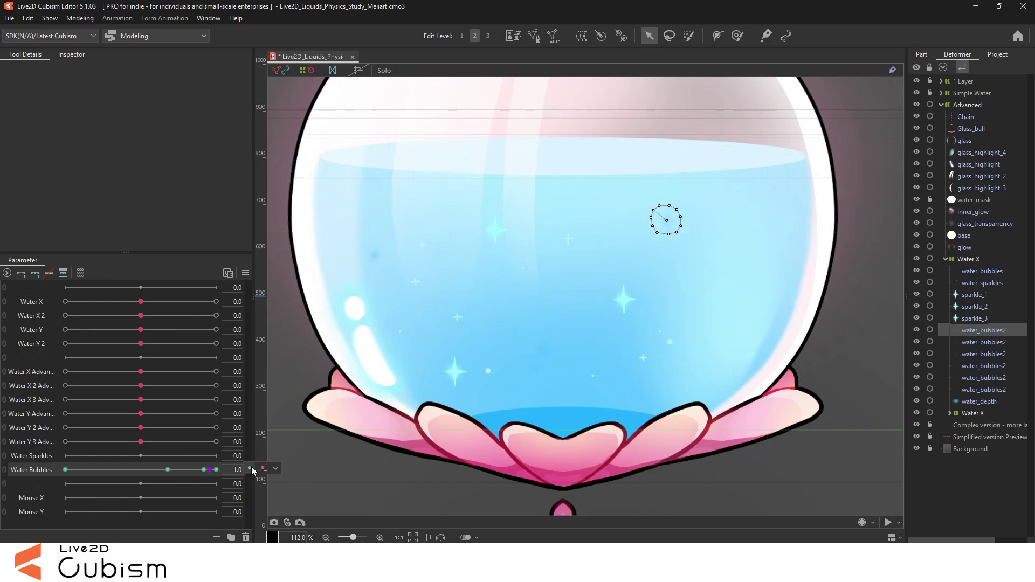
drag(667, 220, 638, 165)
click(71, 55)
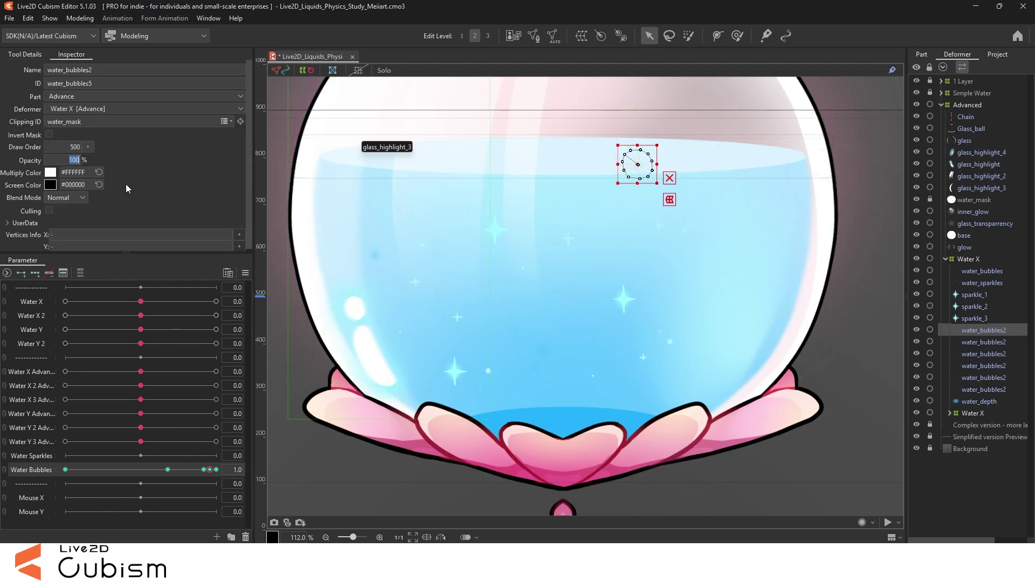
text(0)
Isolate the upper-right bubble in Solo view and scrub Water Bubbles through its range to examine its rise and fade
click(216, 470)
scroll(598, 308, down, 2)
click(384, 70)
click(630, 155)
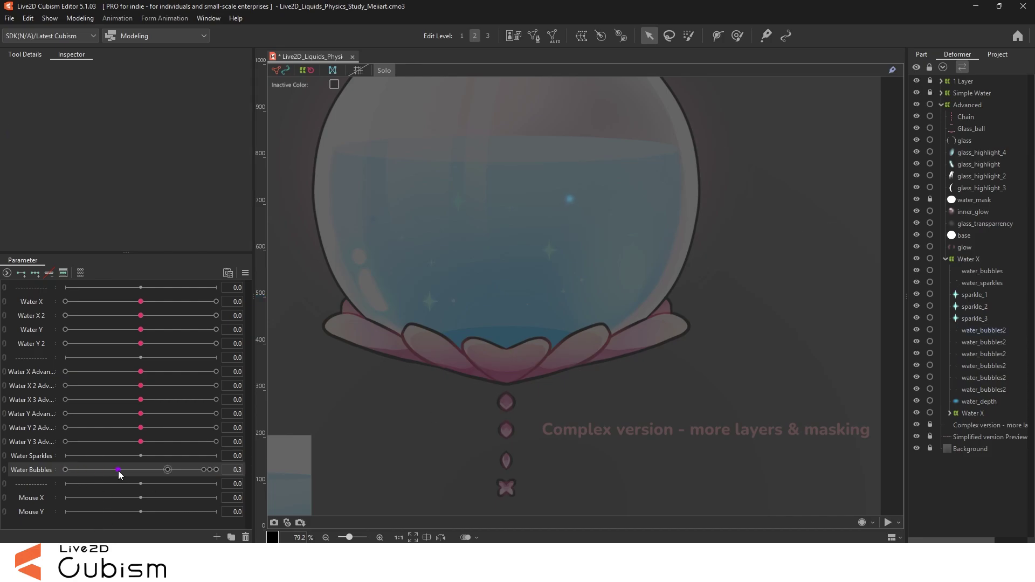
click(85, 469)
click(968, 330)
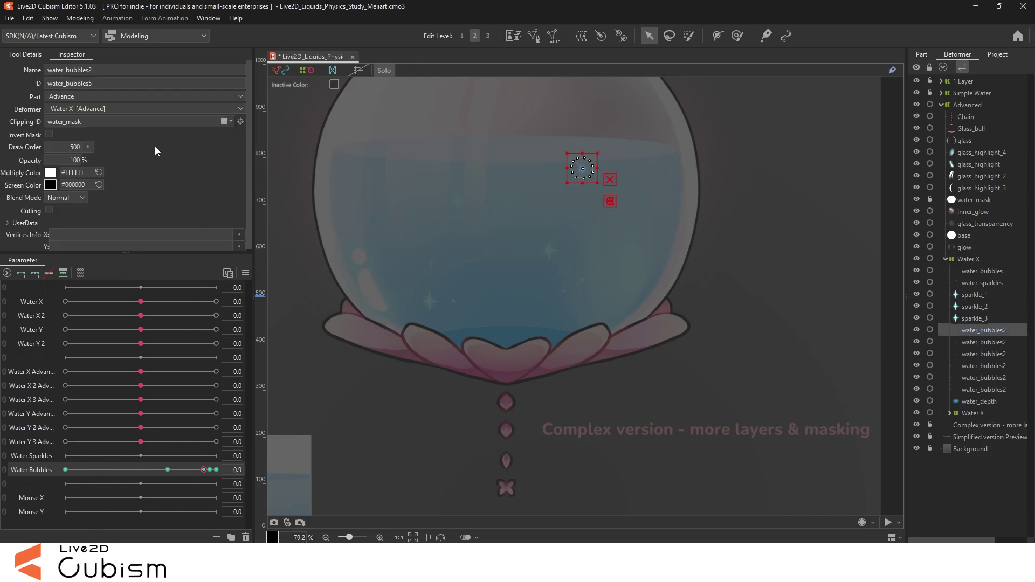
click(275, 468)
click(296, 495)
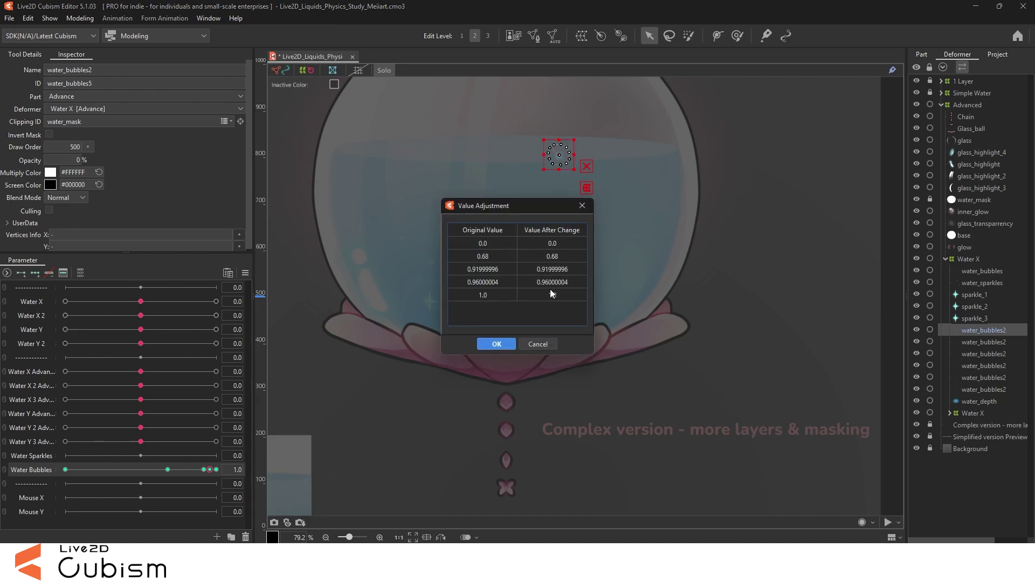
click(583, 205)
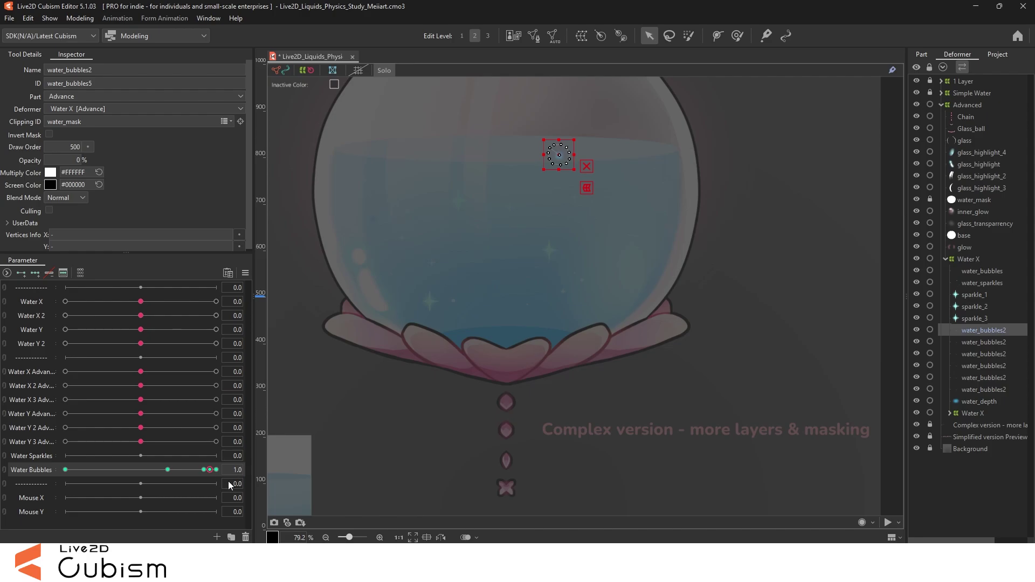
Turn off Solo view and retime the upper-right bubble's Water Bubbles keys, changing 0.68 to 0.4 and lowering the 0.92 key
scroll(497, 128, up, 3)
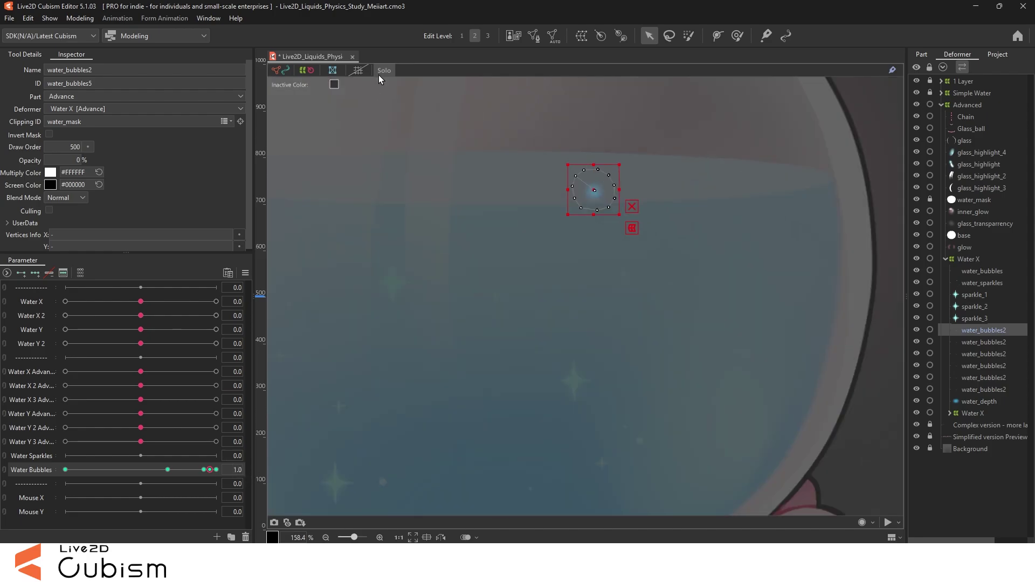
click(383, 71)
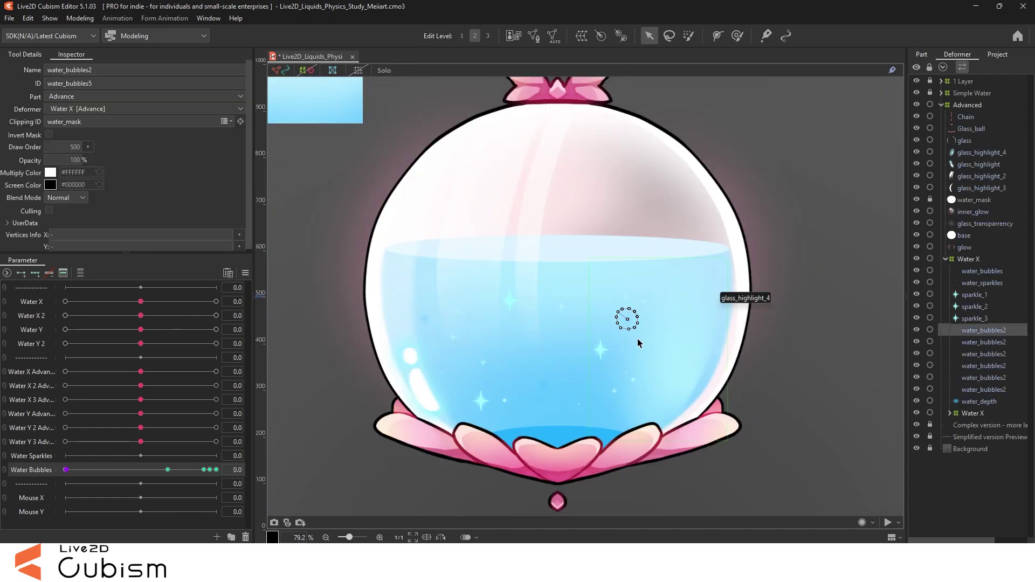
scroll(637, 339, up, 3)
drag(66, 470, 157, 470)
click(274, 469)
click(297, 494)
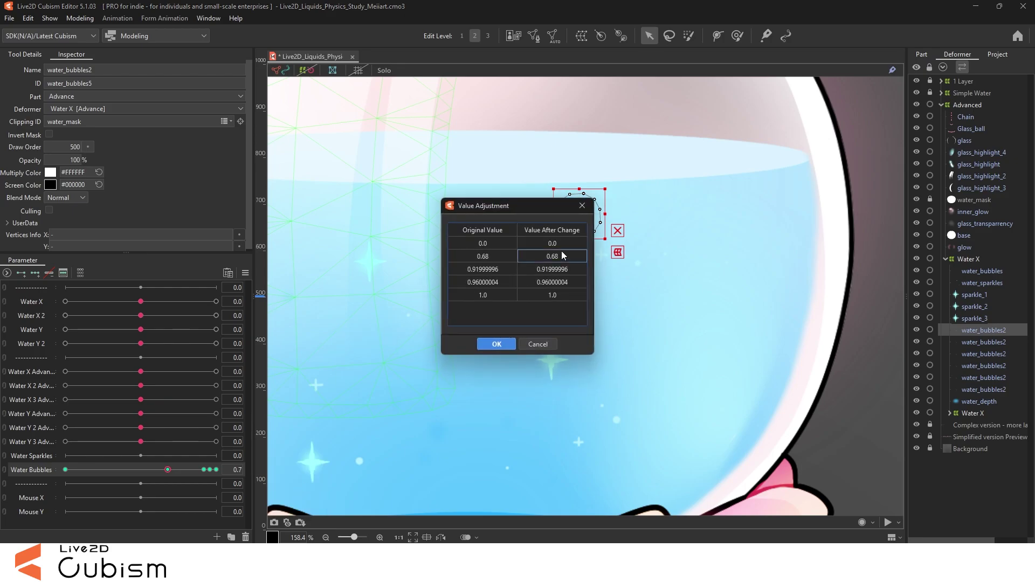
double_click(558, 270)
drag(558, 271, 525, 272)
click(502, 345)
Select the left bubble and, at a new Water Bubbles key near 0.7, move it upward and to the right
scroll(490, 326, down, 3)
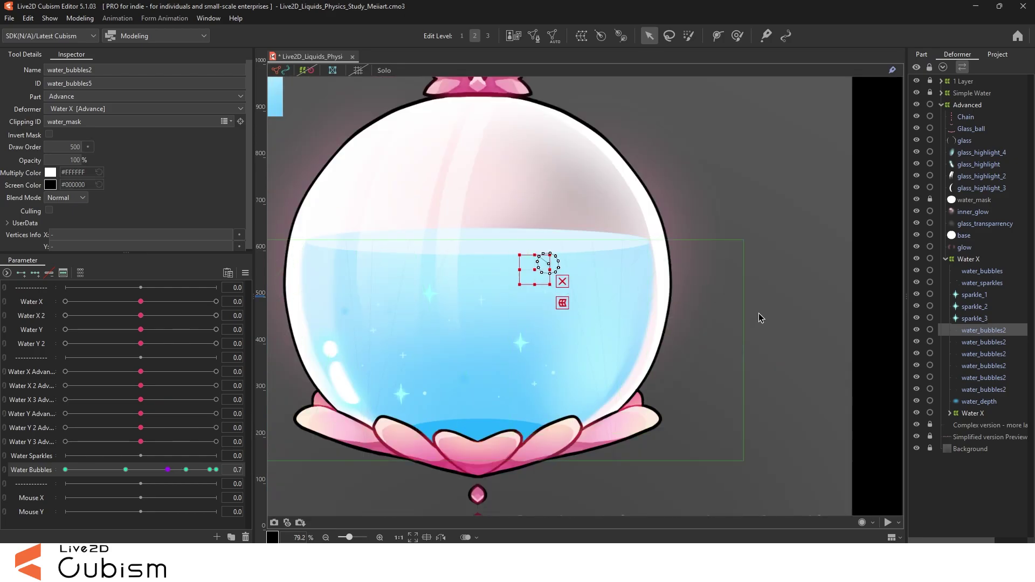
click(785, 317)
drag(92, 470, 94, 470)
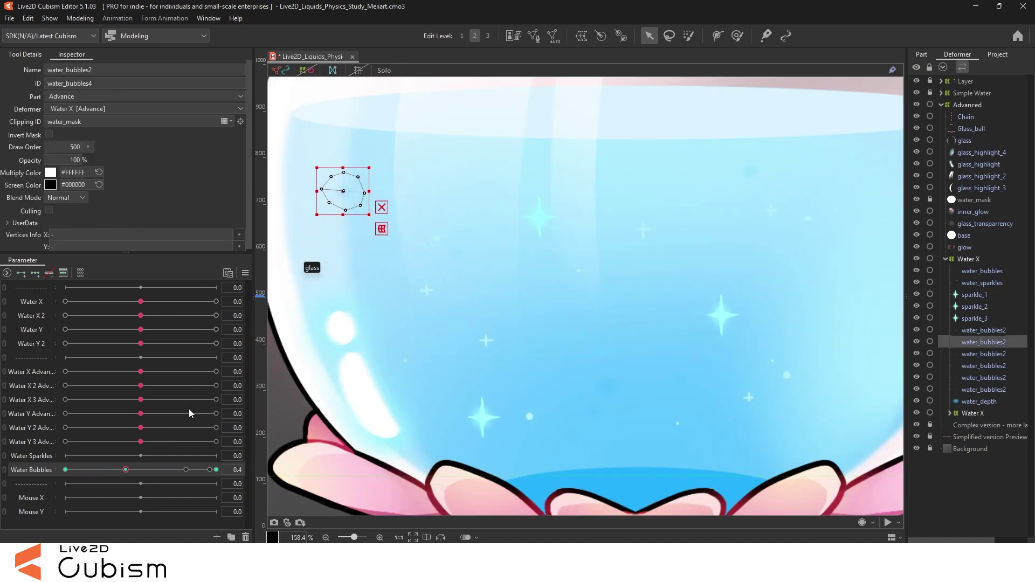
drag(353, 226, 394, 175)
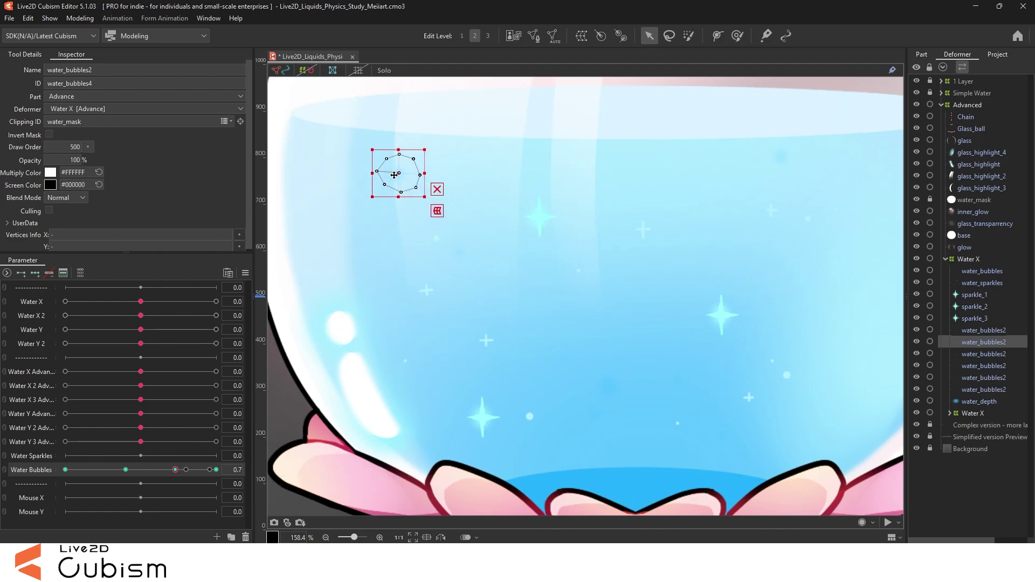
Add a Water Bubbles key near 0.9 for the left bubble, raise it to the water surface, and set its opacity to 0%
click(207, 469)
click(273, 468)
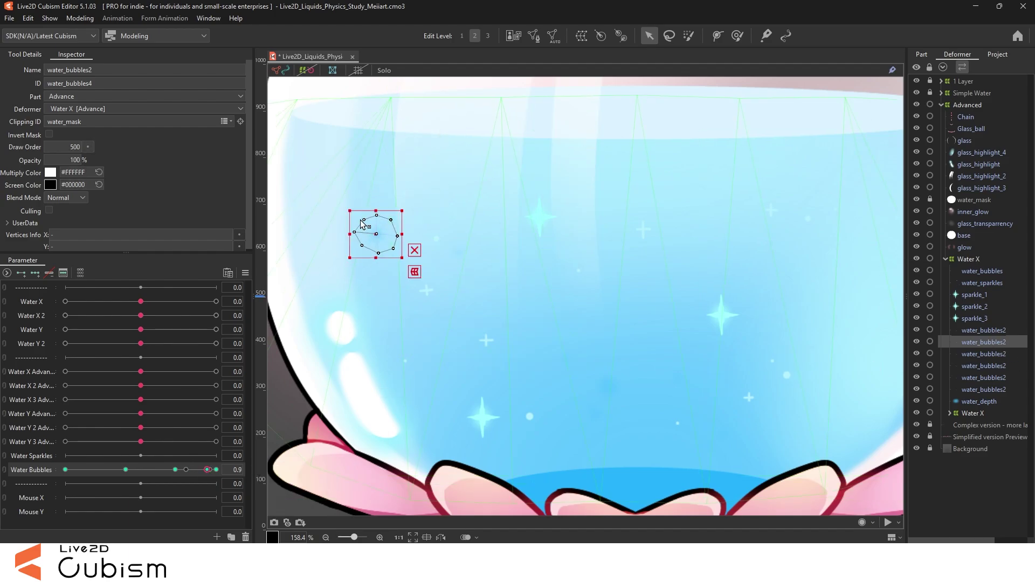
drag(376, 234, 356, 125)
click(185, 470)
click(207, 470)
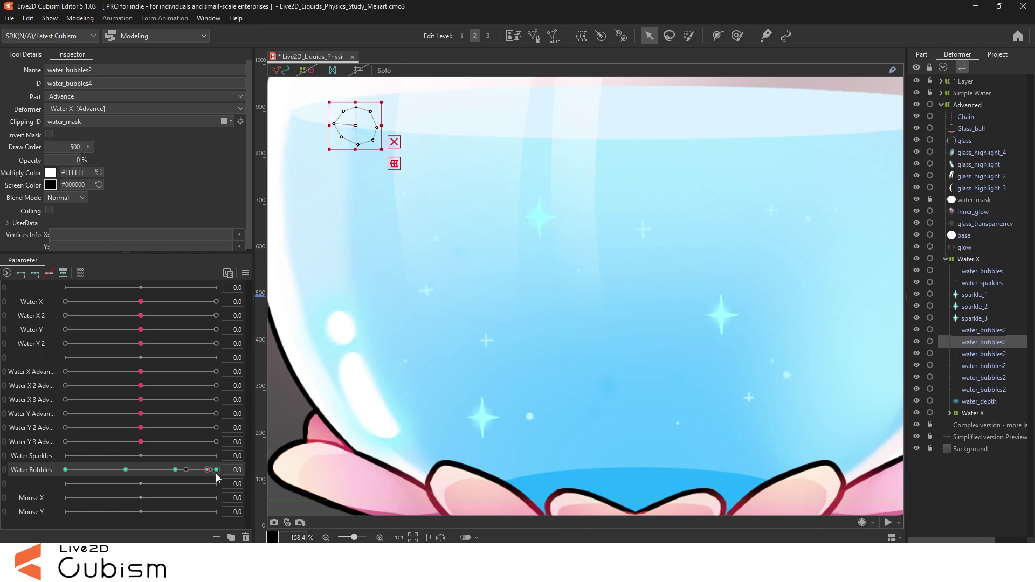
click(216, 469)
scroll(493, 244, down, 3)
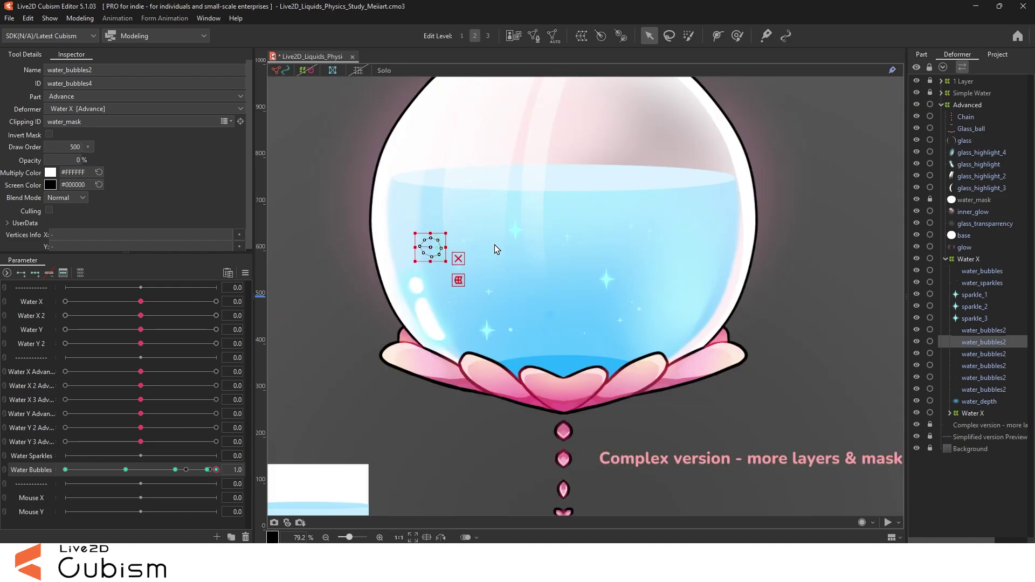
click(311, 215)
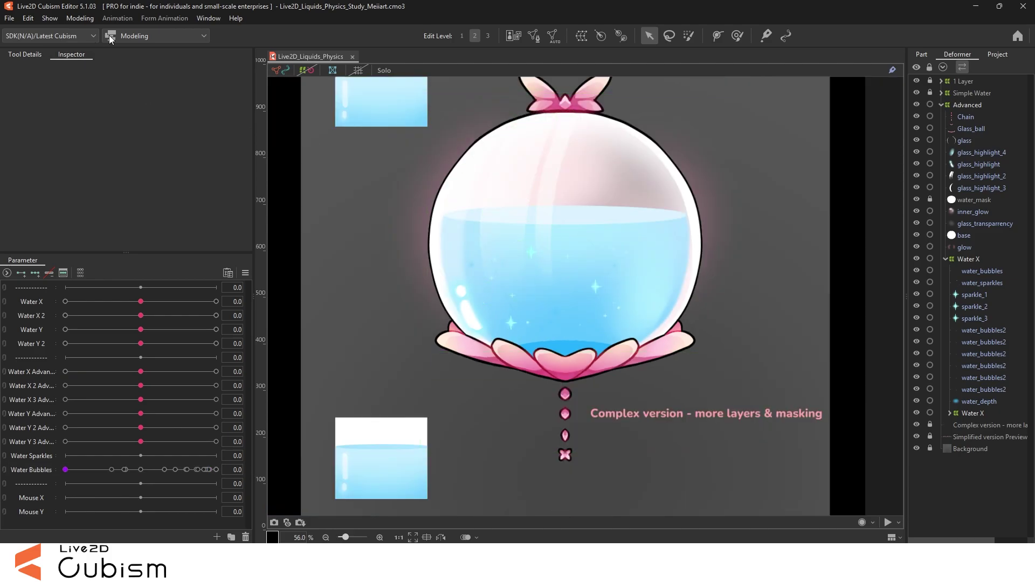
Switch to the animation workspace and create an animation scene of the liquids model with SDK (Unity) as the target version
click(109, 36)
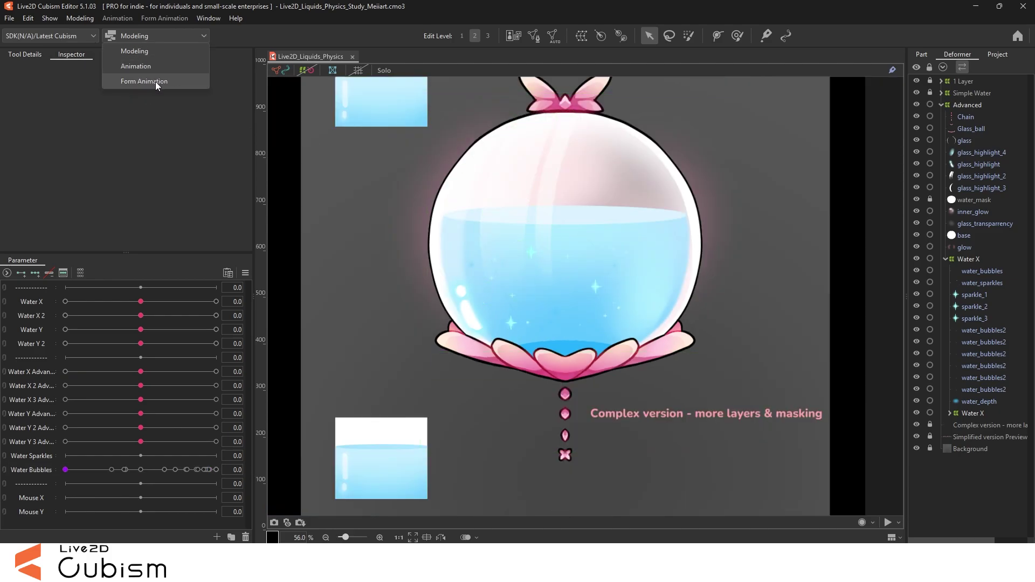
click(152, 79)
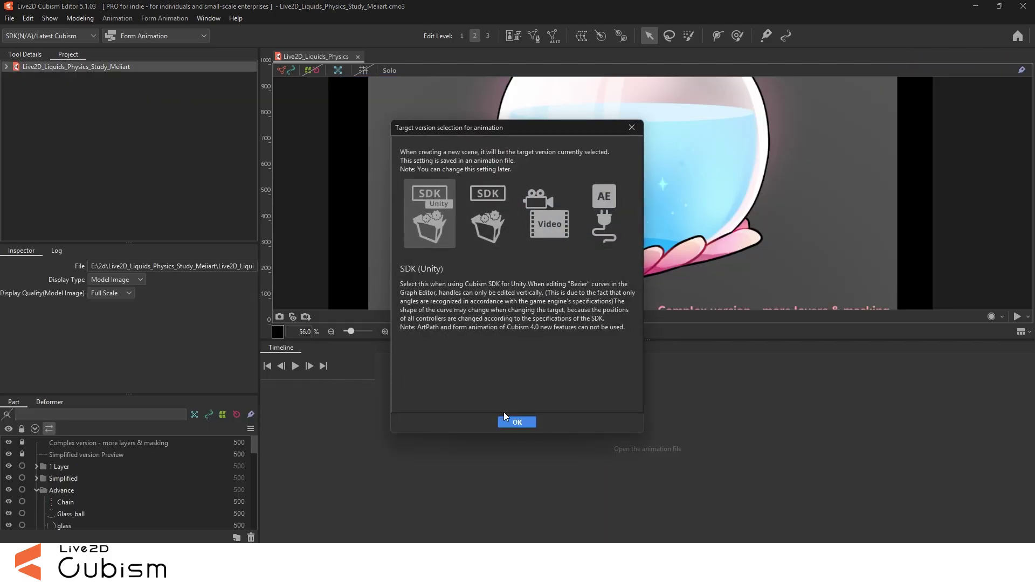
click(515, 425)
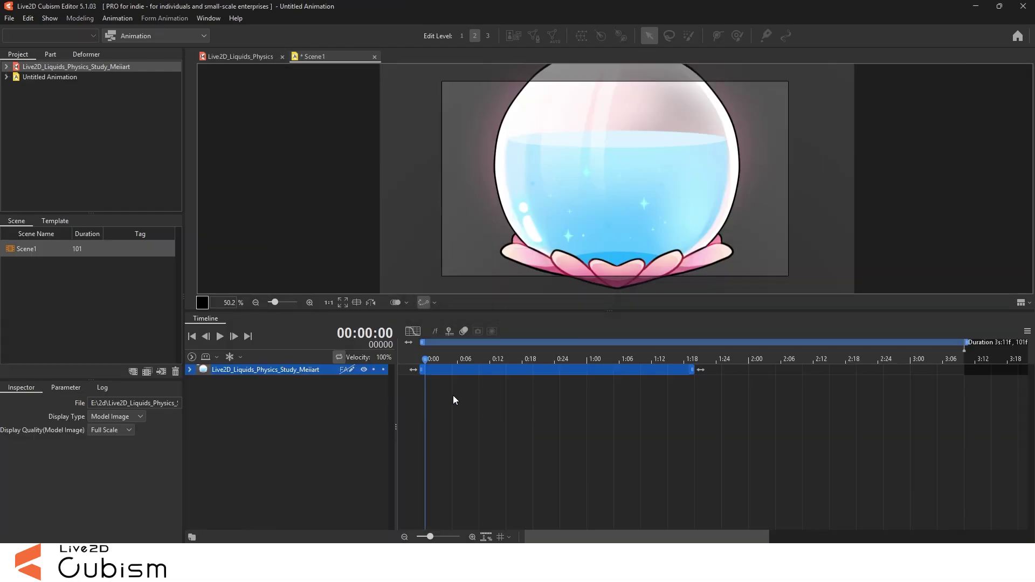
Extend the model's track to about 2:05, and shorten the work area and Scene1's duration to match at 66 frames
drag(690, 369, 929, 376)
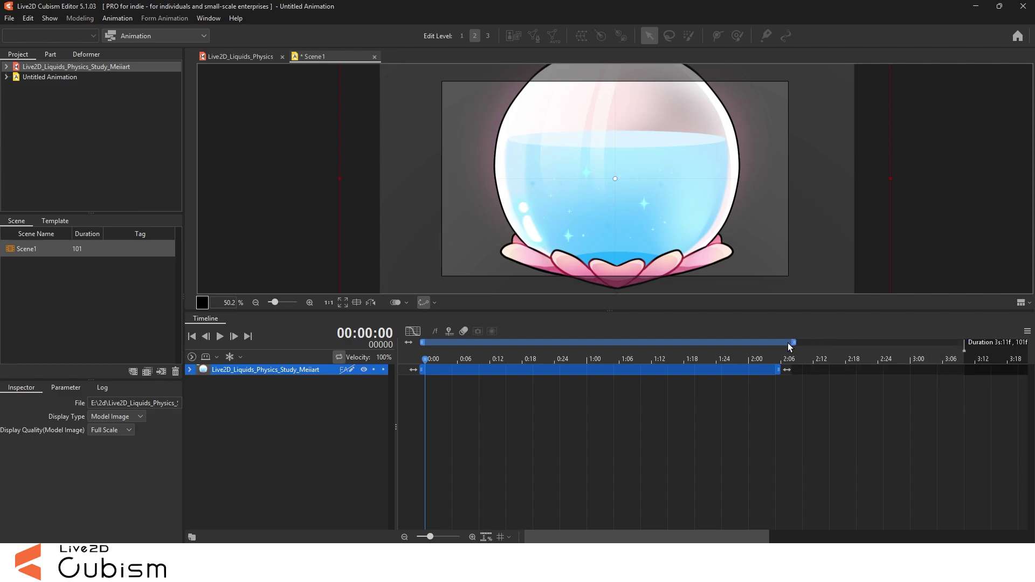
drag(787, 343, 777, 343)
drag(964, 348, 784, 351)
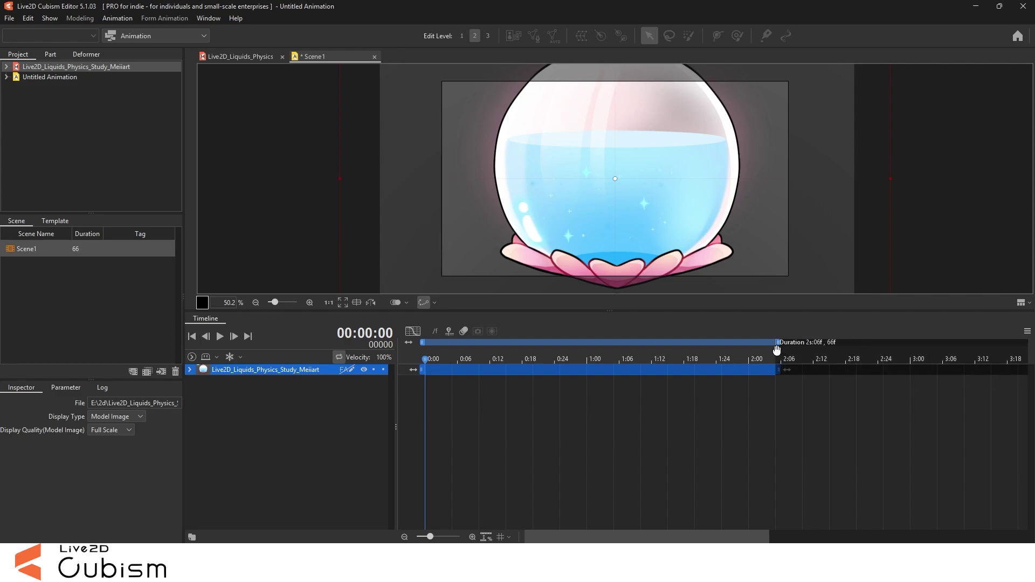
Key Water Bubbles at 0 on the first frame and 2.0 on the last frame, and play back the animation
click(189, 370)
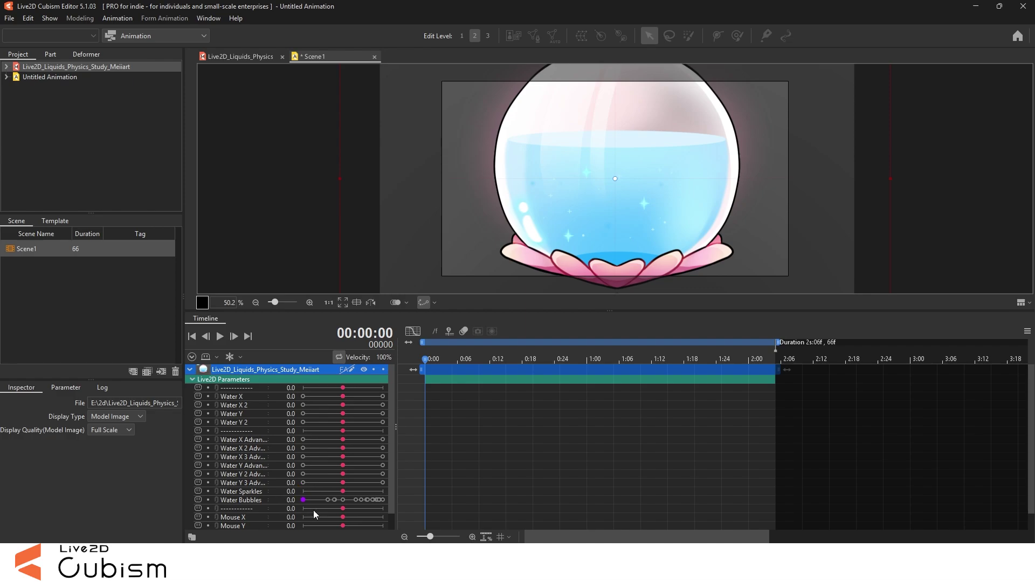
click(303, 500)
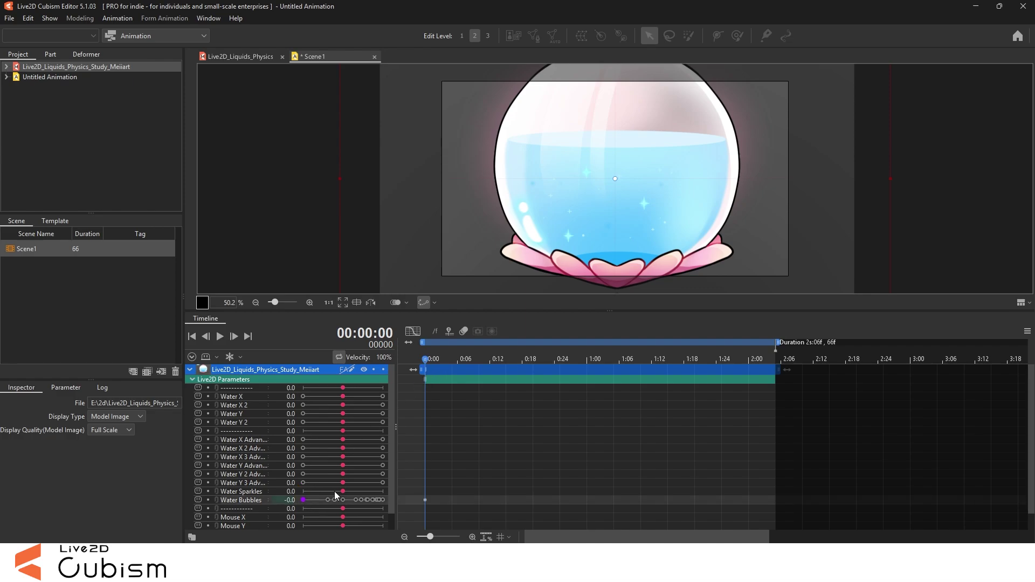
click(784, 360)
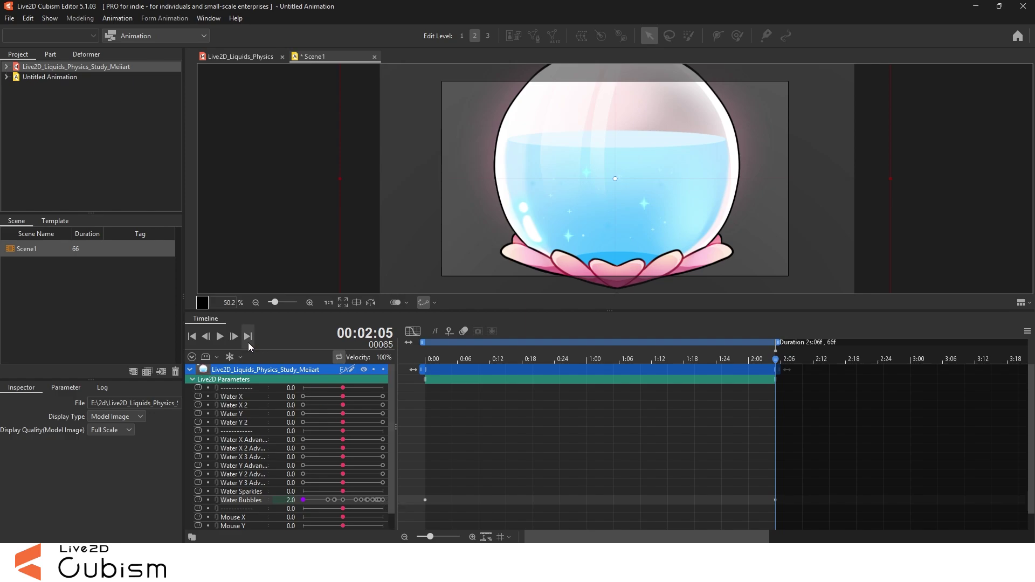
click(218, 339)
scroll(613, 240, down, 2)
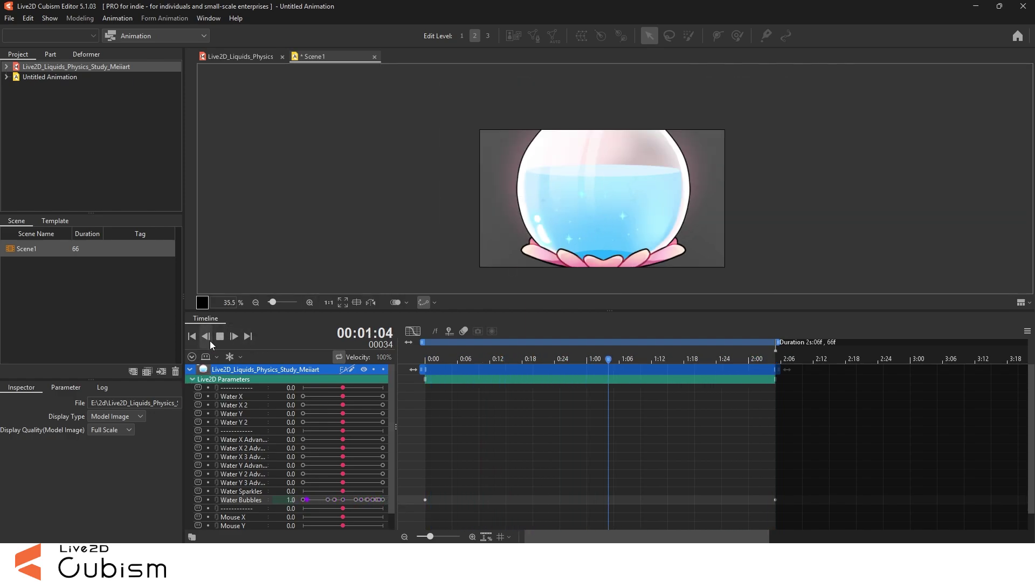
key(space)
Set the last frame's Water Bubbles key to 1 and play back the bubble animation
click(809, 358)
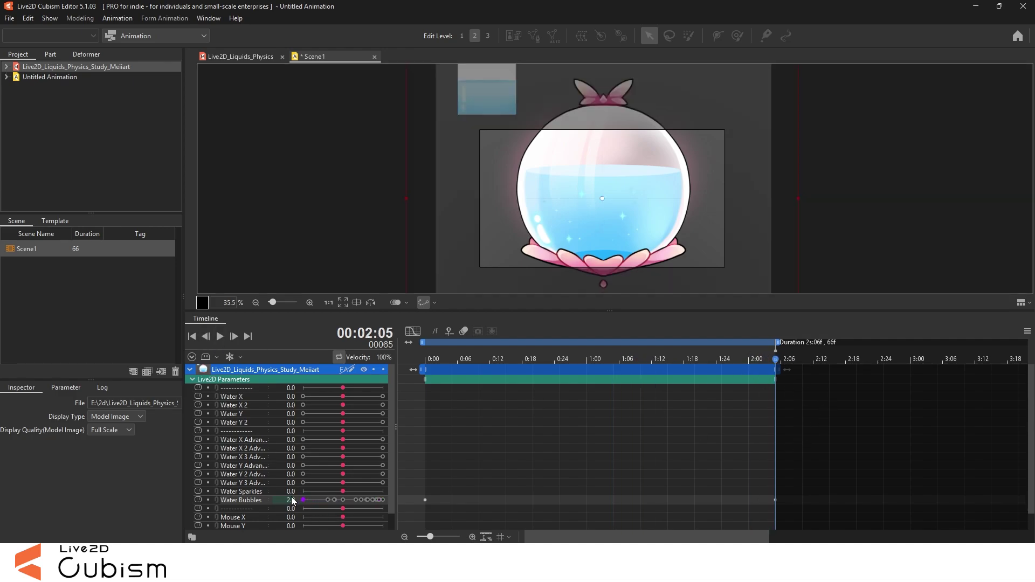
text(1)
key(Return)
key(space)
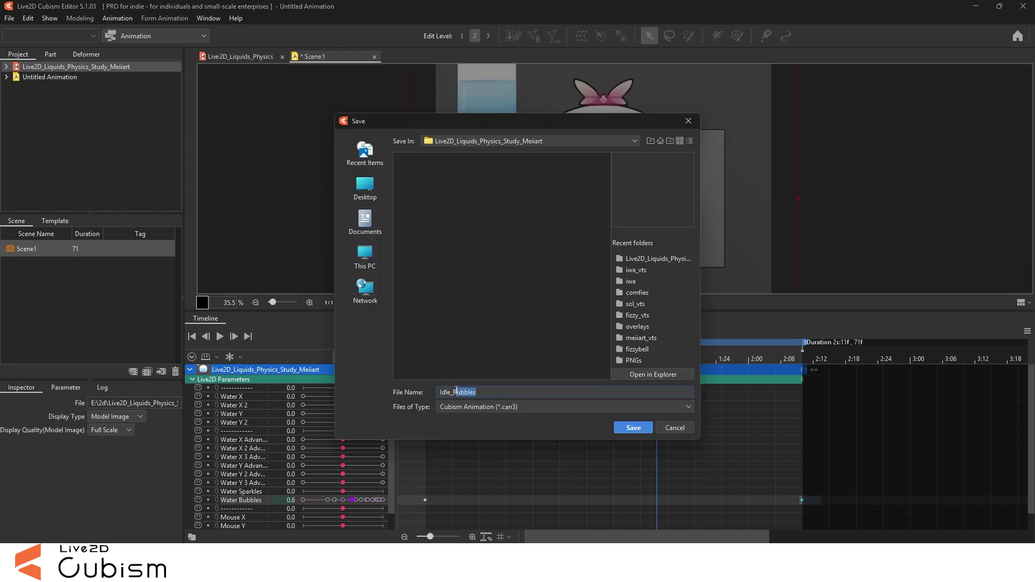
Save the animation as a Cubism Animation (.can3) file and export it under the file name Idle_Animation
text(tion)
key(Return)
click(9, 18)
mouse_move(70, 157)
click(189, 161)
click(496, 408)
text(Idle_Animation)
key(Return)
Return to the model and, in its Physics Settings, create a playlist named Bubbles and add Scene1 to it
click(240, 56)
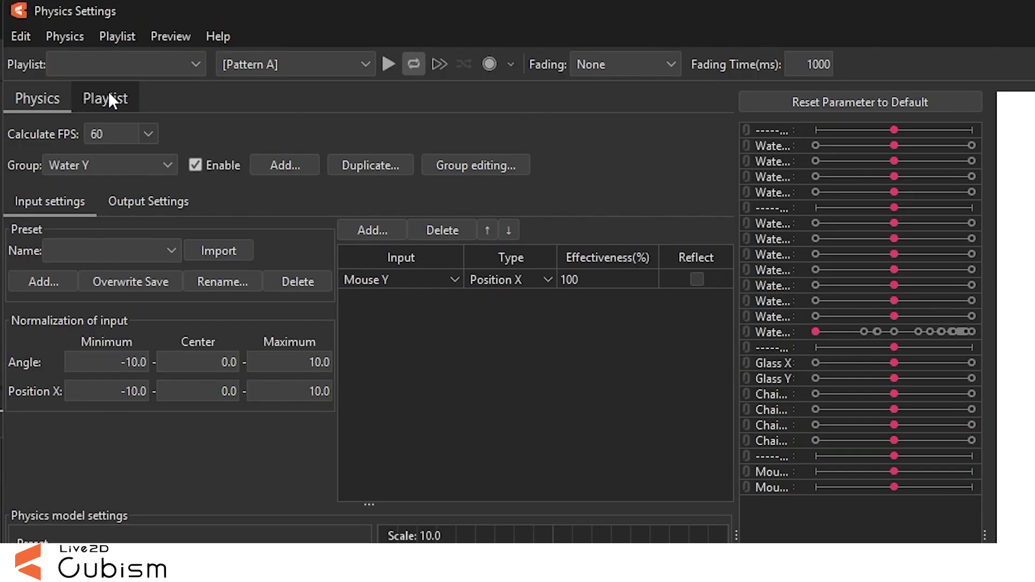
click(110, 99)
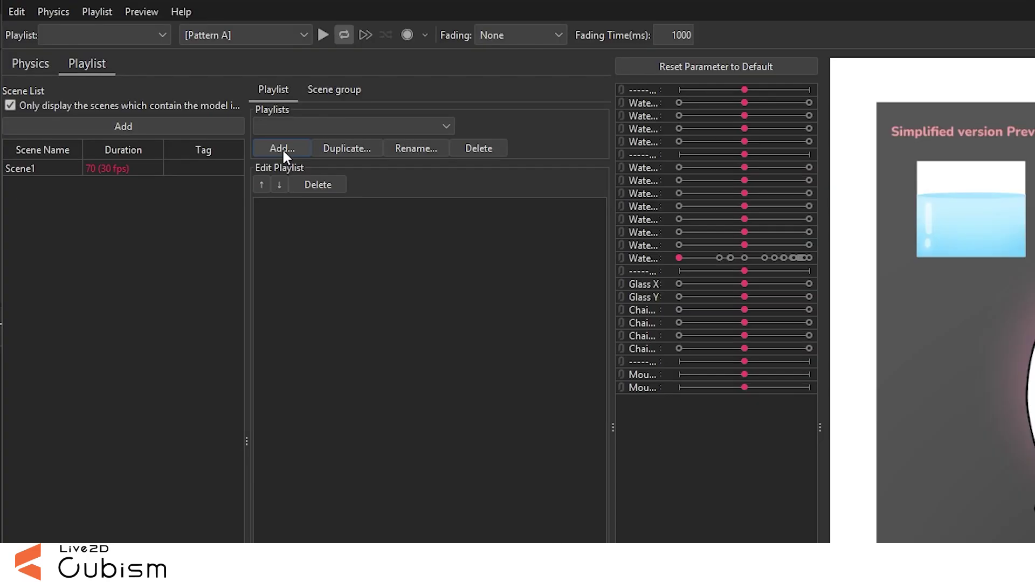
click(281, 148)
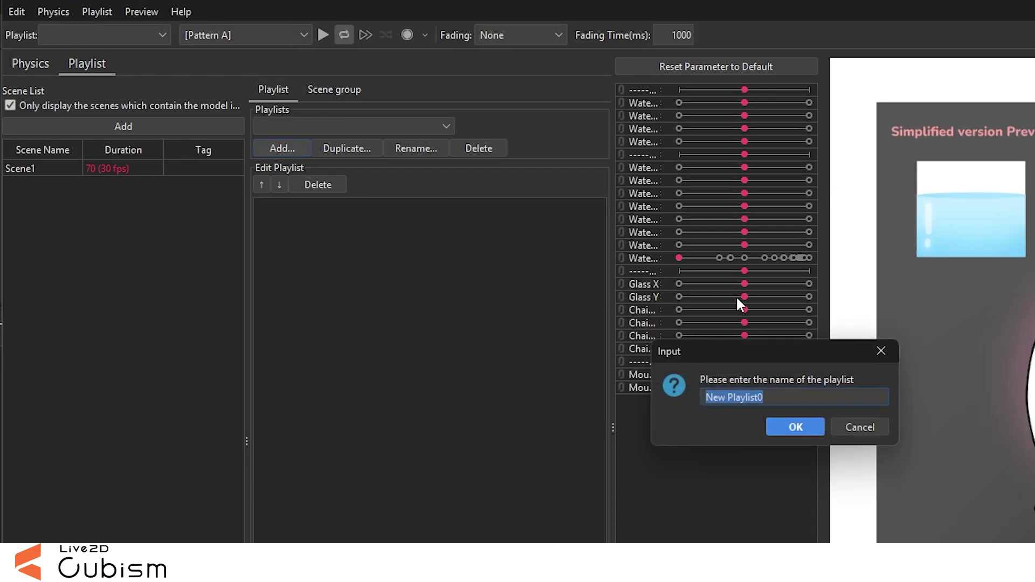
text(Bubbles)
key(Return)
click(20, 169)
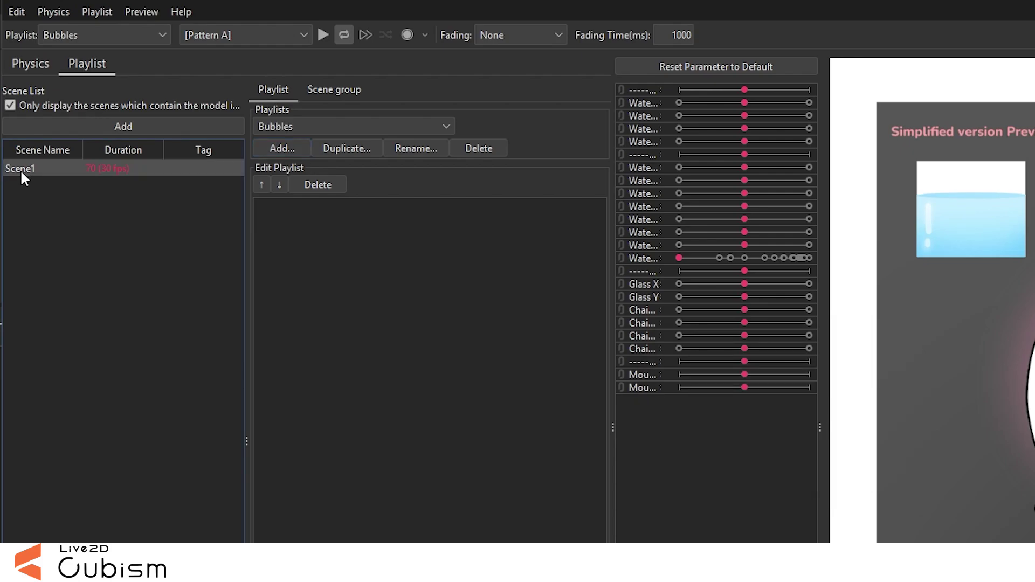
click(92, 128)
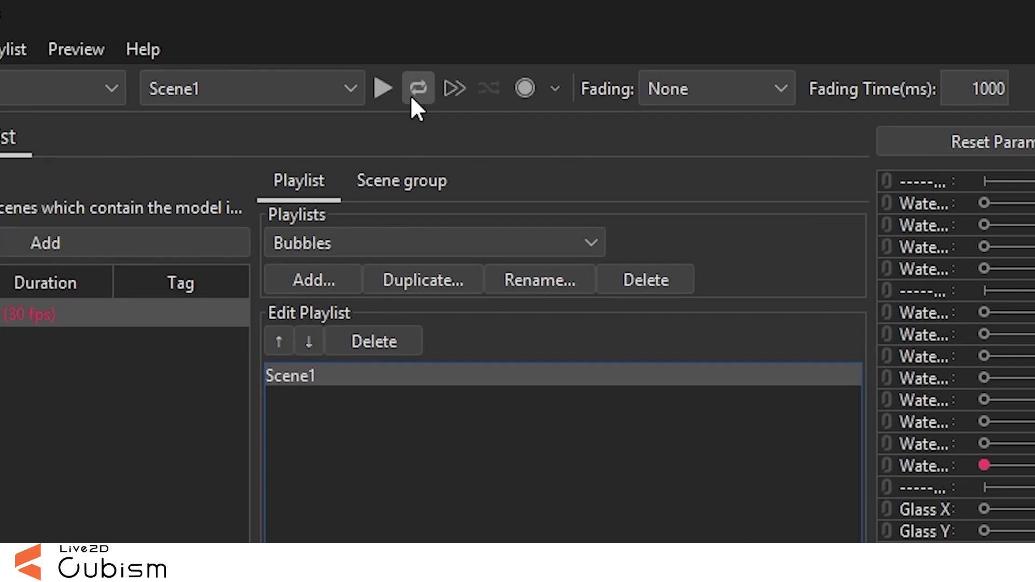